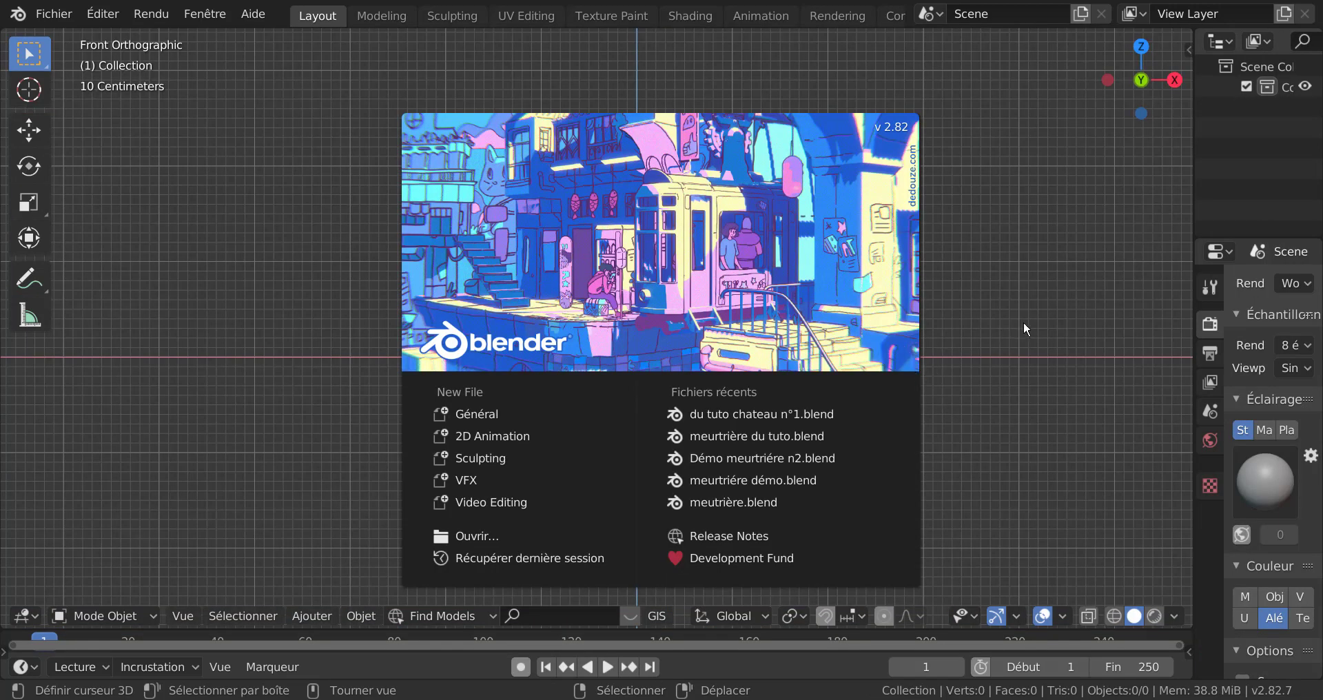
Dismiss the splash screen and add a plane mesh at the world origin
{"action": "left_click", "coordinate": [1001, 200]}
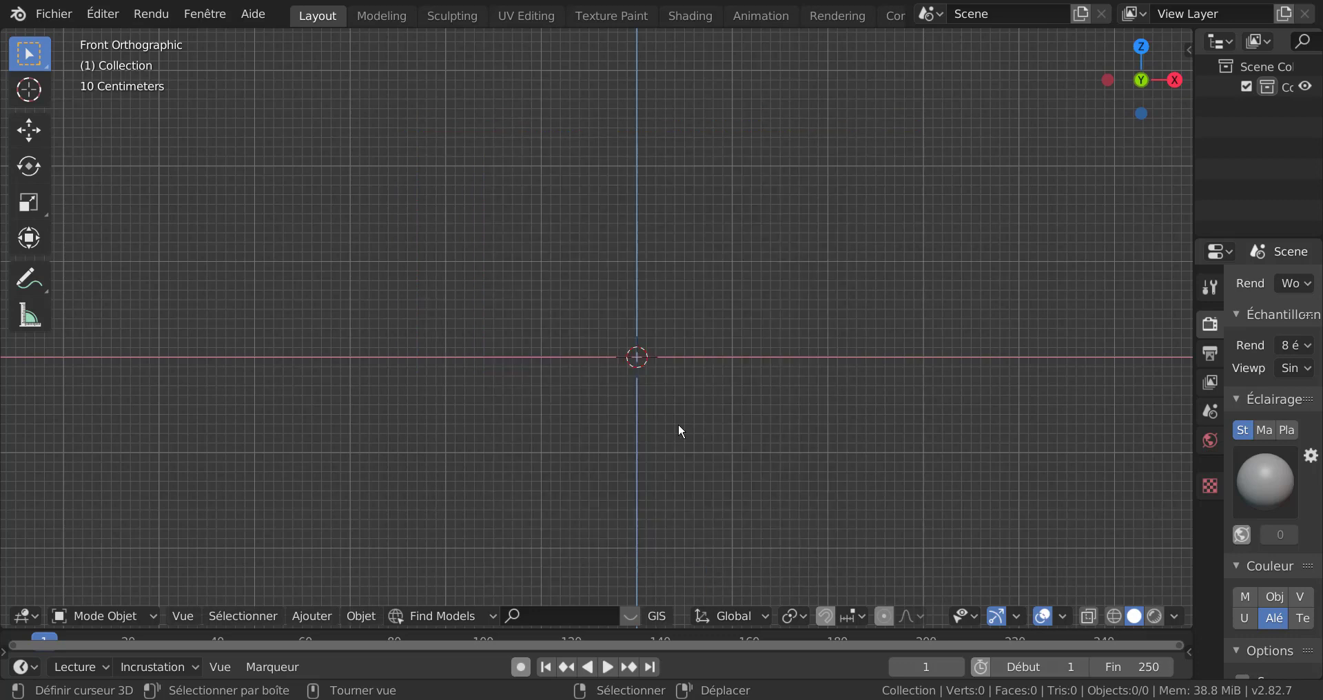
{"action": "middle_click_drag", "start_coordinate": [641, 452], "coordinate": [661, 469]}
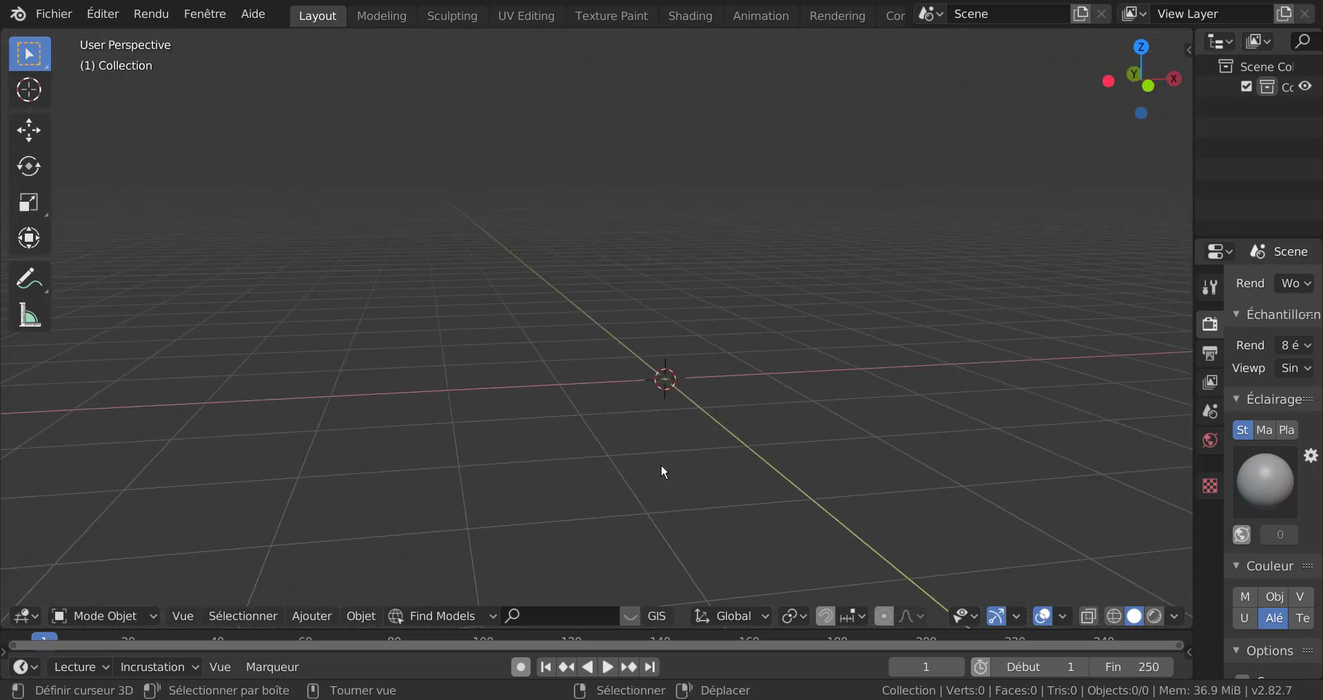
{"action": "left_click", "coordinate": [307, 619]}
{"action": "mouse_move", "coordinate": [311, 596]}
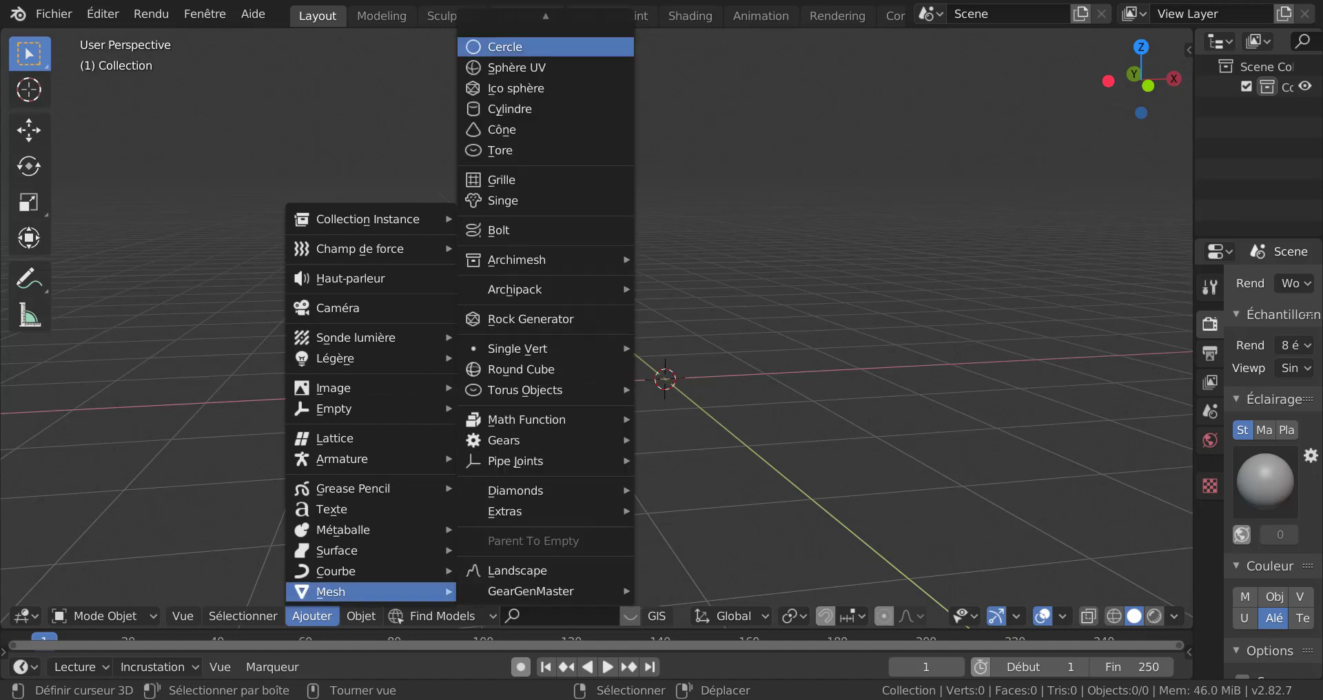
{"action": "scroll", "coordinate": [508, 56], "scroll_direction": "up", "scroll_amount": 2}
{"action": "left_click", "coordinate": [507, 25]}
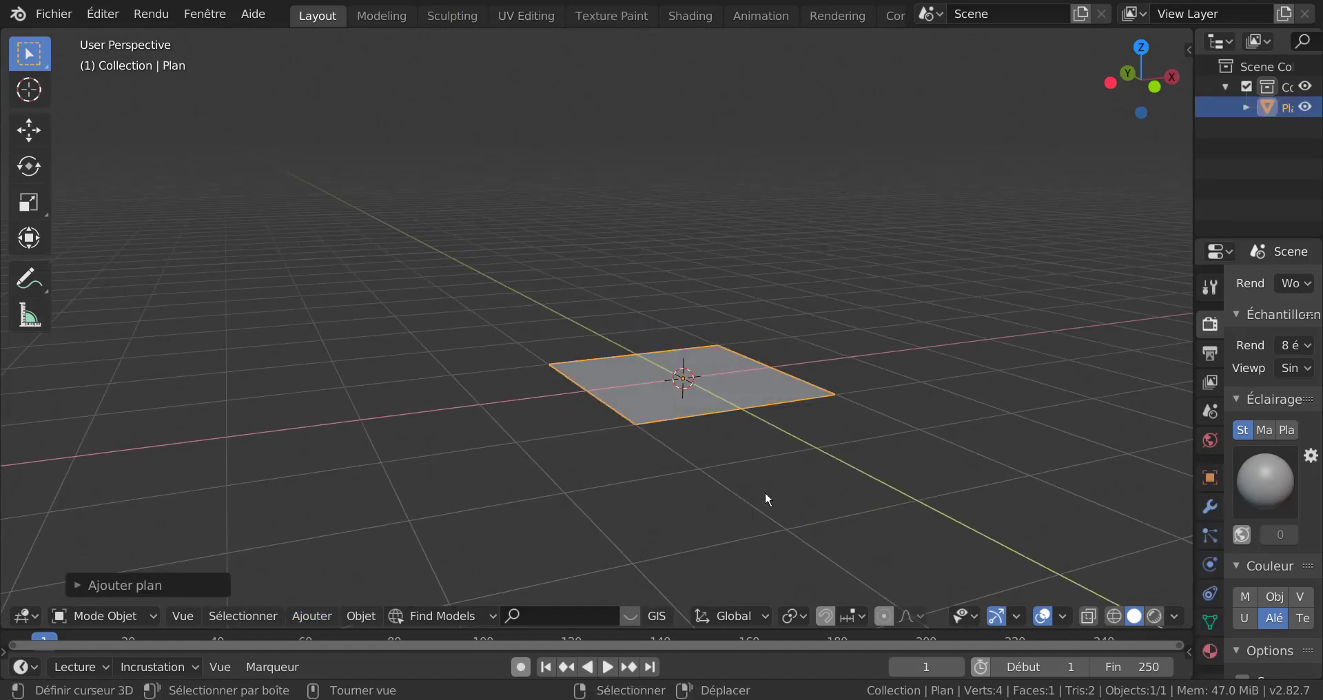
{"action": "scroll", "coordinate": [767, 497], "scroll_direction": "up", "scroll_amount": 2}
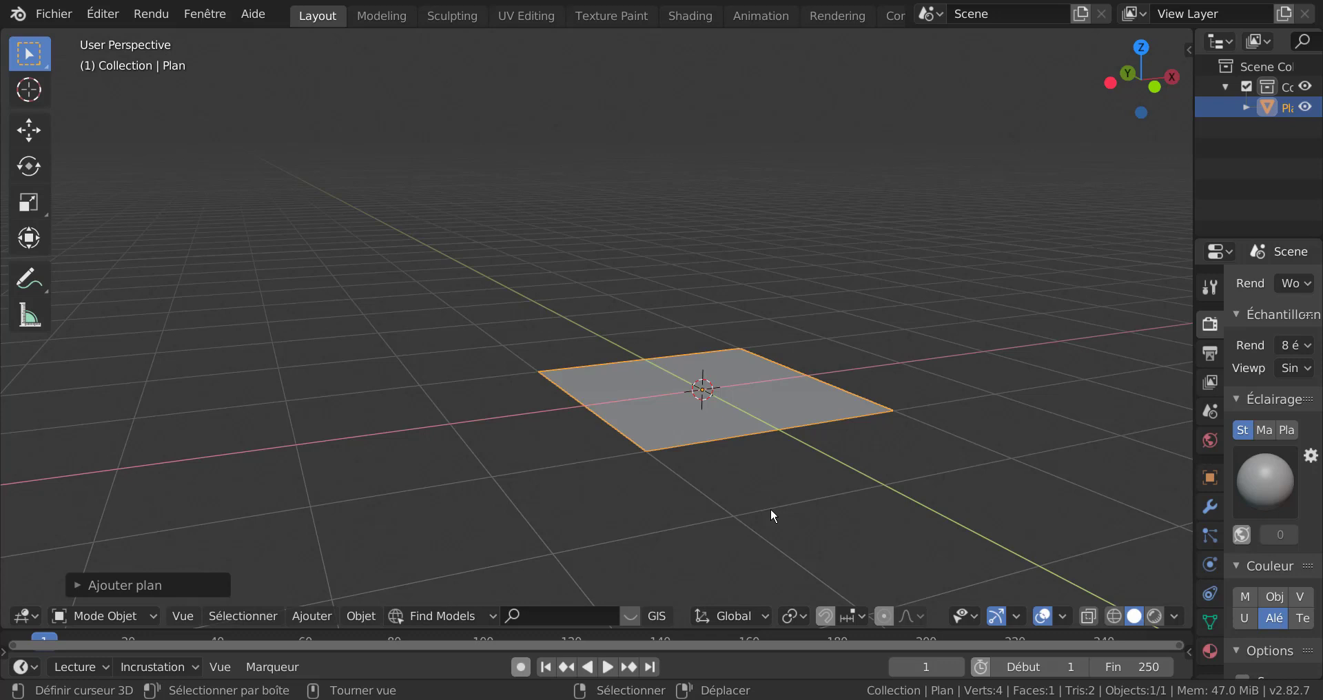
{"action": "key", "text": "g"}
{"action": "key", "text": "x"}
{"action": "key", "text": "Escape"}
{"action": "key", "text": "r"}
{"action": "key", "text": "x"}
{"action": "key", "text": "Escape"}
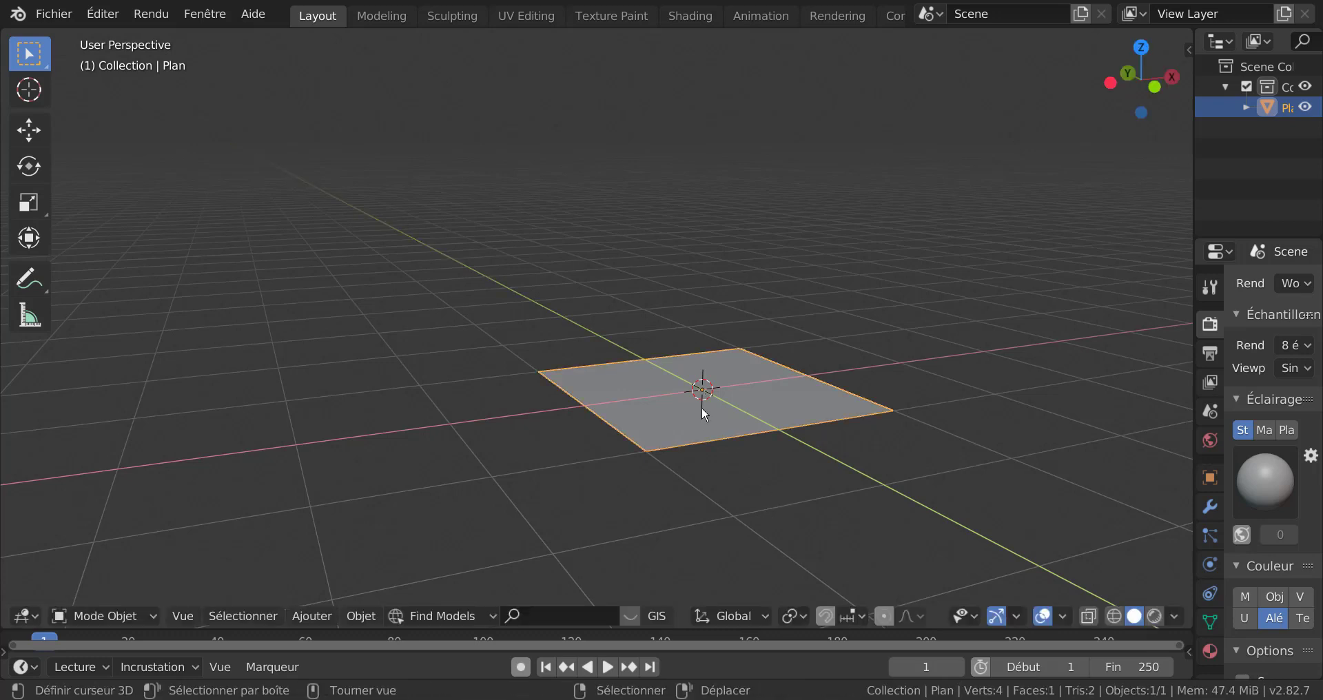
Rotate the plane 90° about the Y axis so it stands upright
{"action": "scroll", "coordinate": [730, 507], "scroll_direction": "up", "scroll_amount": 1}
{"action": "type", "text": "r"}
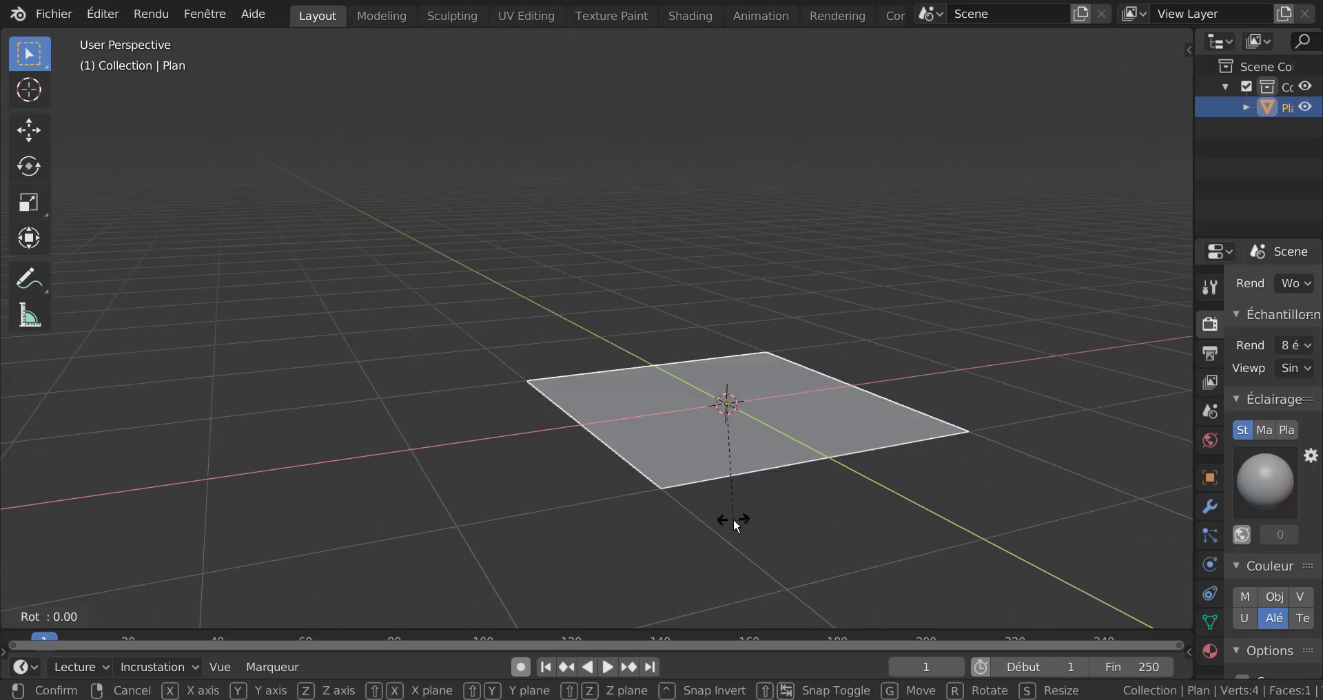
{"action": "type", "text": "y90"}
{"action": "key", "text": "Return"}
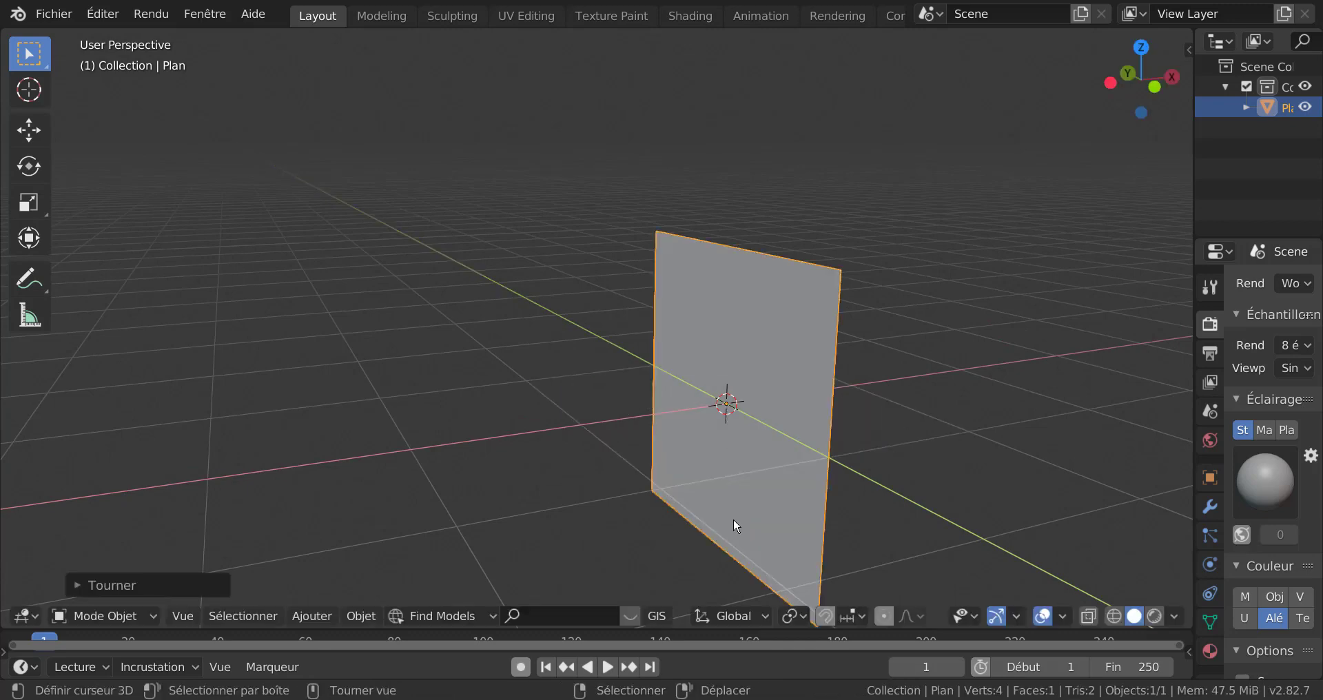
Enter edit mode and extrude the plane's face slightly along X into a thin slab
{"action": "key", "text": "Tab"}
{"action": "middle_click_drag", "start_coordinate": [682, 500], "coordinate": [783, 449]}
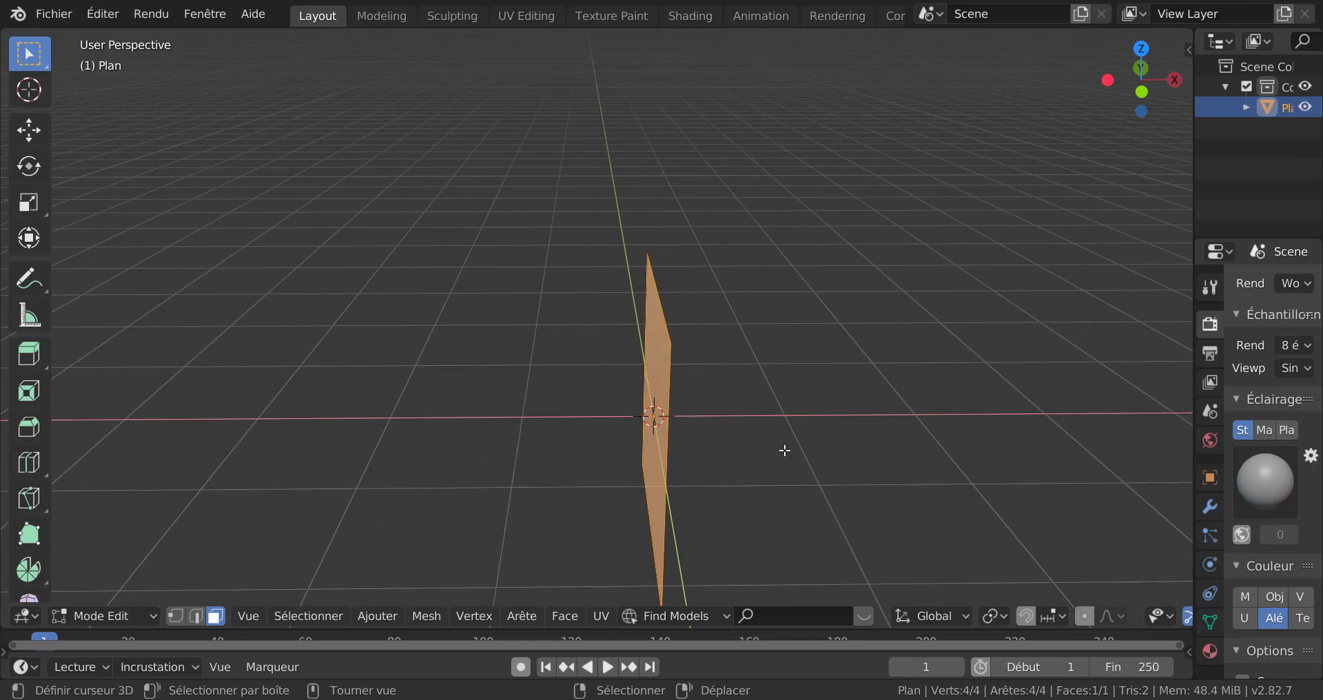
{"action": "key", "text": "e"}
{"action": "left_click", "coordinate": [765, 482]}
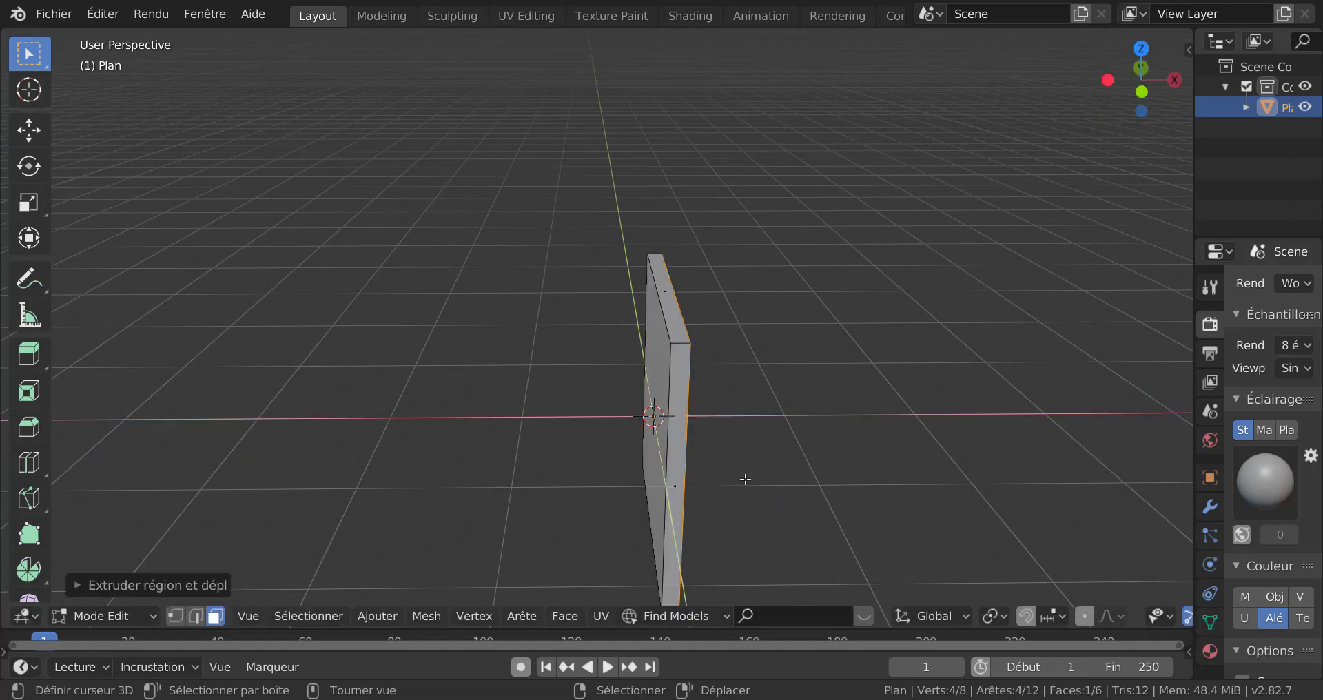
Select the short edge at the slab's front upper corner and bevel it with an offset of about 1.65 m
{"action": "key", "text": "2"}
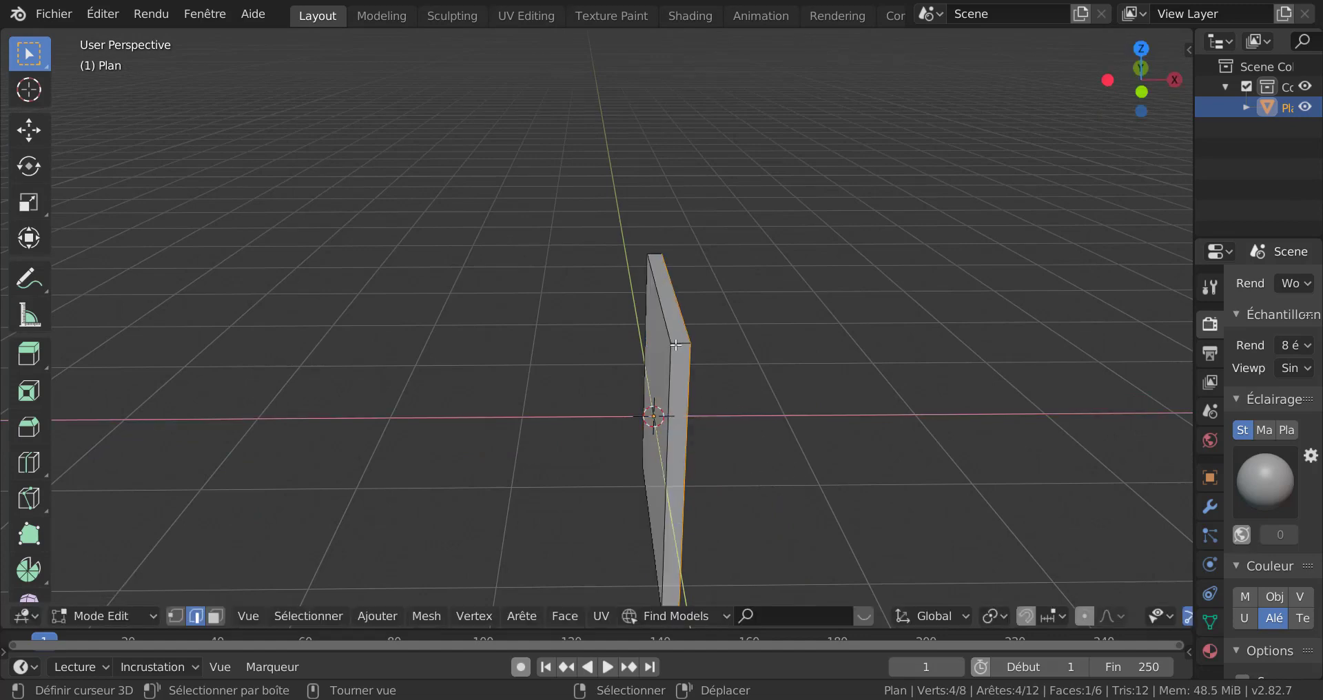
{"action": "left_click", "coordinate": [654, 449]}
{"action": "middle_click_drag", "start_coordinate": [655, 449], "coordinate": [862, 464]}
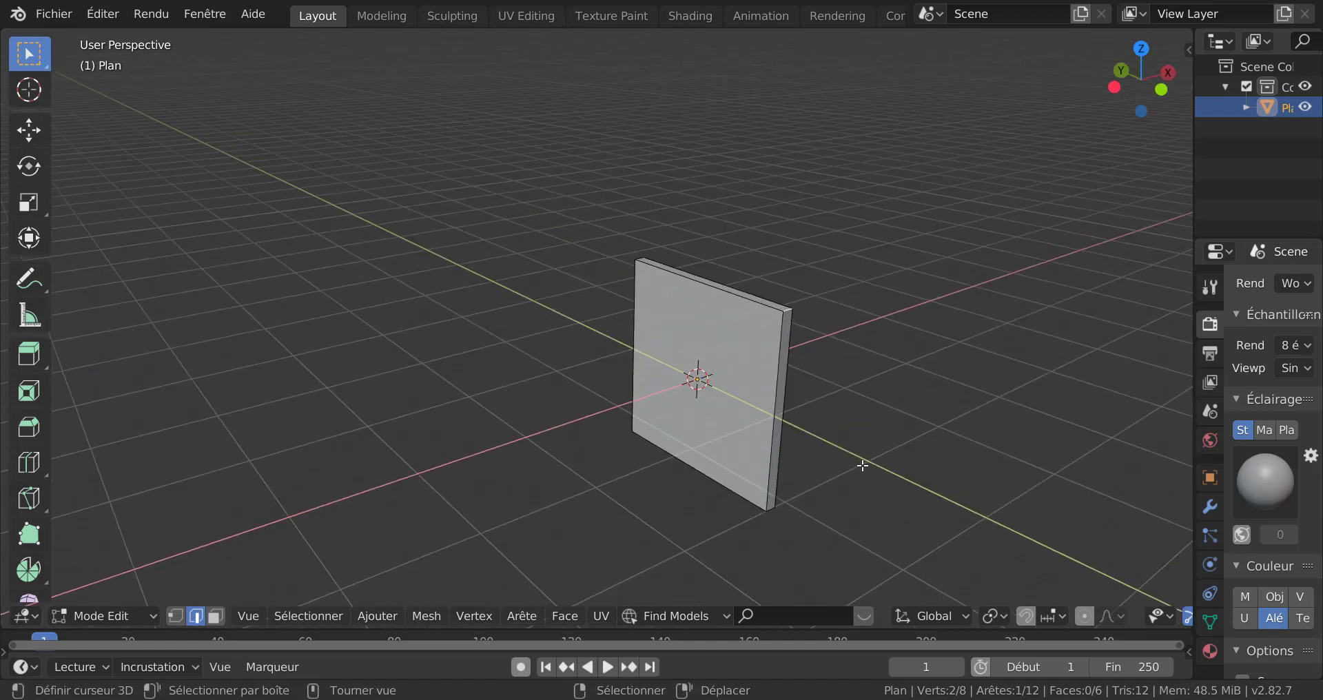
{"action": "key", "text": "ctrl+b"}
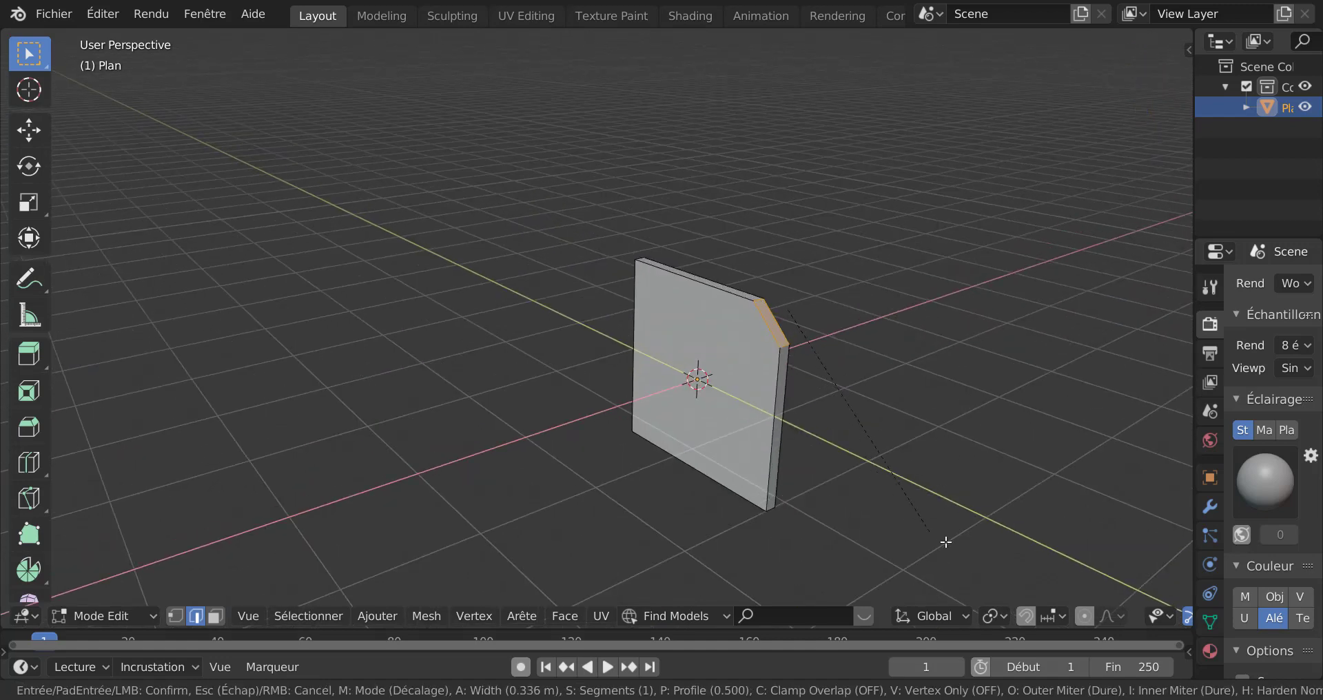
{"action": "left_click", "coordinate": [1112, 574]}
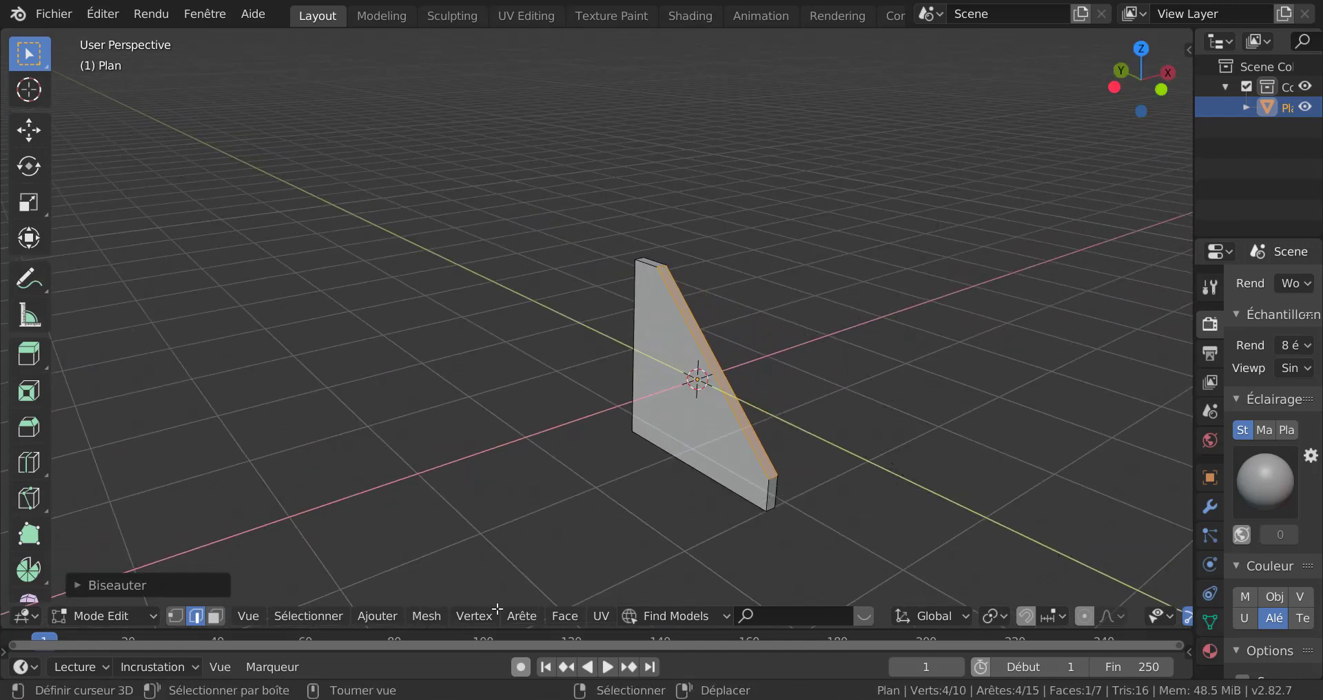
Enable a custom profile for the bevel and apply the Moulure en corniche preset
{"action": "left_click", "coordinate": [124, 583]}
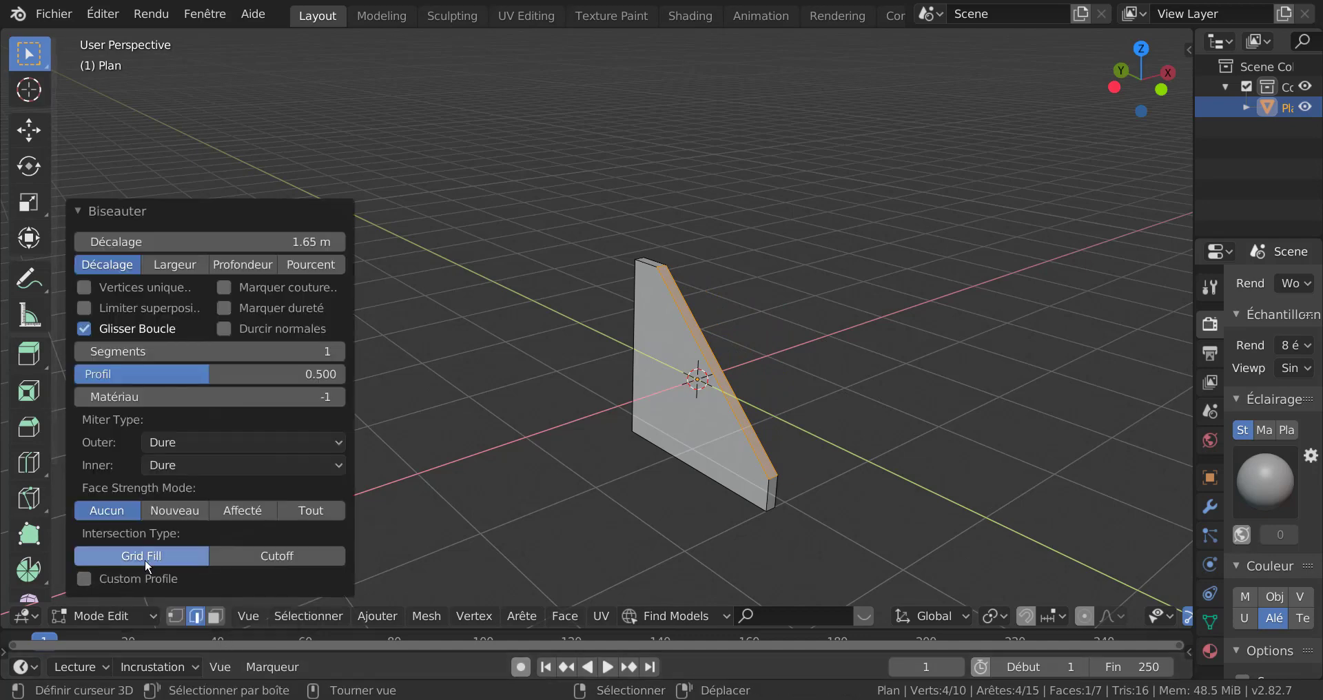
{"action": "left_click", "coordinate": [83, 578]}
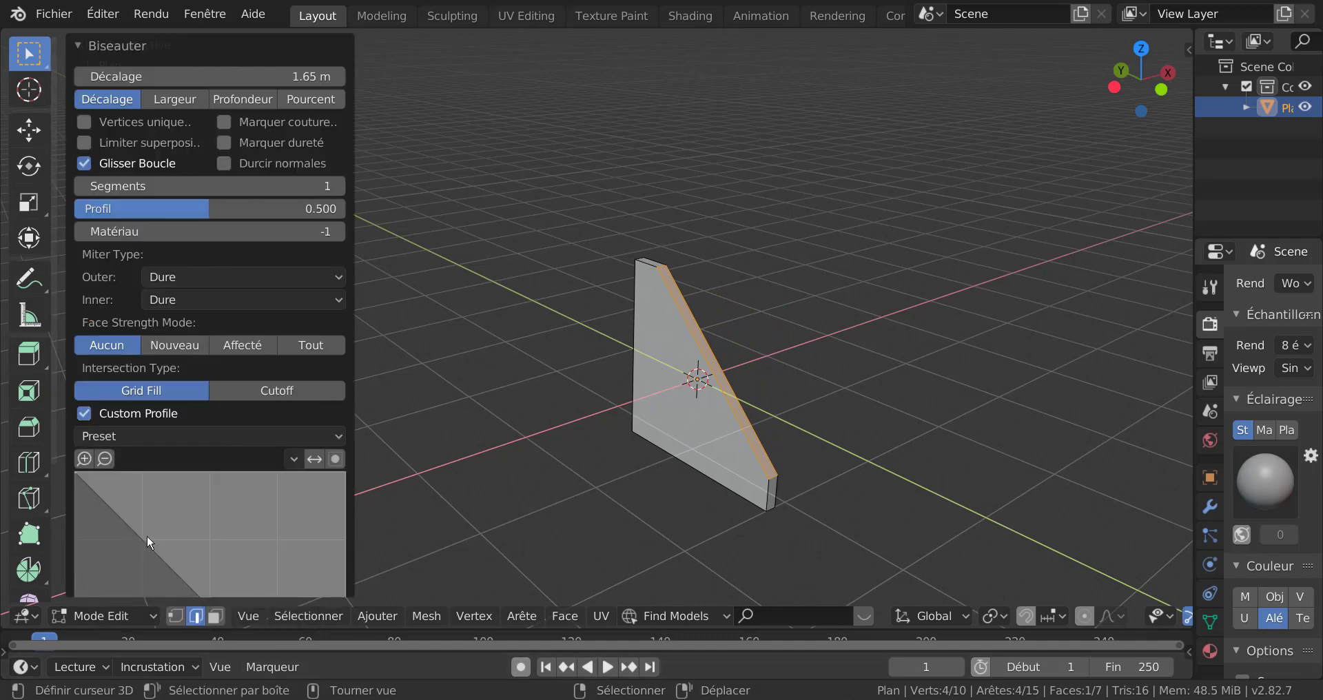
{"action": "scroll", "coordinate": [149, 531], "scroll_direction": "down", "scroll_amount": 5}
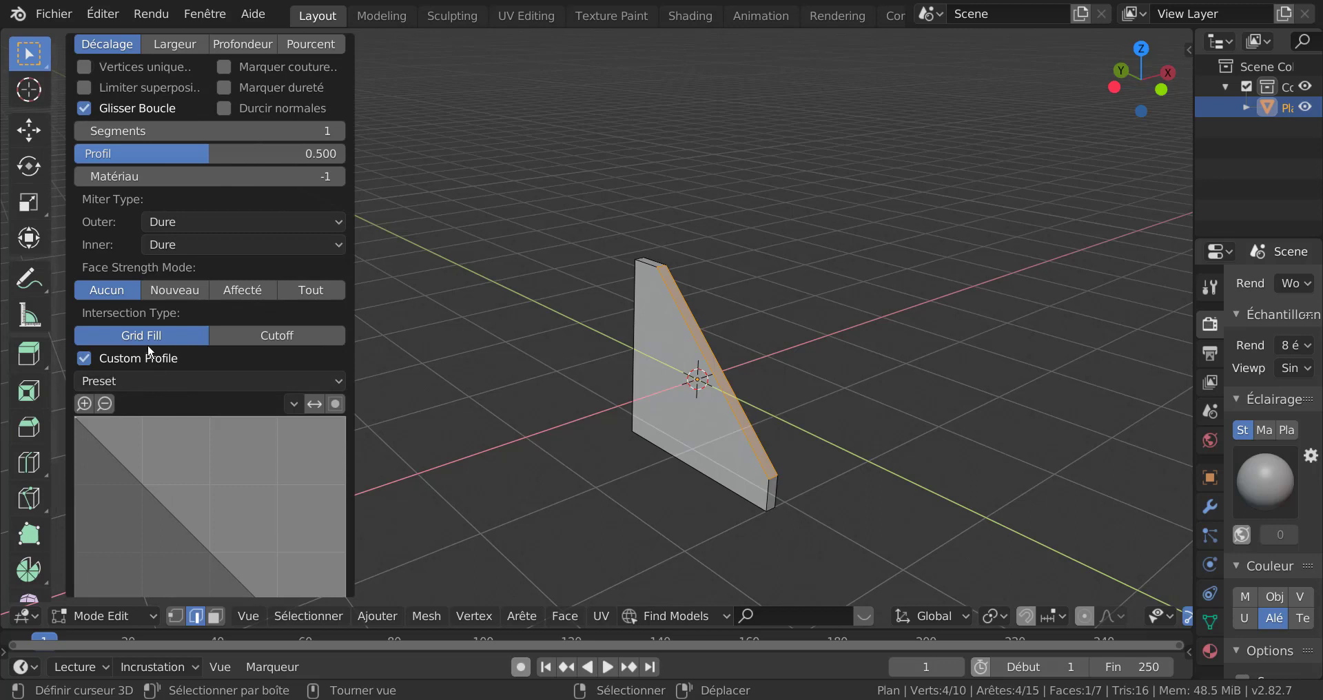
{"action": "left_click", "coordinate": [156, 378]}
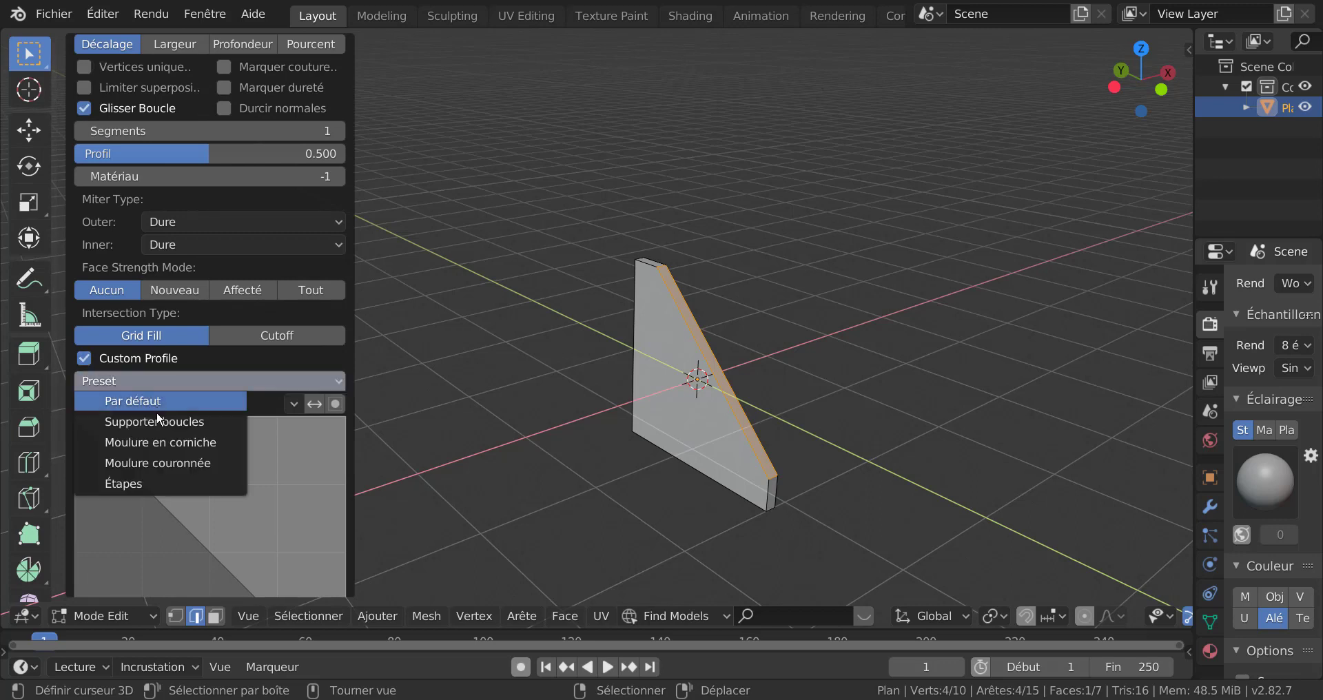
{"action": "left_click", "coordinate": [156, 442]}
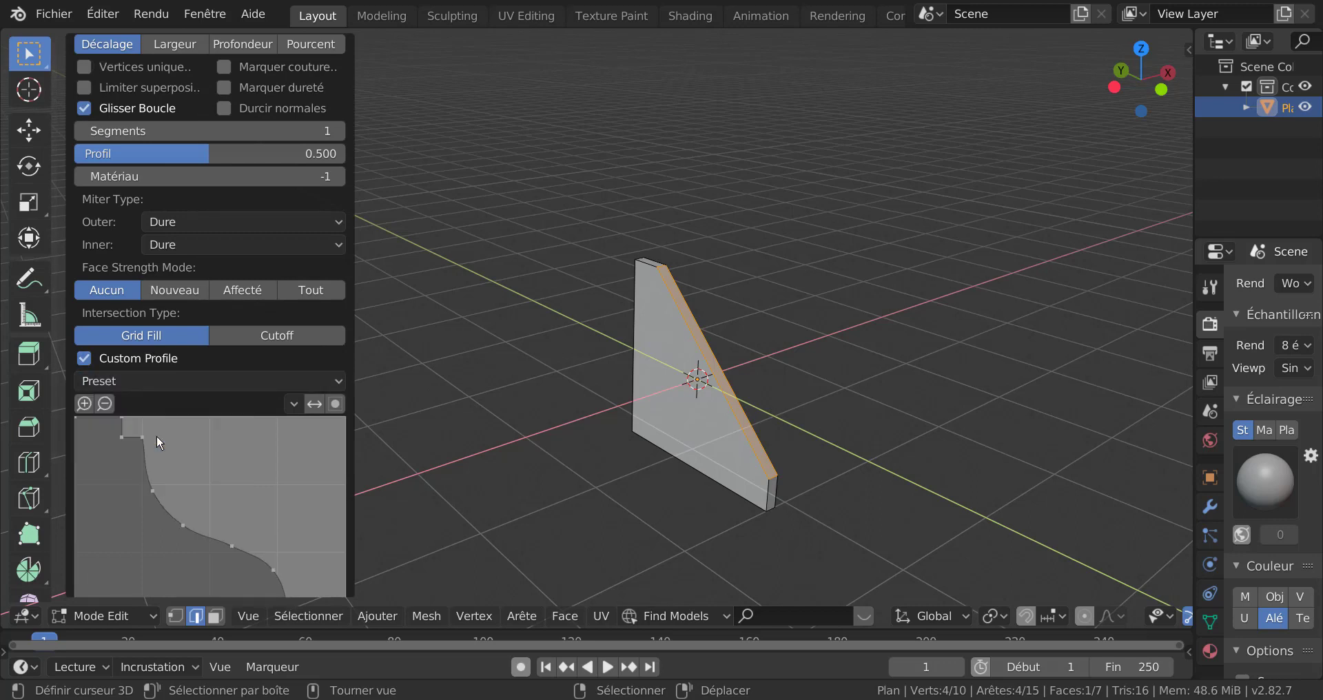
Set the bevel's segment count to 20
{"action": "left_click", "coordinate": [235, 129]}
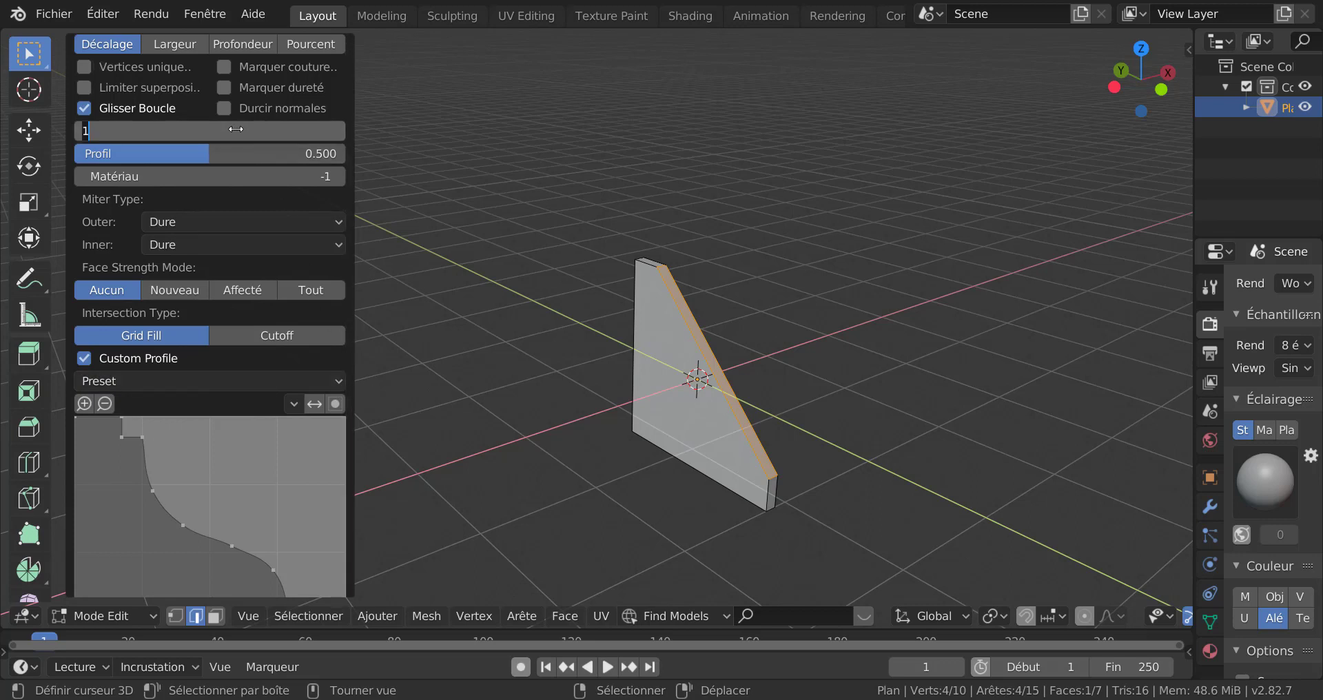
{"action": "type", "text": "200"}
{"action": "key", "text": "BackSpace"}
{"action": "key", "text": "Return"}
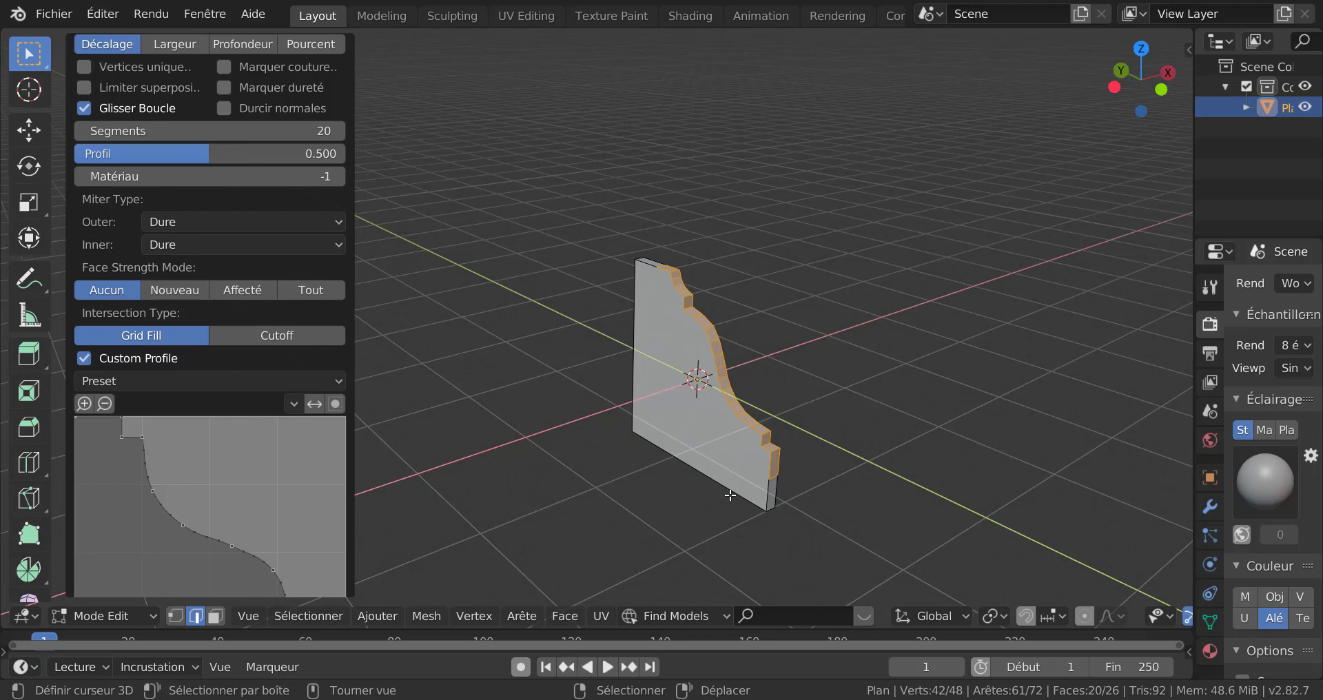
{"action": "middle_click_drag", "start_coordinate": [730, 496], "coordinate": [809, 506]}
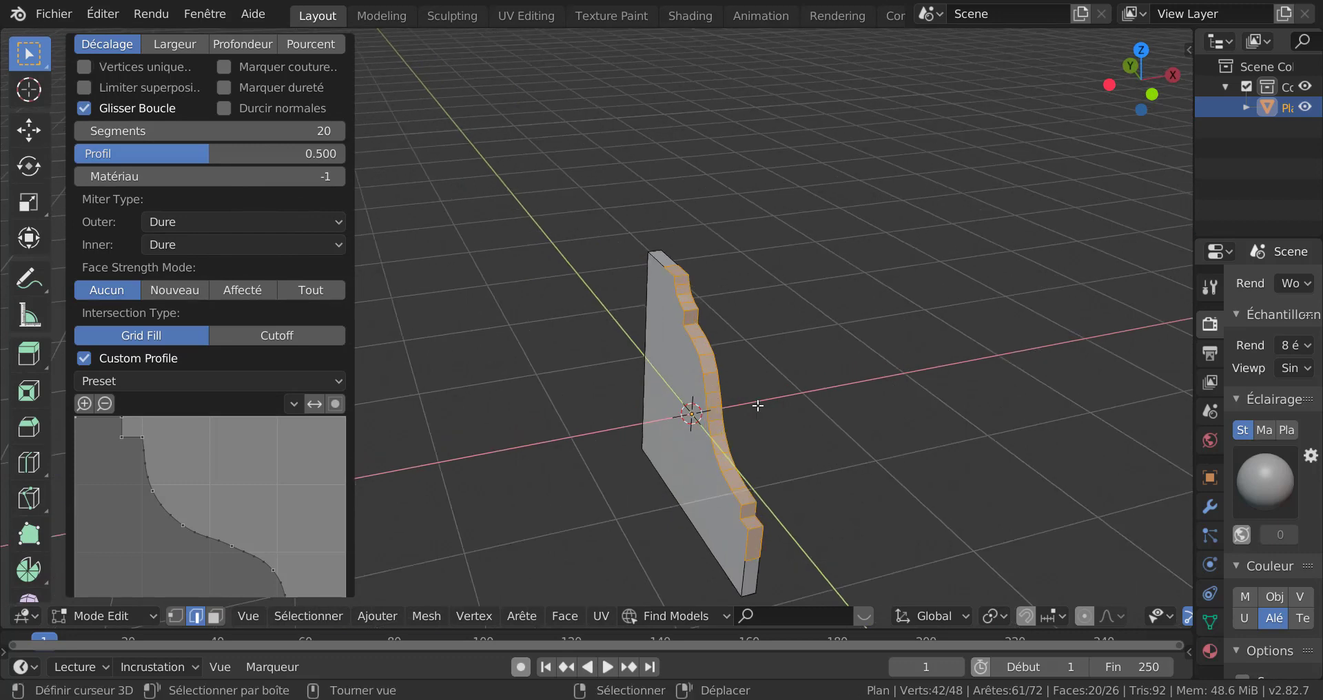
In front view, box-select all vertices on the slab's extruded +X side and delete them, leaving a single flat profile
{"action": "key", "text": "1"}
{"action": "key", "text": "a"}
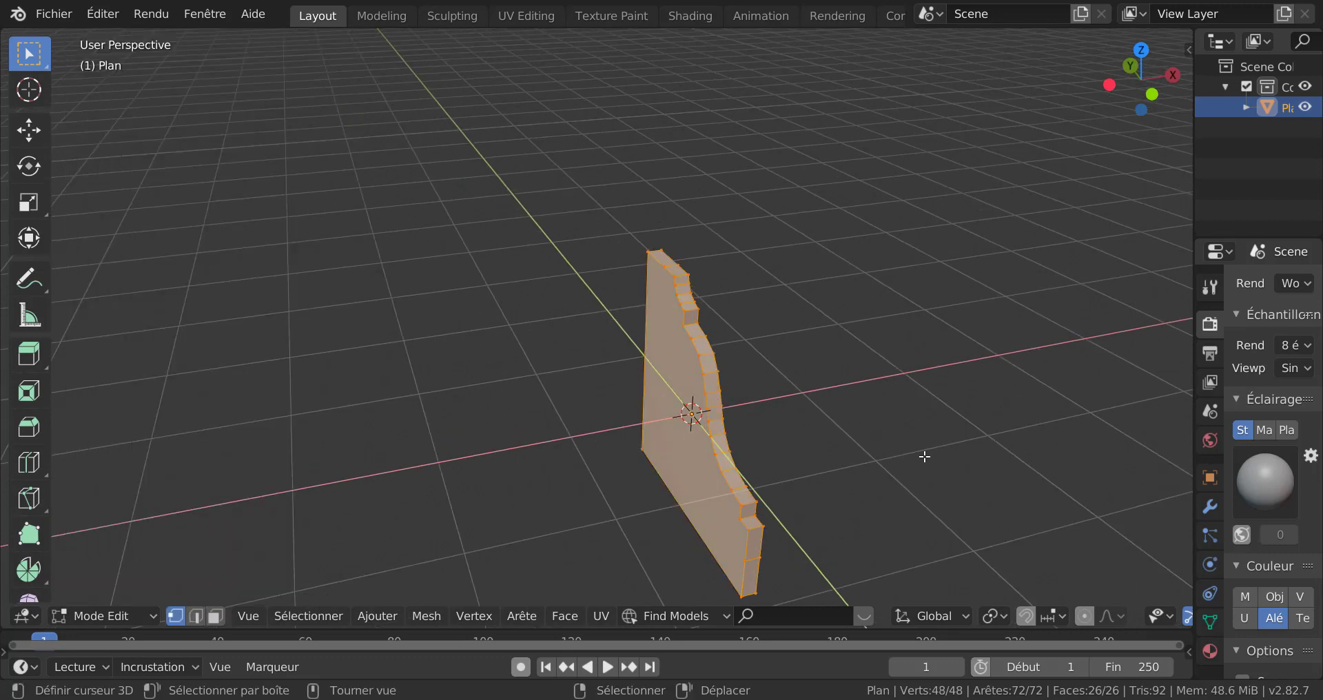
{"action": "key", "text": "KP_1"}
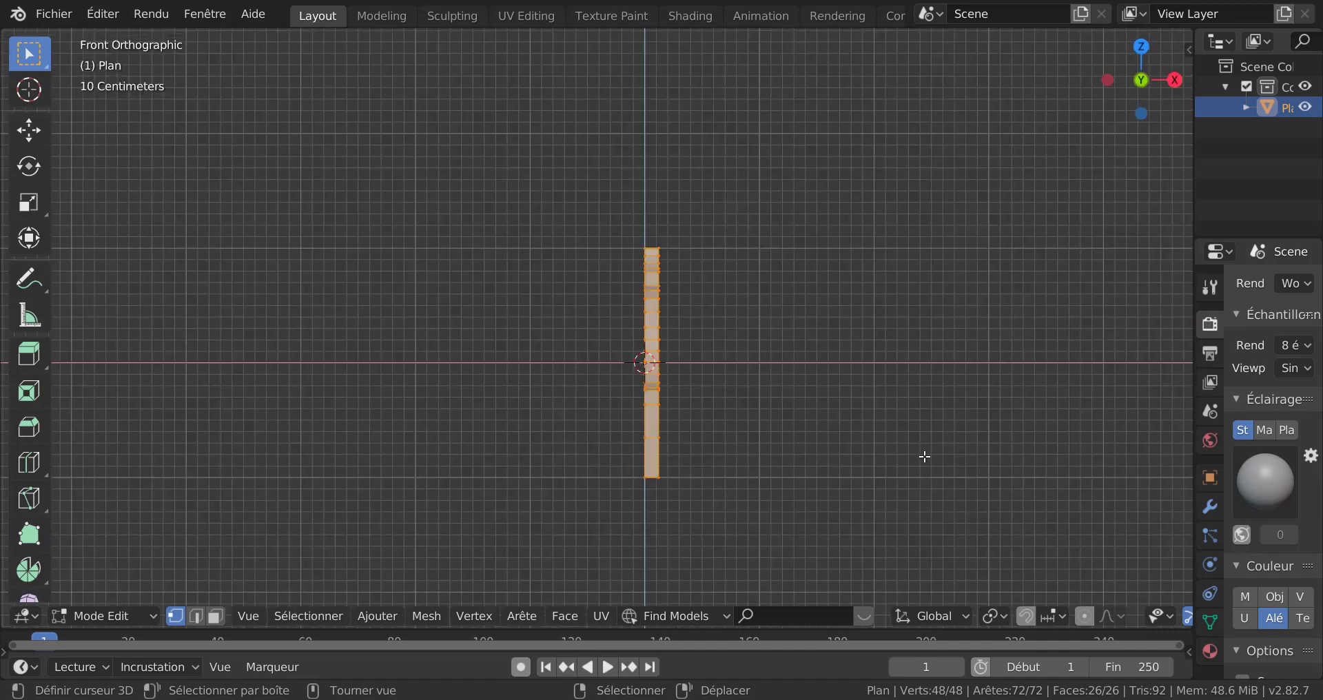
{"action": "key", "text": "b"}
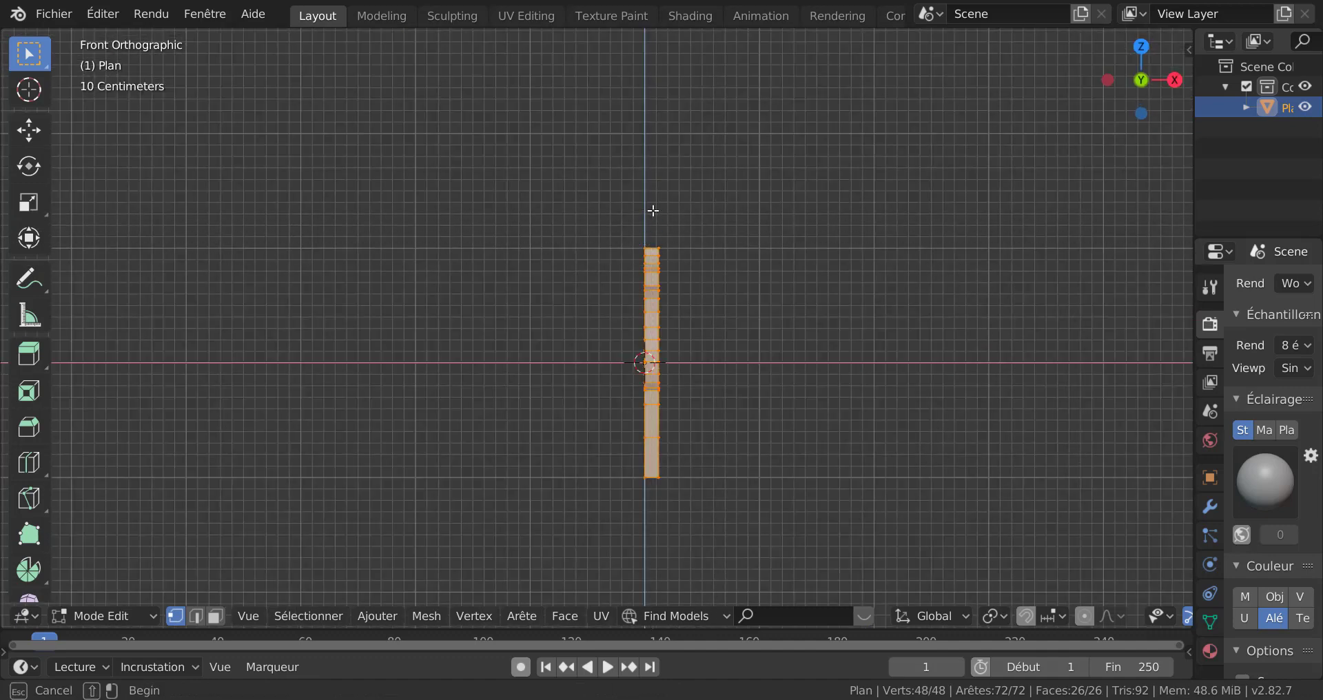
{"action": "left_click_drag", "start_coordinate": [653, 210], "coordinate": [721, 519]}
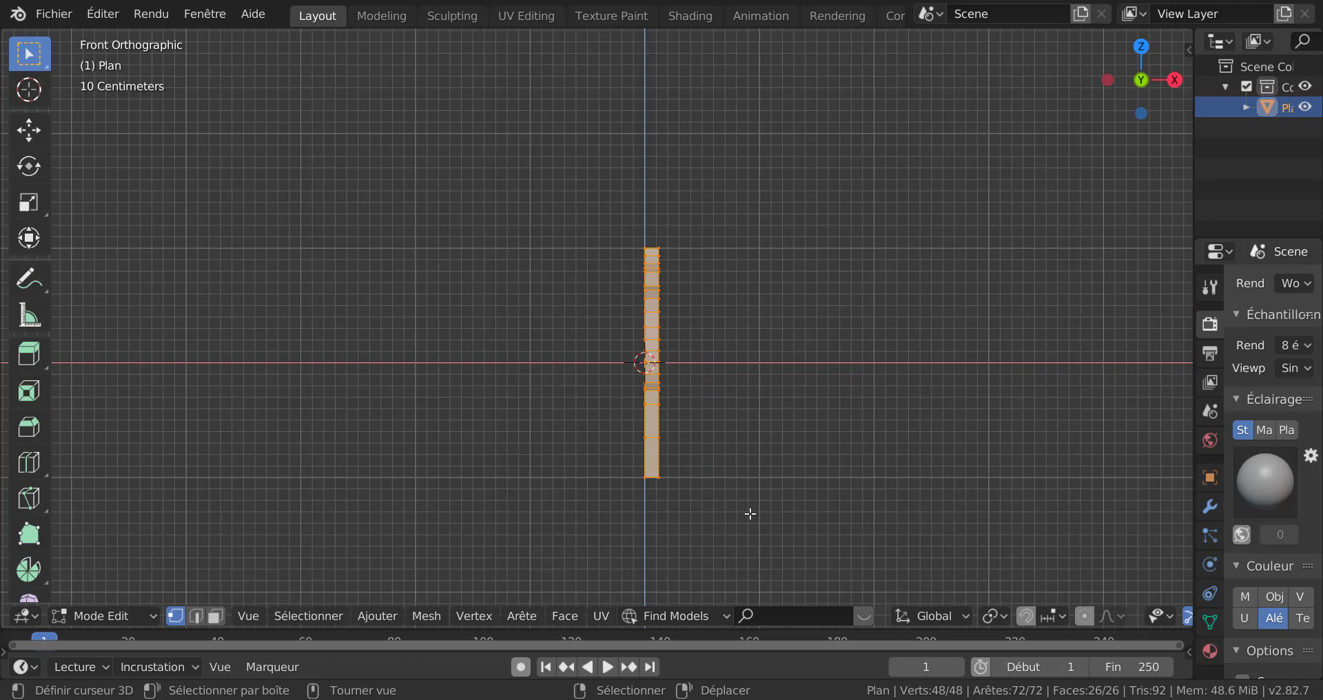
{"action": "left_click", "coordinate": [750, 514]}
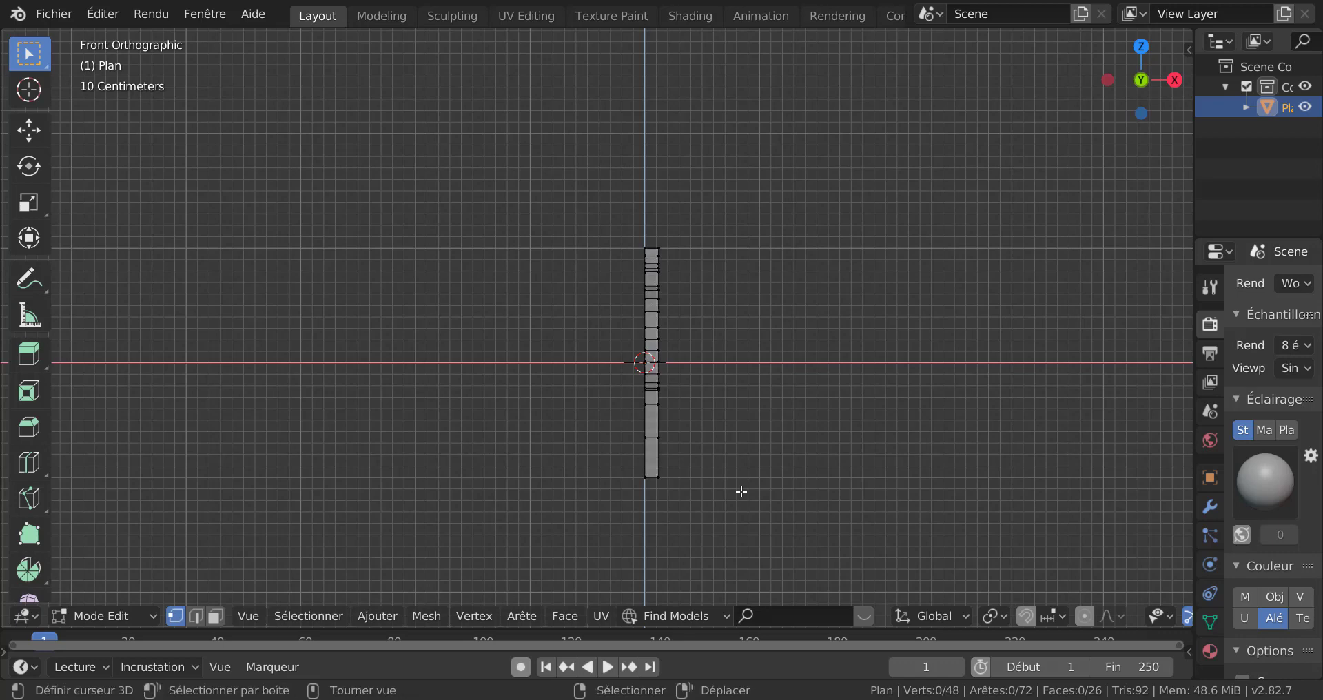
{"action": "key", "text": "b"}
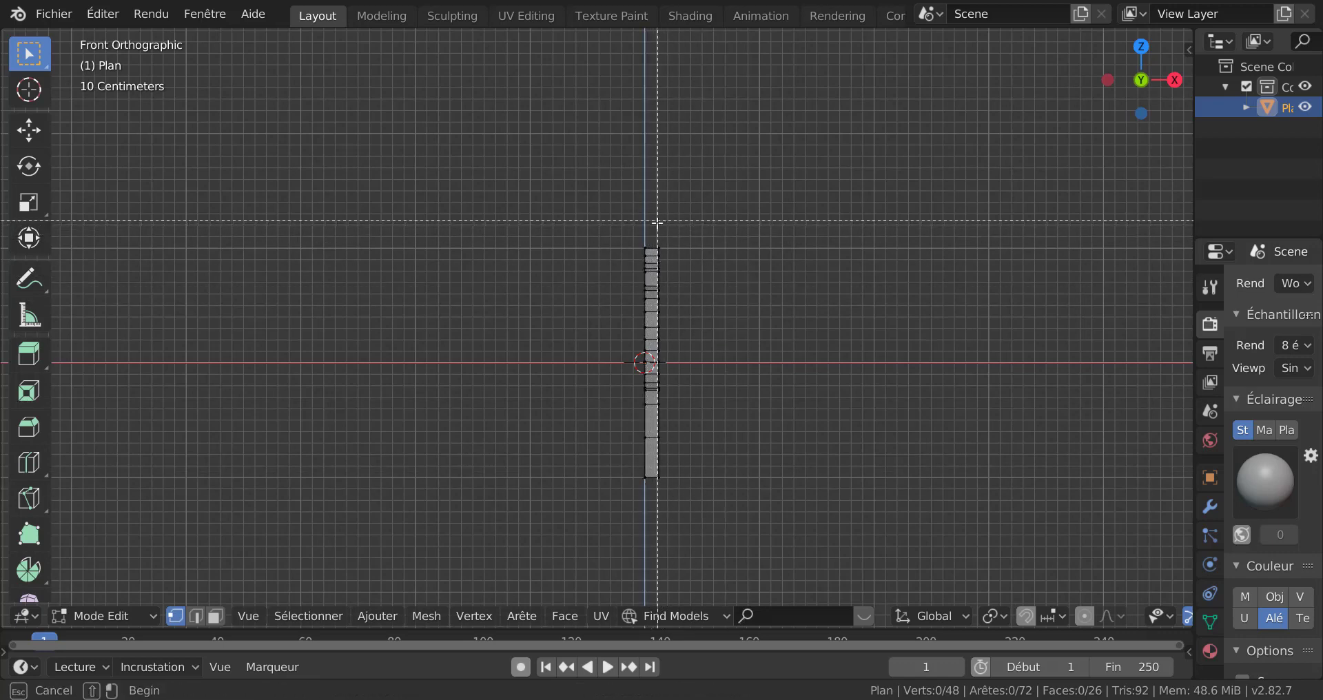
{"action": "left_click_drag", "start_coordinate": [654, 228], "coordinate": [735, 511]}
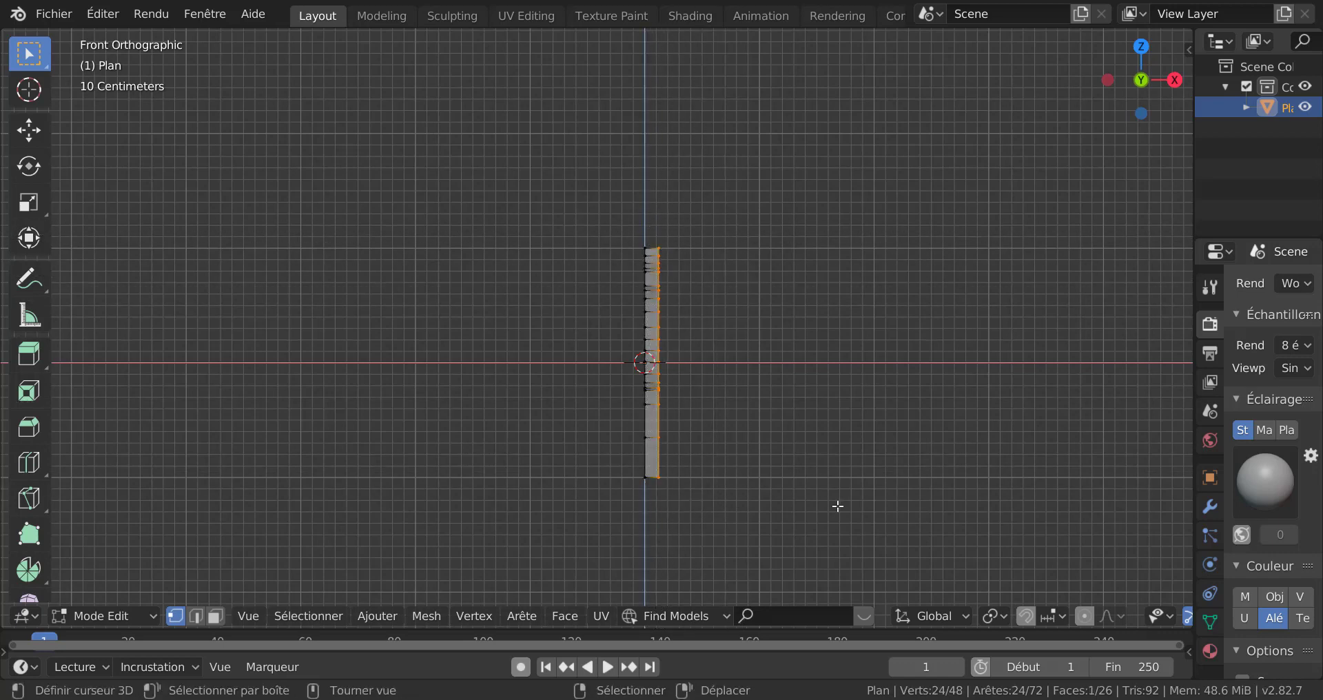
{"action": "key", "text": "x"}
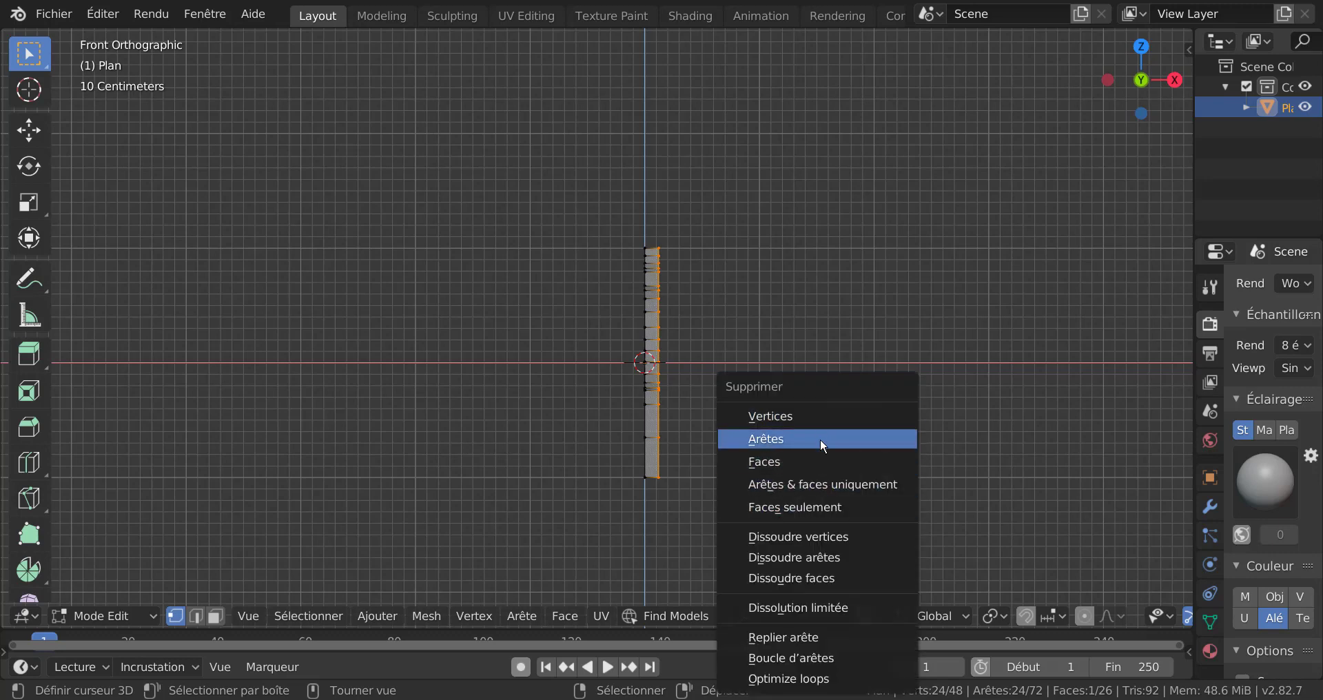
{"action": "left_click", "coordinate": [824, 420]}
Delete only the face of the flat profile, keeping its outline edges, and return to object mode
{"action": "middle_click_drag", "start_coordinate": [800, 420], "coordinate": [838, 478]}
{"action": "scroll", "coordinate": [838, 478], "scroll_direction": "up", "scroll_amount": 1}
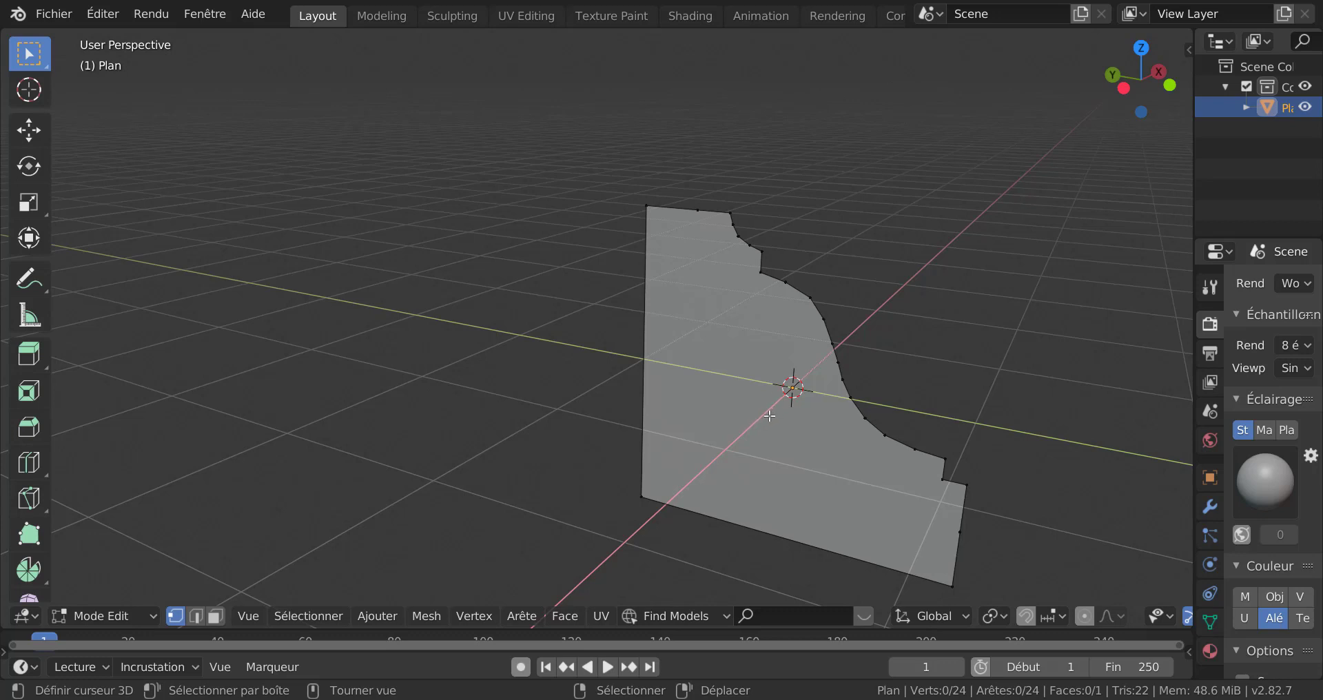
{"action": "key", "text": "3"}
{"action": "middle_click_drag", "start_coordinate": [808, 487], "coordinate": [687, 390], "text": "shift"}
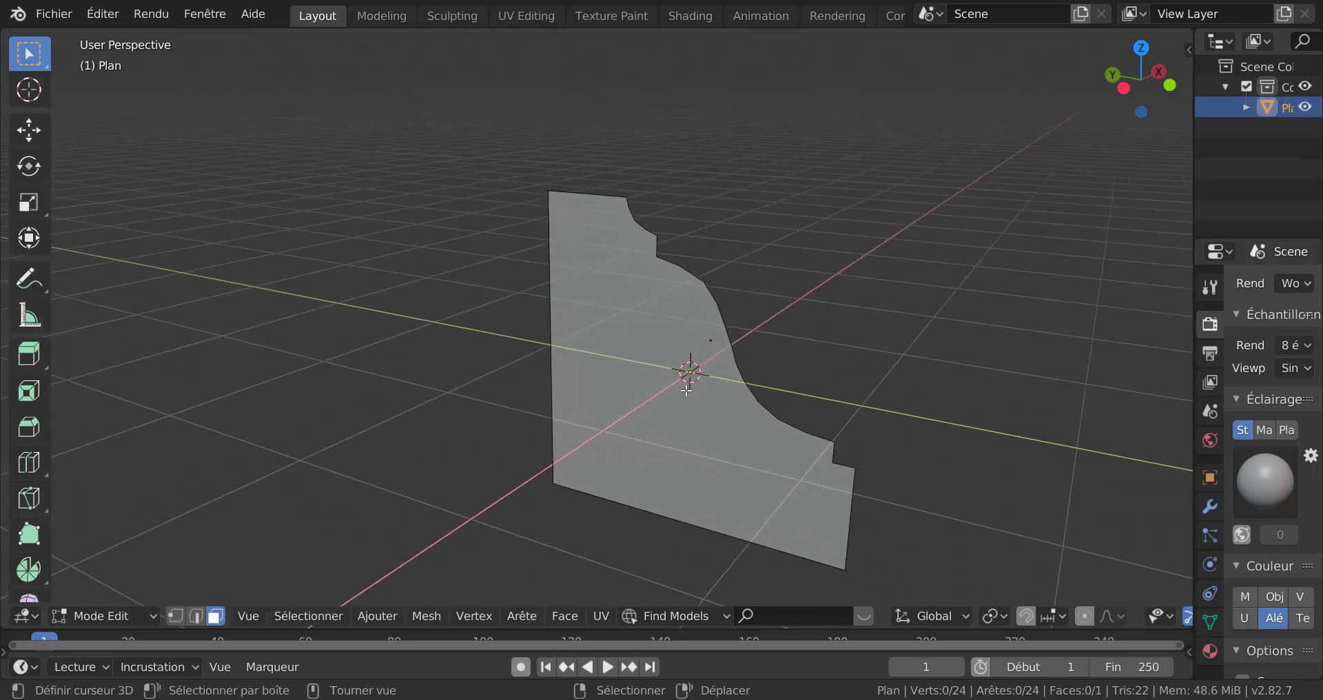
{"action": "left_click", "coordinate": [698, 360]}
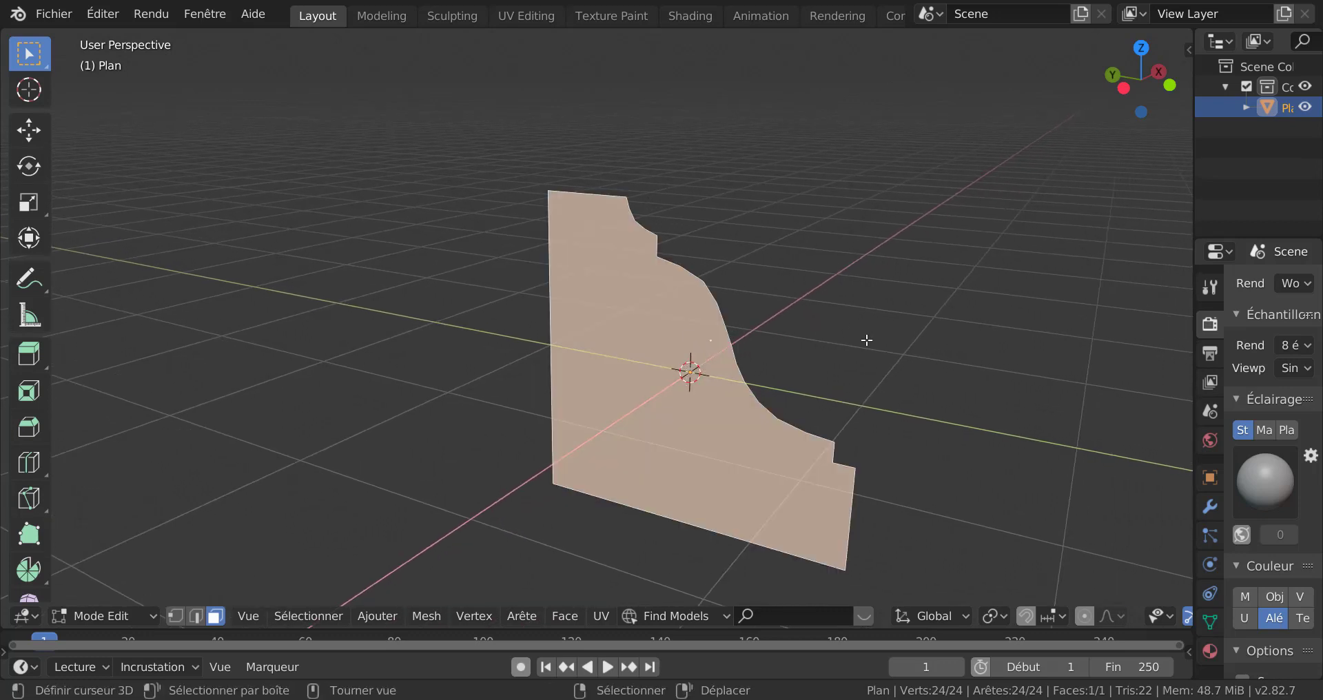
{"action": "key", "text": "x"}
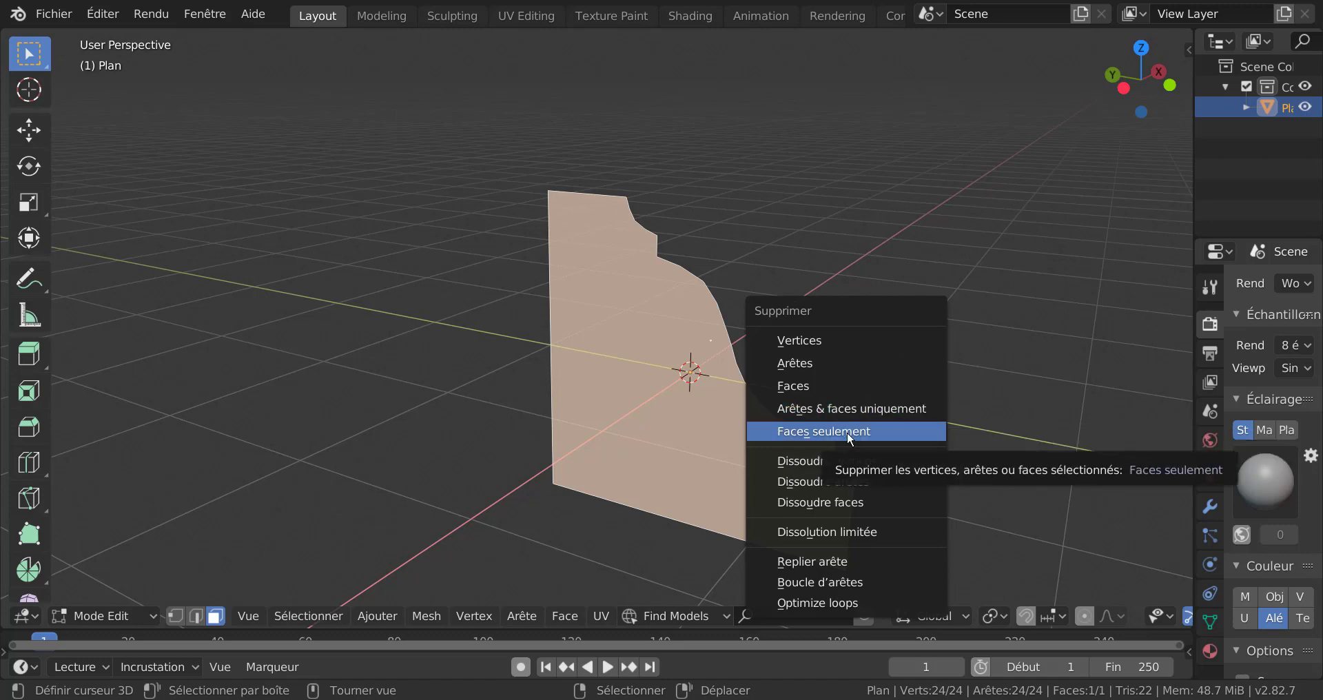
{"action": "left_click", "coordinate": [848, 435]}
{"action": "key", "text": "Tab"}
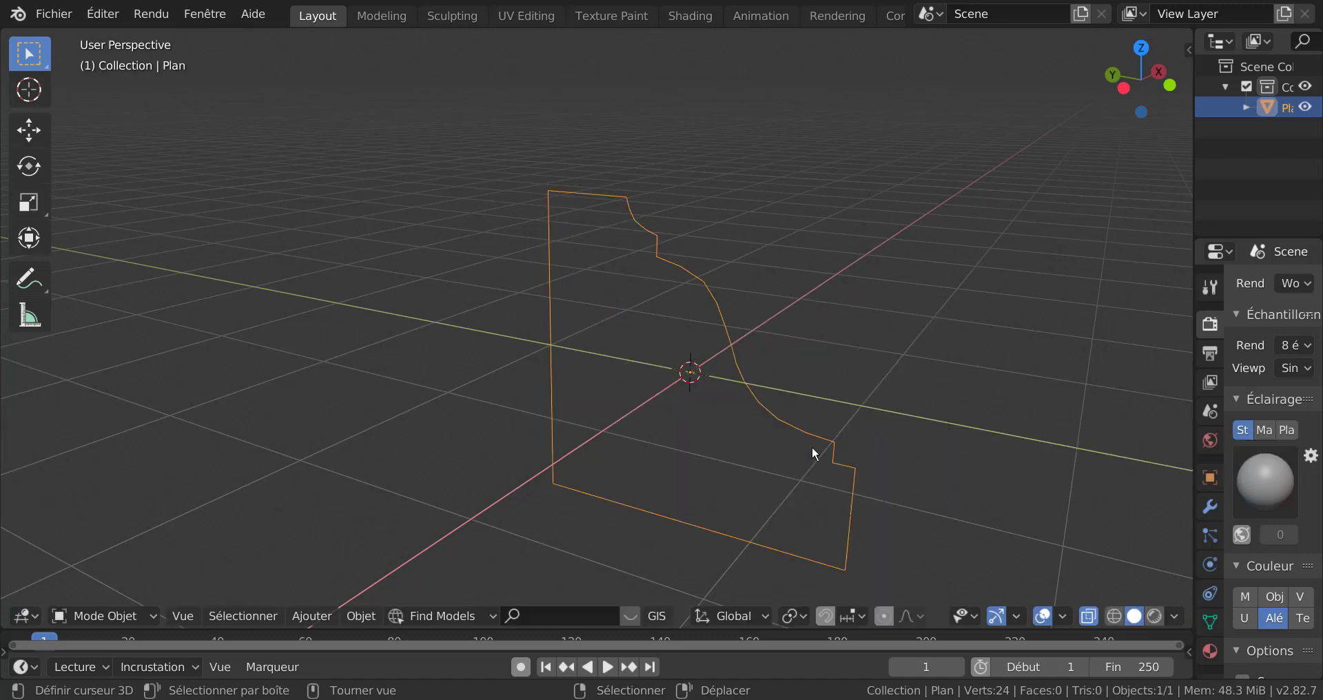
In edit mode, select the profile's long straight vertical edge and move it about -0.269 m along Y, towards the moulded side
{"action": "mouse_move", "coordinate": [816, 450]}
{"action": "middle_mouse_down"}
{"action": "mouse_move", "coordinate": [738, 443]}
{"action": "mouse_move", "coordinate": [814, 459]}
{"action": "middle_mouse_up"}
{"action": "key", "text": "Tab"}
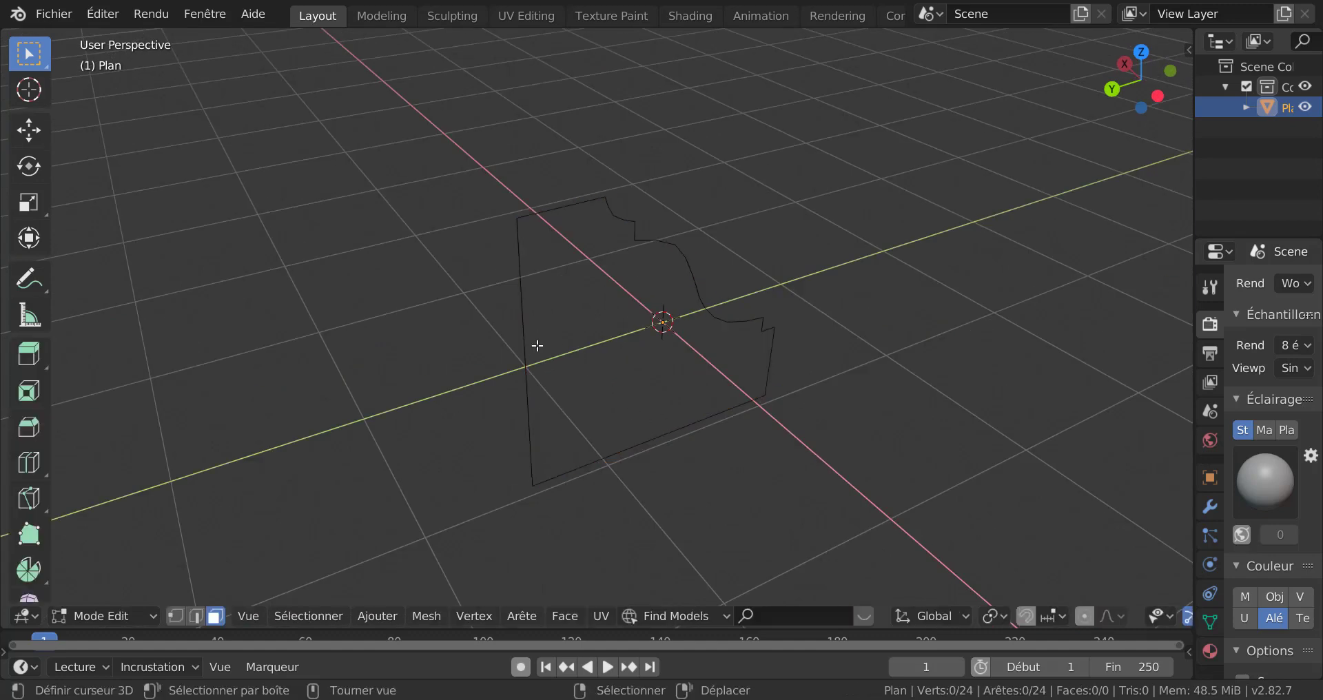
{"action": "middle_click_drag", "start_coordinate": [535, 349], "coordinate": [526, 349]}
{"action": "key", "text": "1"}
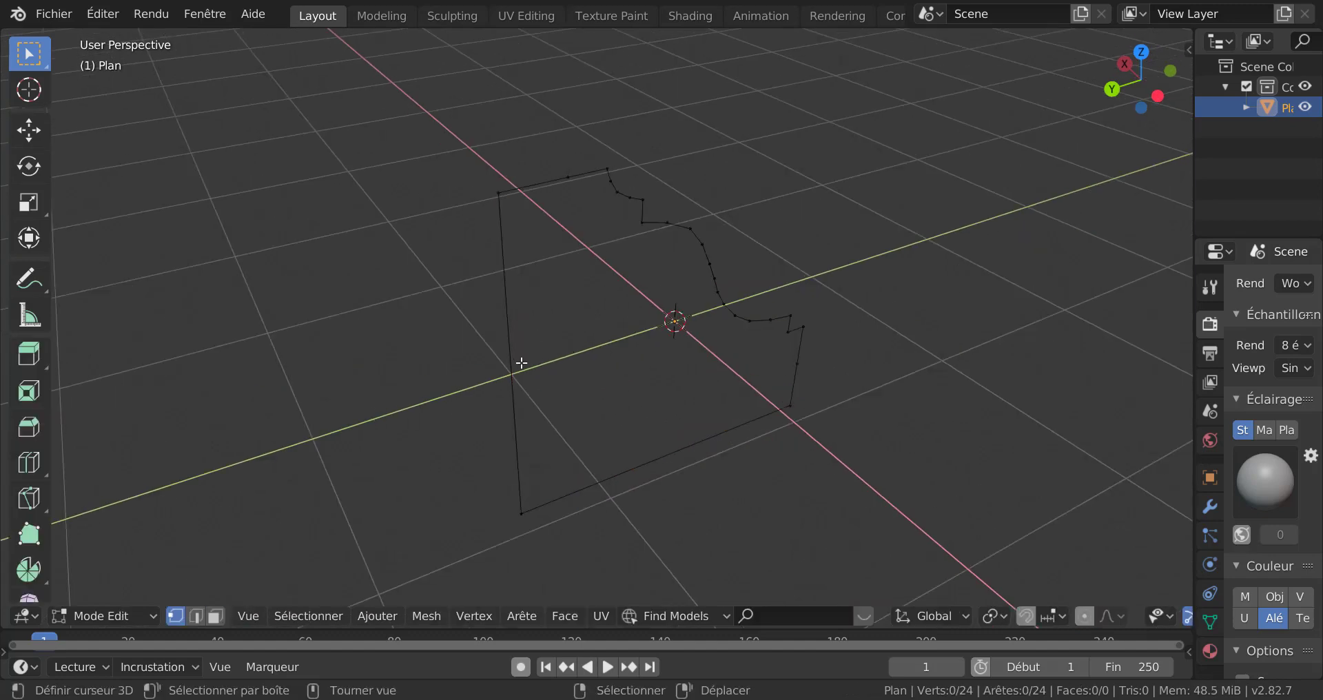
{"action": "middle_click_drag", "start_coordinate": [558, 392], "coordinate": [507, 345]}
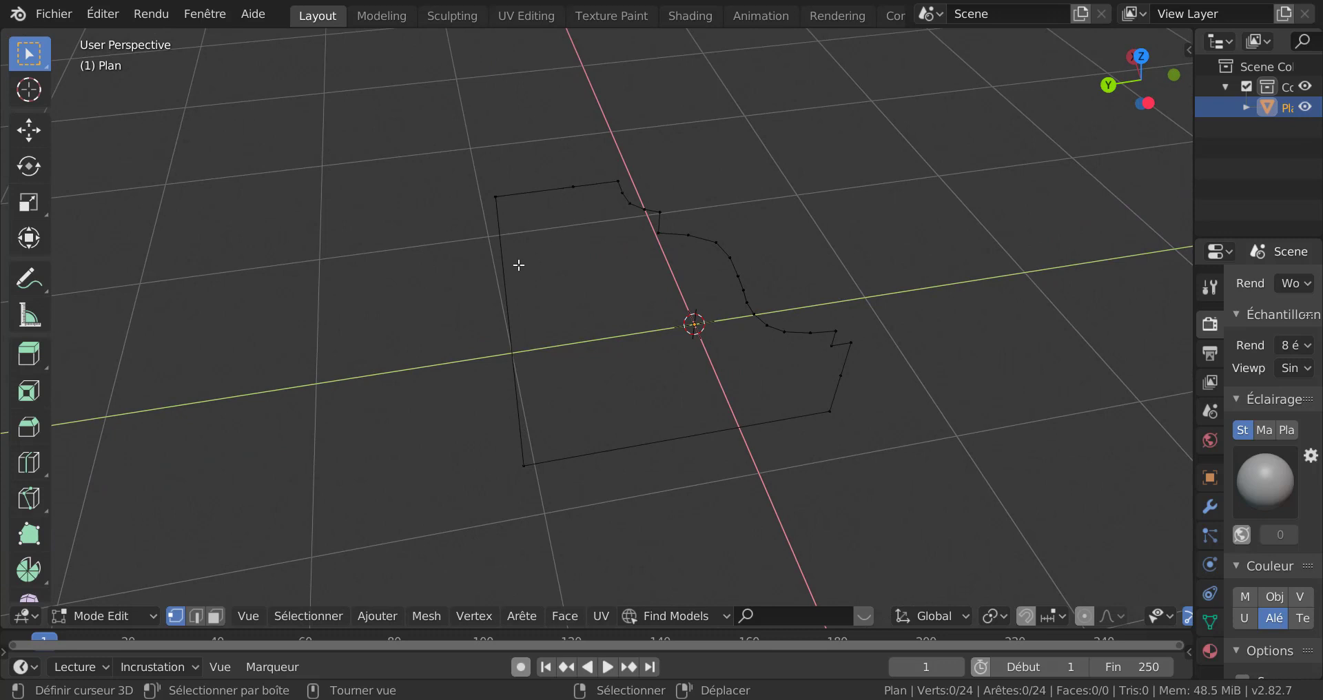
{"action": "key", "text": "2"}
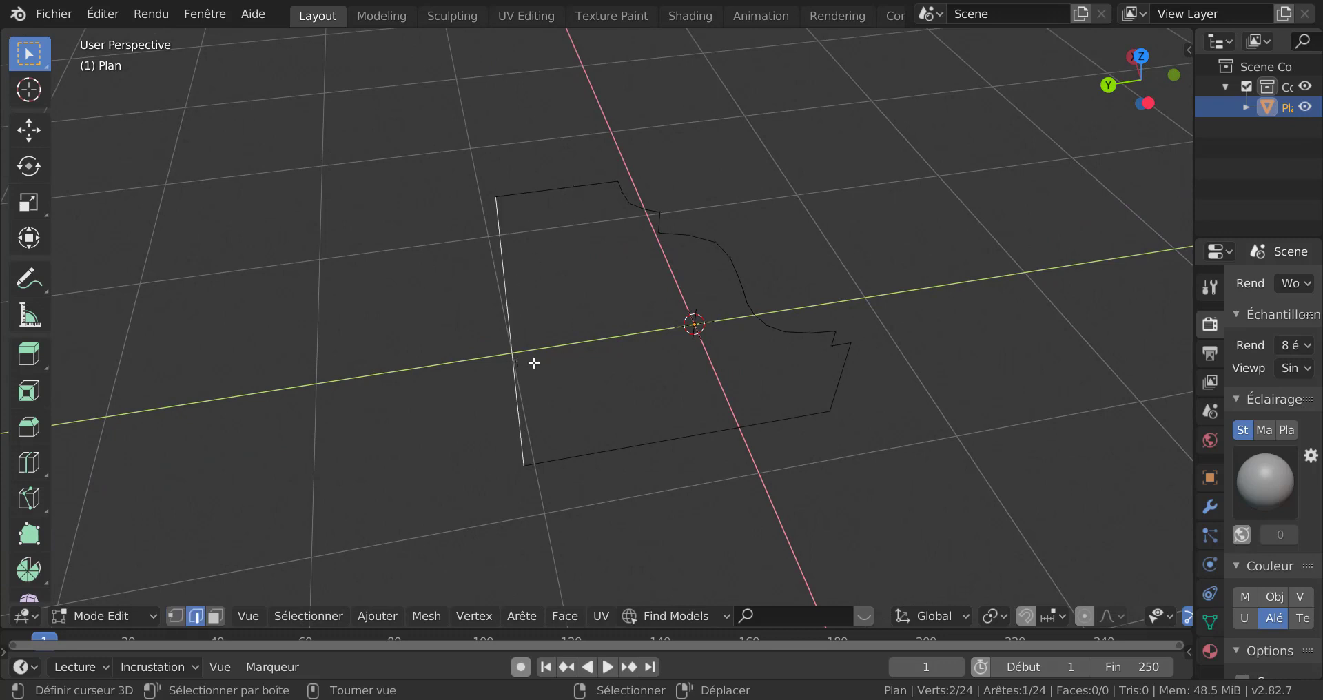
{"action": "left_click", "coordinate": [530, 361]}
{"action": "scroll", "coordinate": [573, 380], "scroll_direction": "down", "scroll_amount": 1}
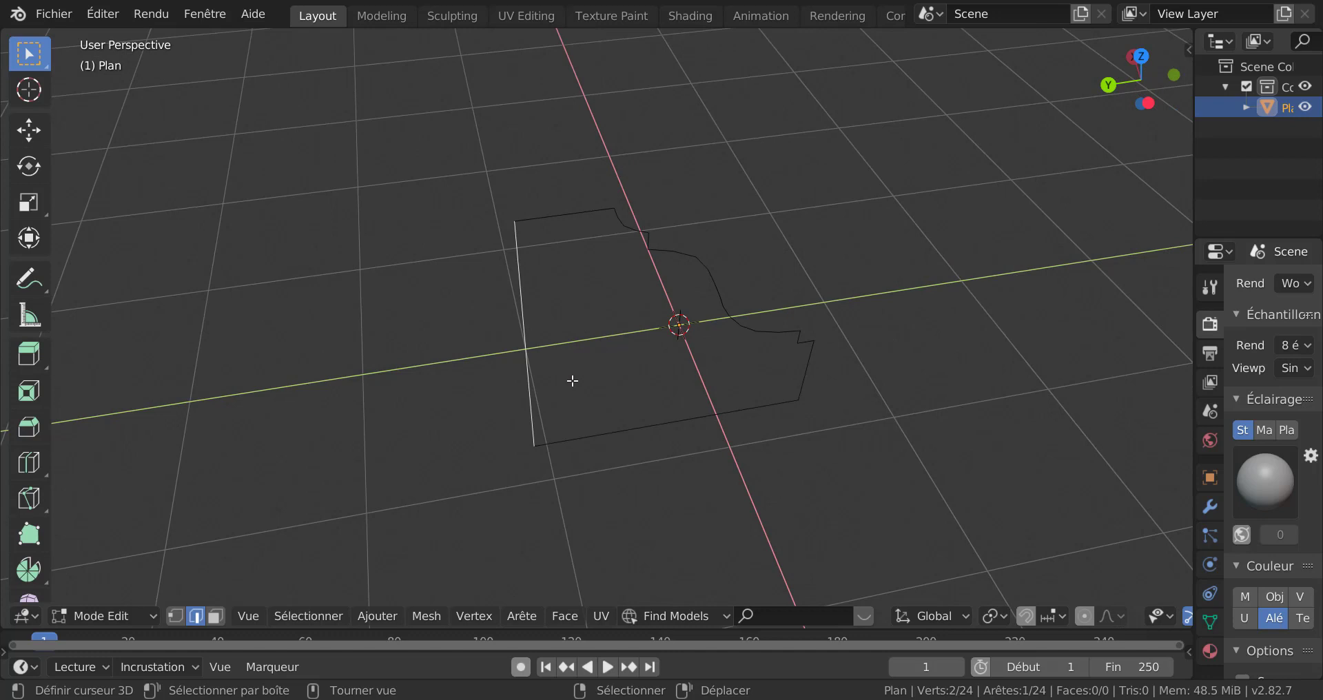
{"action": "key", "text": "g"}
{"action": "key", "text": "y"}
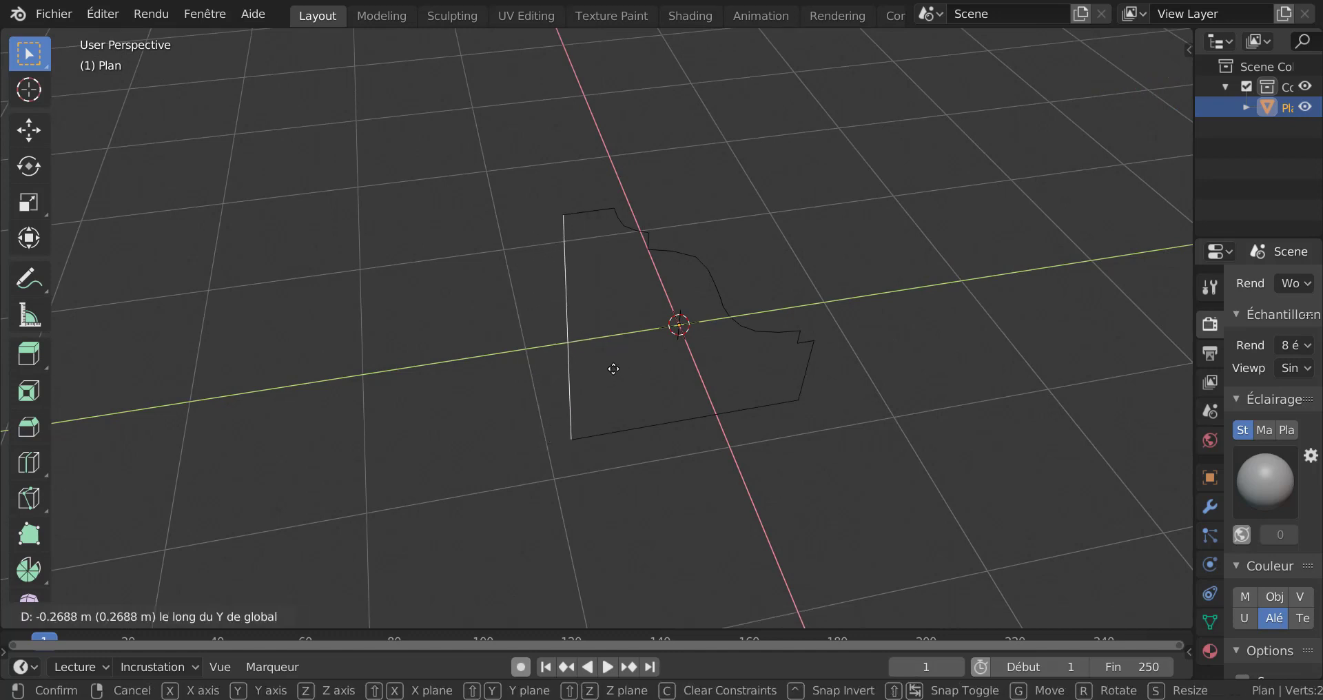
{"action": "left_click", "coordinate": [613, 369]}
Dissolve the extra vertex in the middle of the profile's short top edge
{"action": "scroll", "coordinate": [618, 414], "scroll_direction": "up", "scroll_amount": 3}
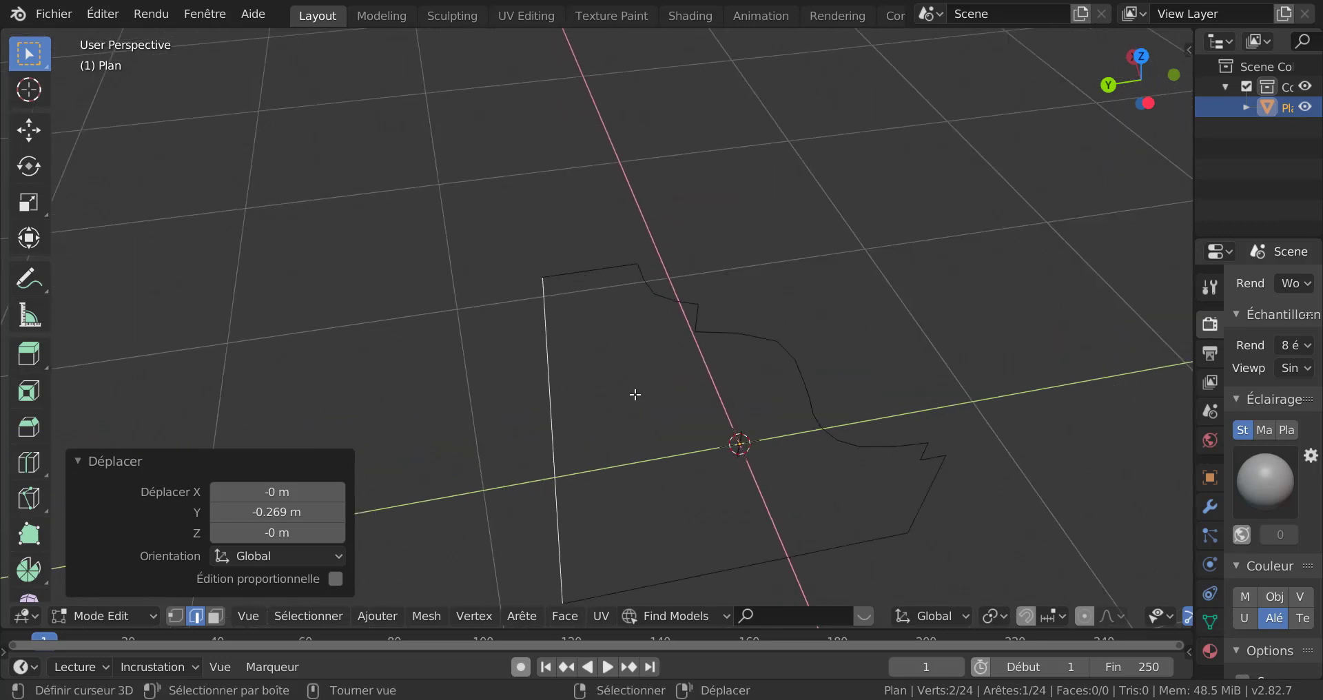
{"action": "key", "text": "1"}
{"action": "left_click", "coordinate": [571, 273]}
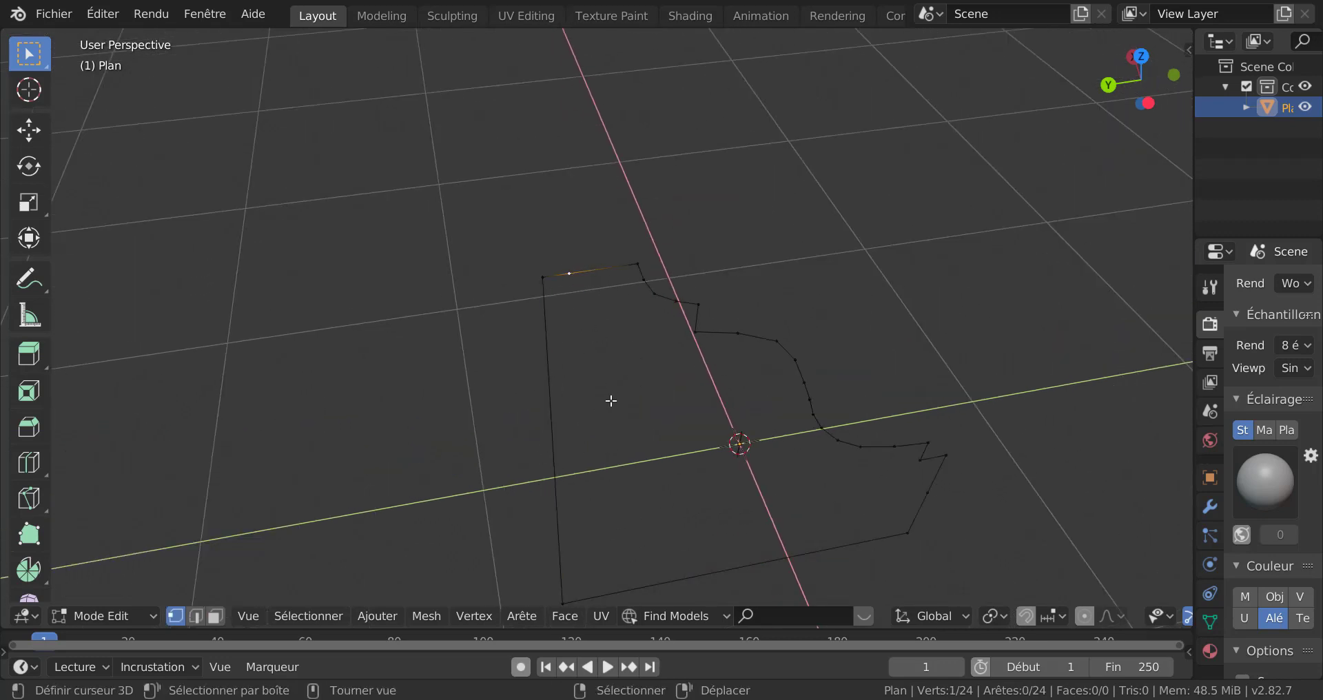
{"action": "key", "text": "x"}
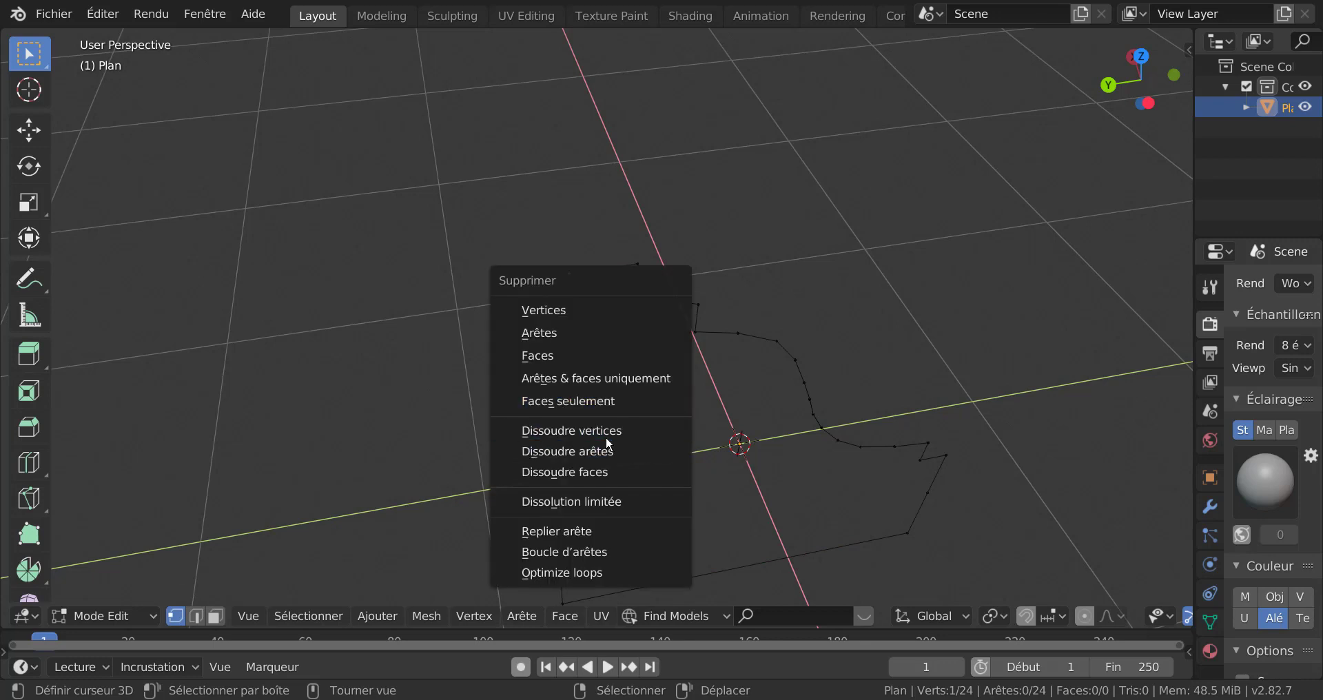
{"action": "left_click", "coordinate": [605, 434]}
{"action": "middle_click_drag", "start_coordinate": [676, 479], "coordinate": [677, 317], "text": "shift"}
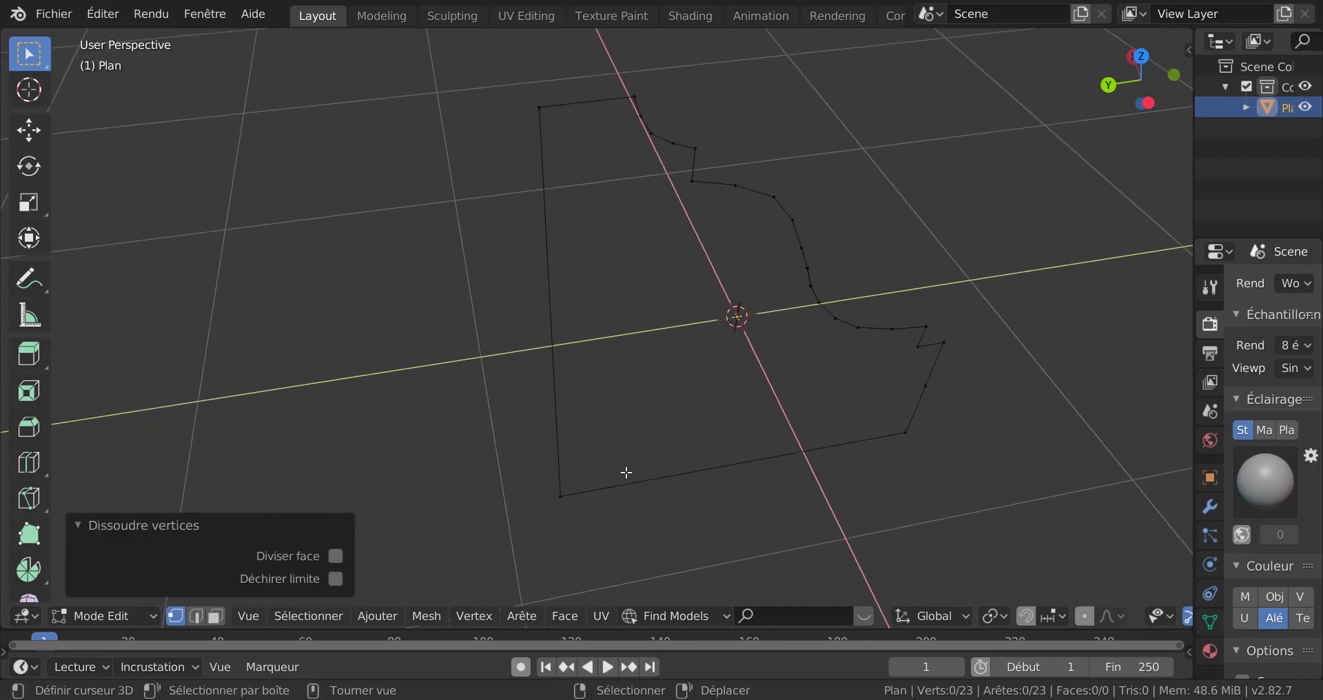
Select both end vertices of the straight back edge and move them about -0.203 m along Y to make the profile thinner
{"action": "left_click", "coordinate": [558, 133]}
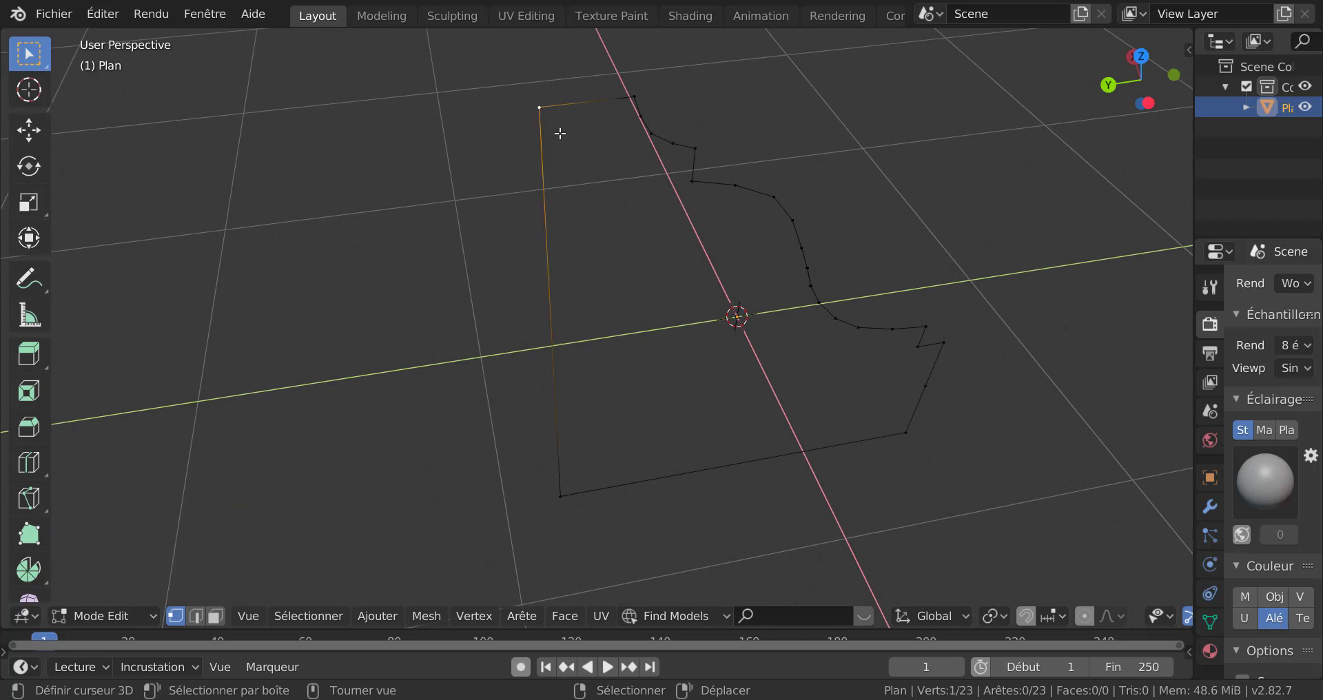
{"action": "left_click", "coordinate": [553, 514], "text": "shift"}
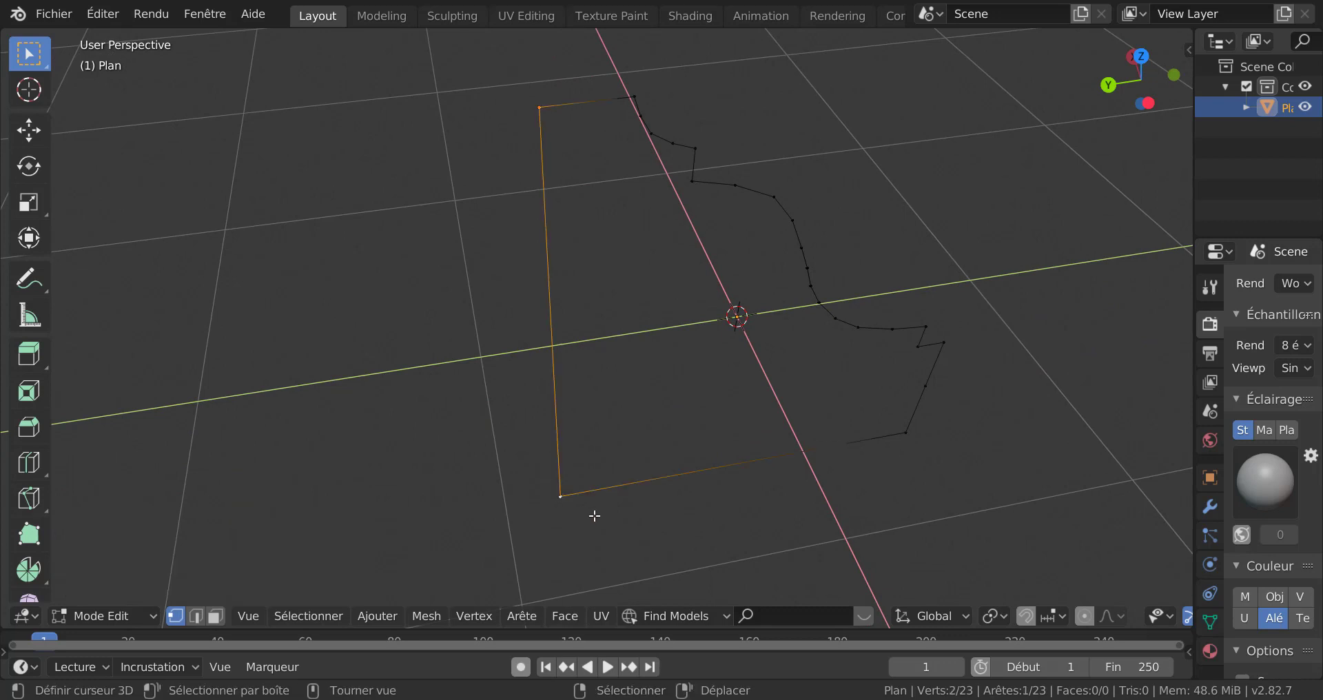
{"action": "key", "text": "g"}
{"action": "key", "text": "y"}
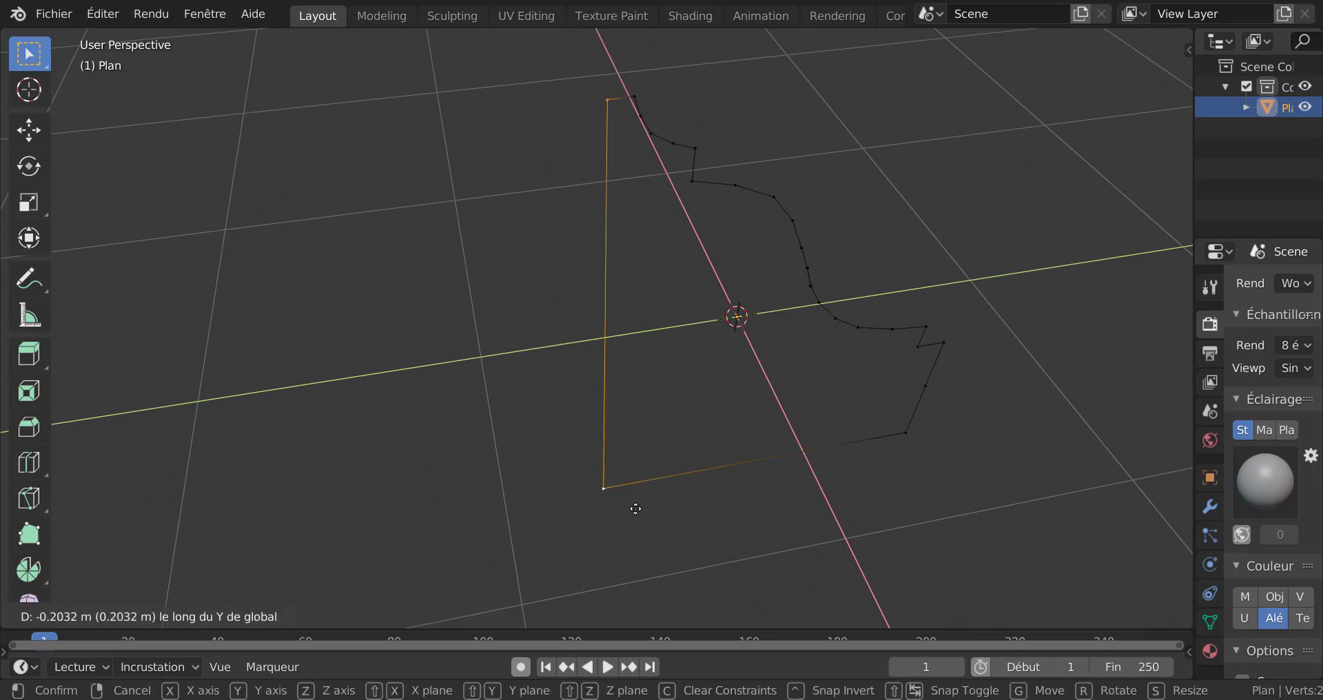
{"action": "left_click", "coordinate": [636, 508]}
Select the entire profile and scale it along Y to about 0.433
{"action": "key", "text": "a"}
{"action": "scroll", "coordinate": [827, 468], "scroll_direction": "down", "scroll_amount": 2}
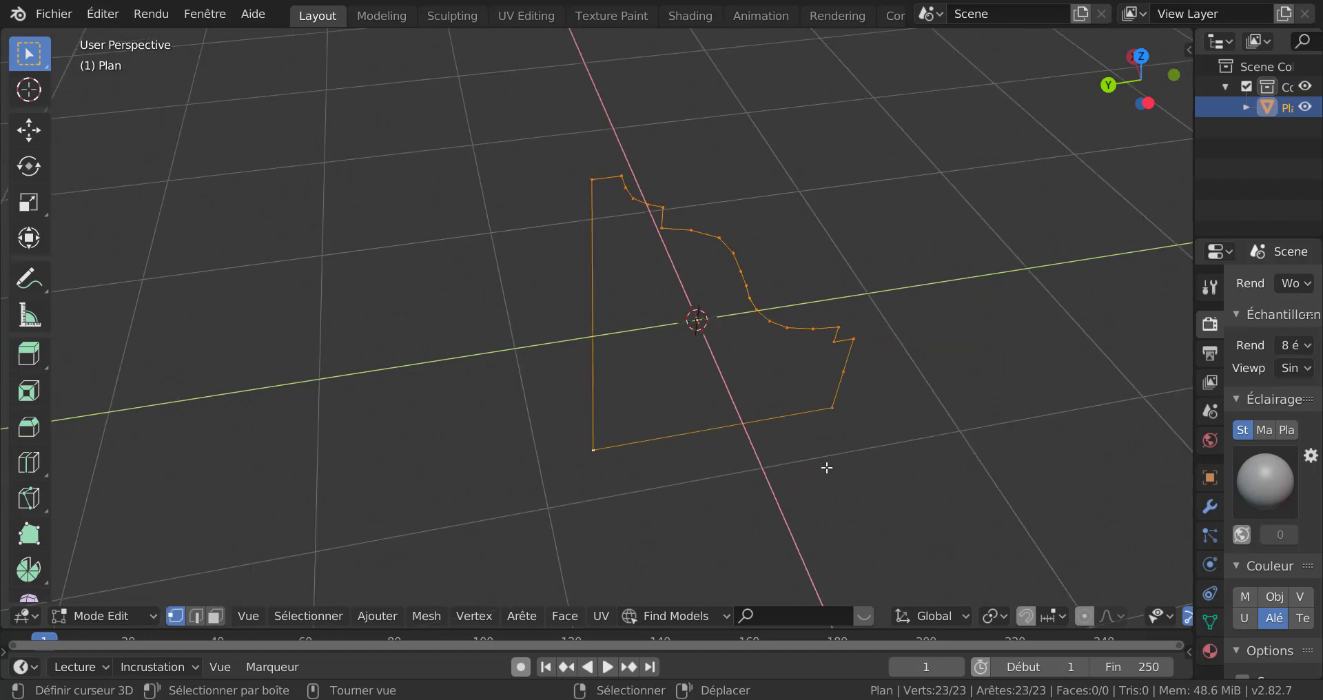
{"action": "key", "text": "s"}
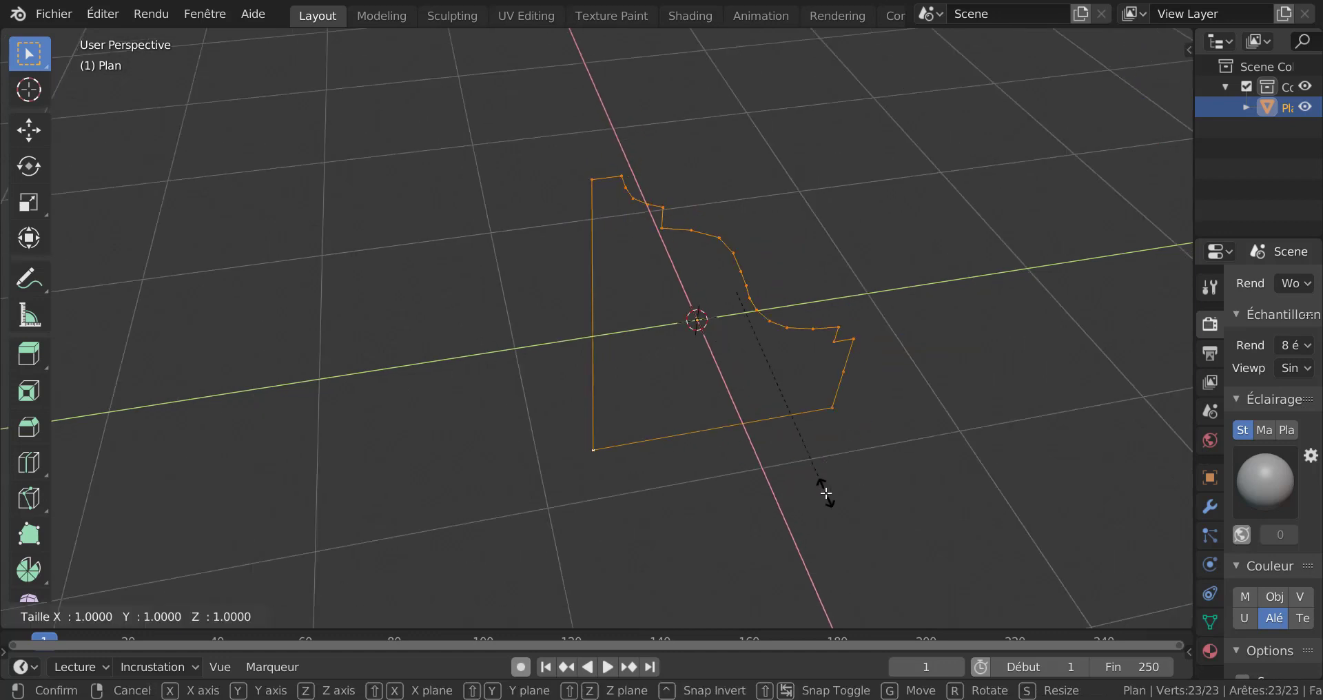
{"action": "key", "text": "y"}
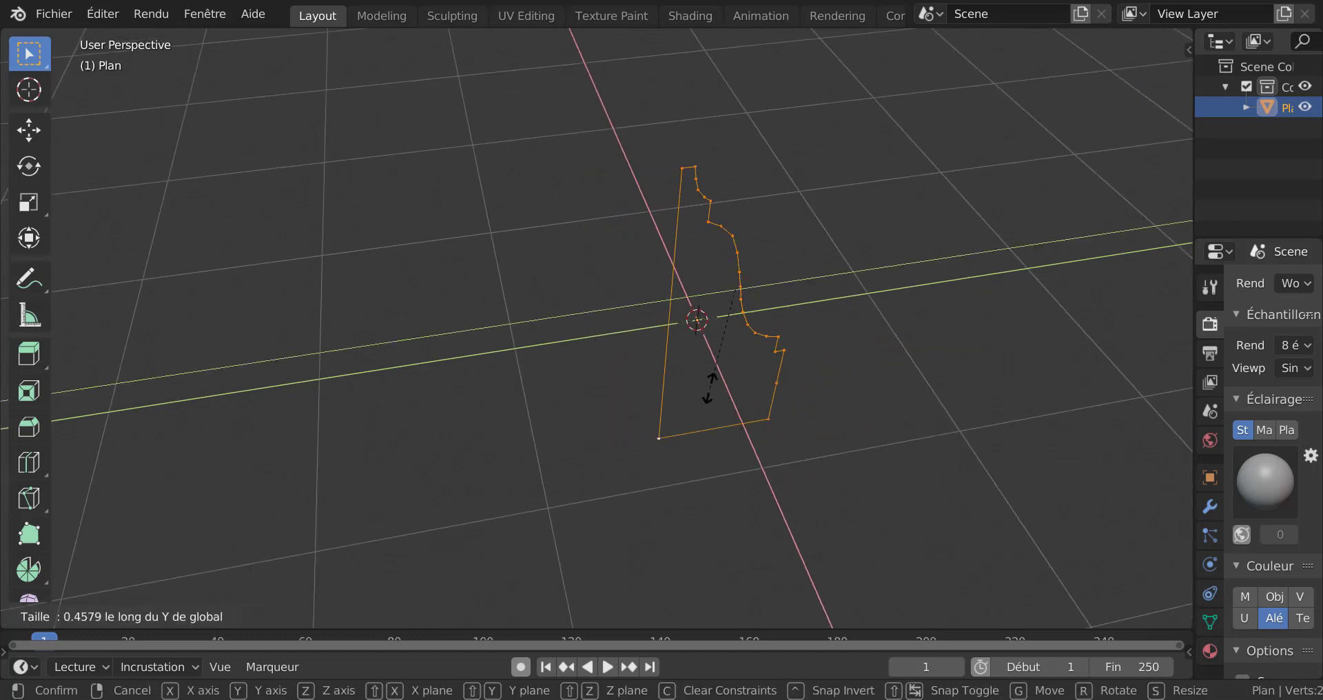
{"action": "left_click", "coordinate": [709, 378]}
Rotate the whole profile 180° around the global Y axis so it stands upside down
{"action": "middle_click_drag", "start_coordinate": [710, 379], "coordinate": [612, 503]}
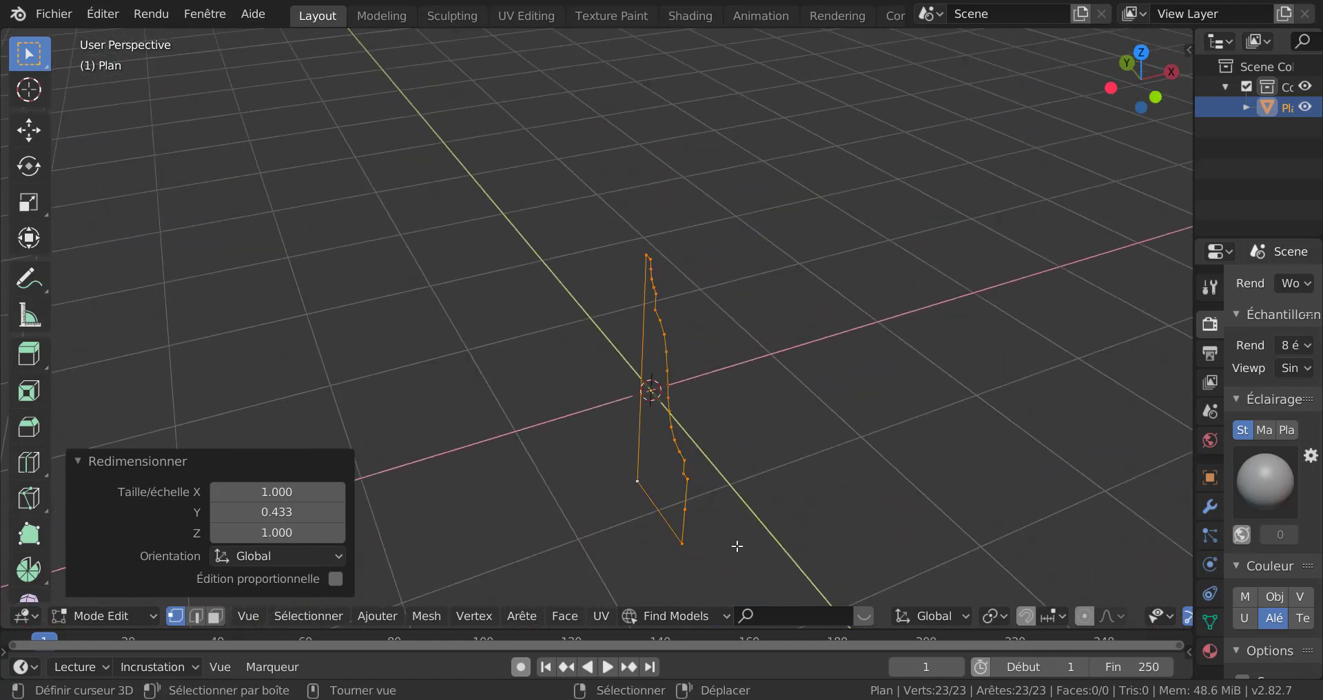
{"action": "key", "text": "r"}
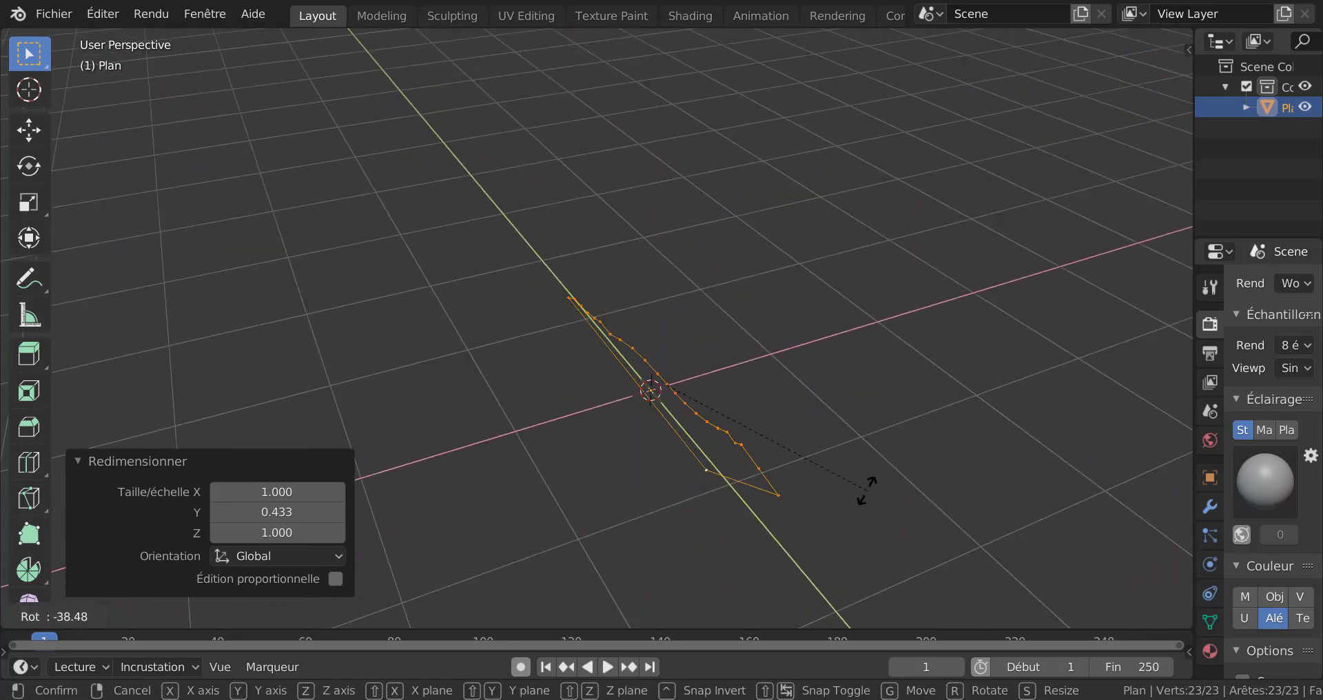
{"action": "right_click", "coordinate": [860, 512]}
{"action": "key", "text": "KP_1"}
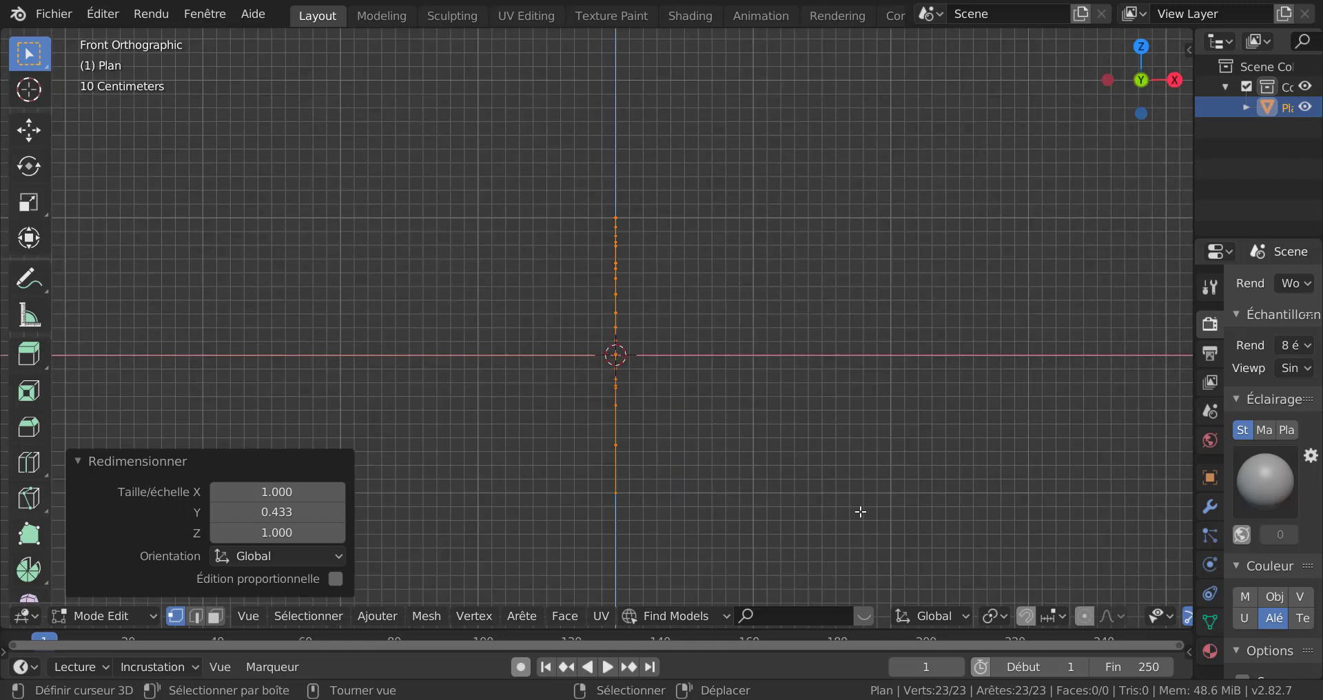
{"action": "middle_click_drag", "start_coordinate": [724, 479], "coordinate": [732, 519]}
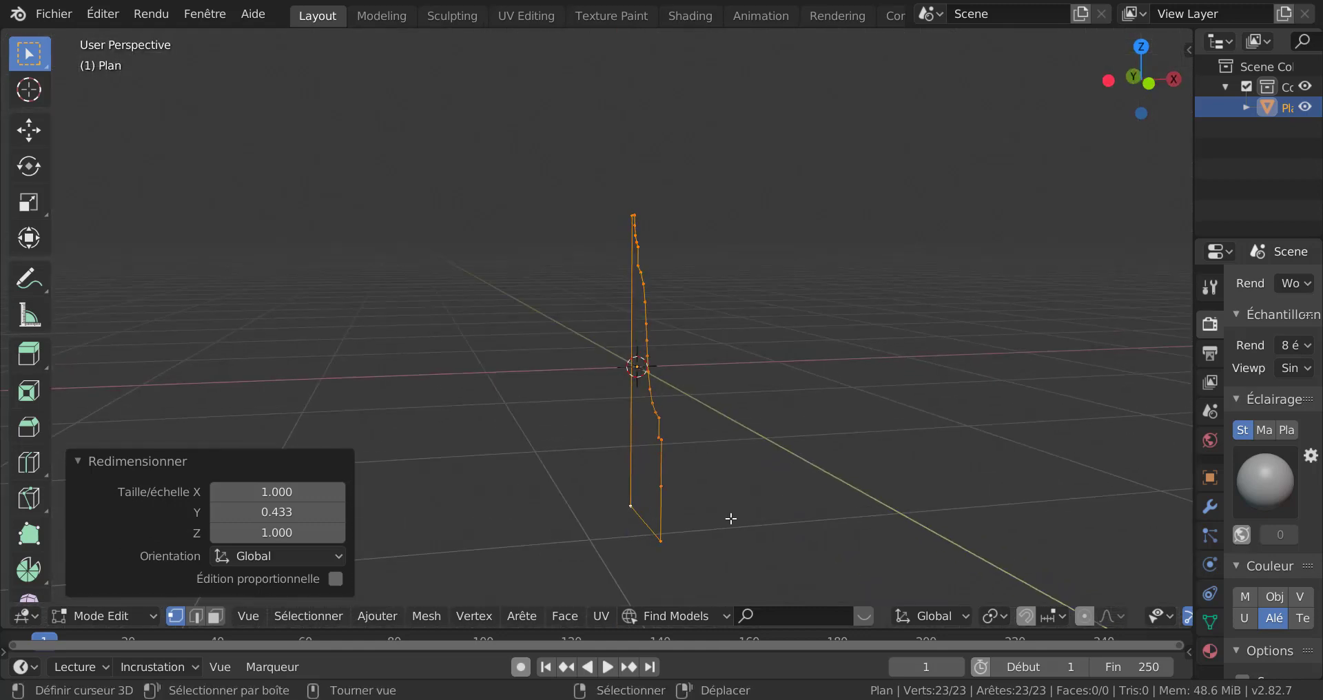
{"action": "type", "text": "ry"}
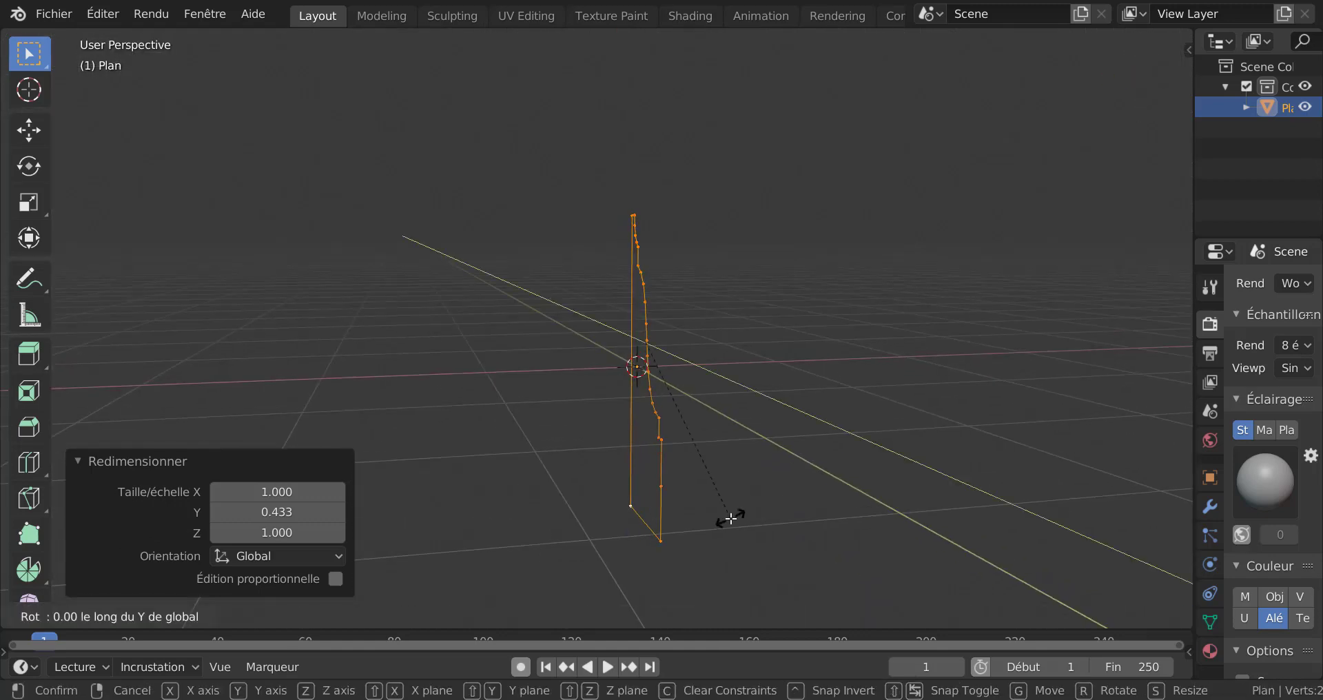
{"action": "type", "text": "180"}
{"action": "key", "text": "Return"}
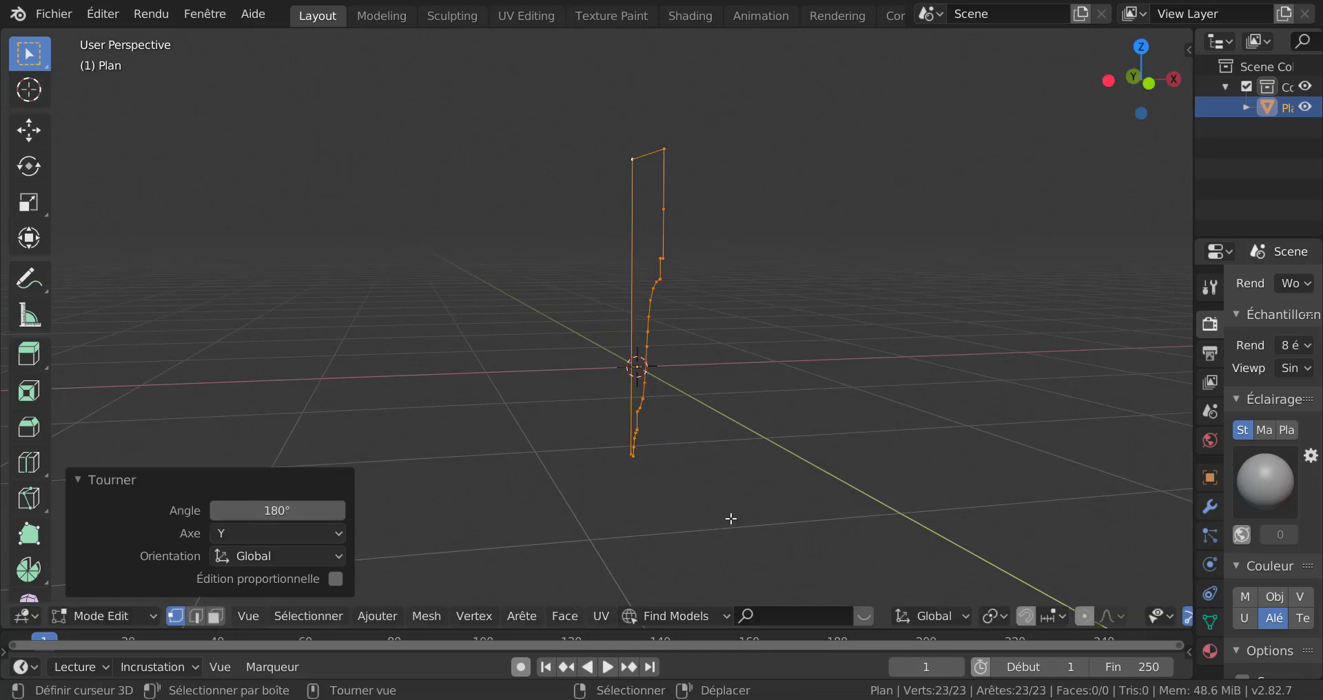
Move the profile about -6.79 m along Y, away from the 3D cursor
{"action": "middle_click_drag", "start_coordinate": [730, 520], "coordinate": [843, 454]}
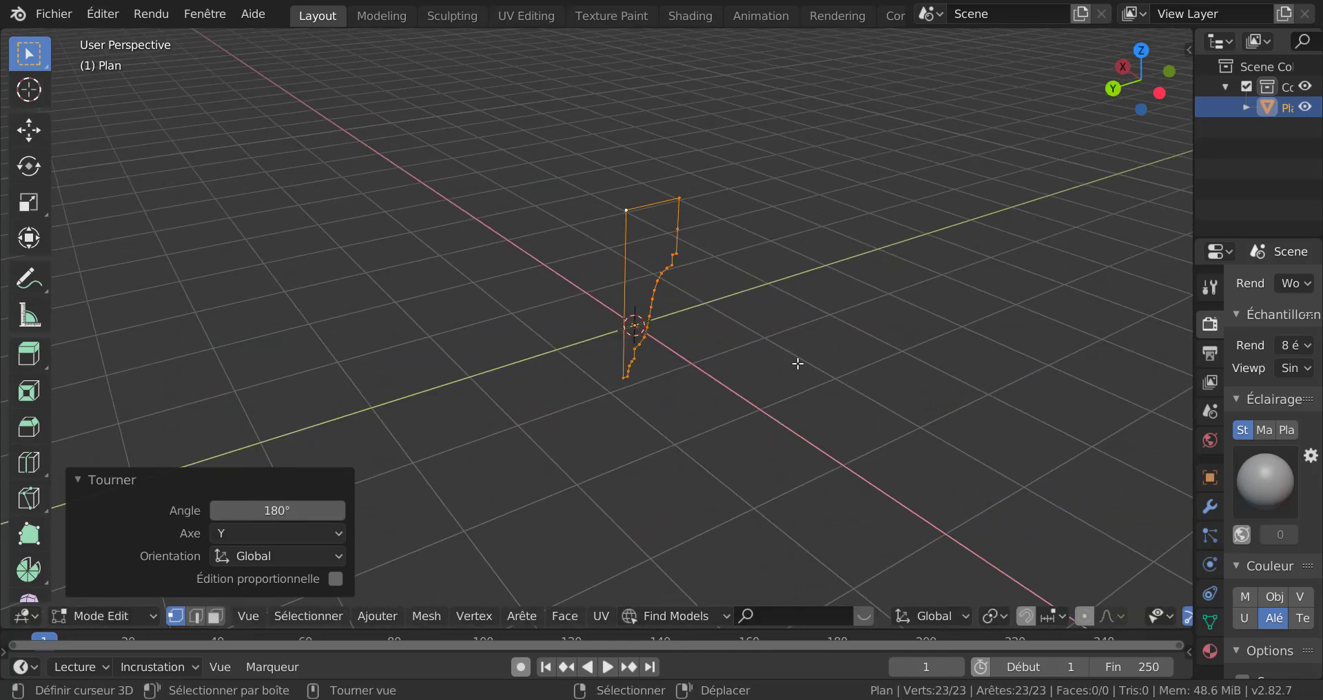
{"action": "middle_click_drag", "start_coordinate": [798, 364], "coordinate": [697, 425]}
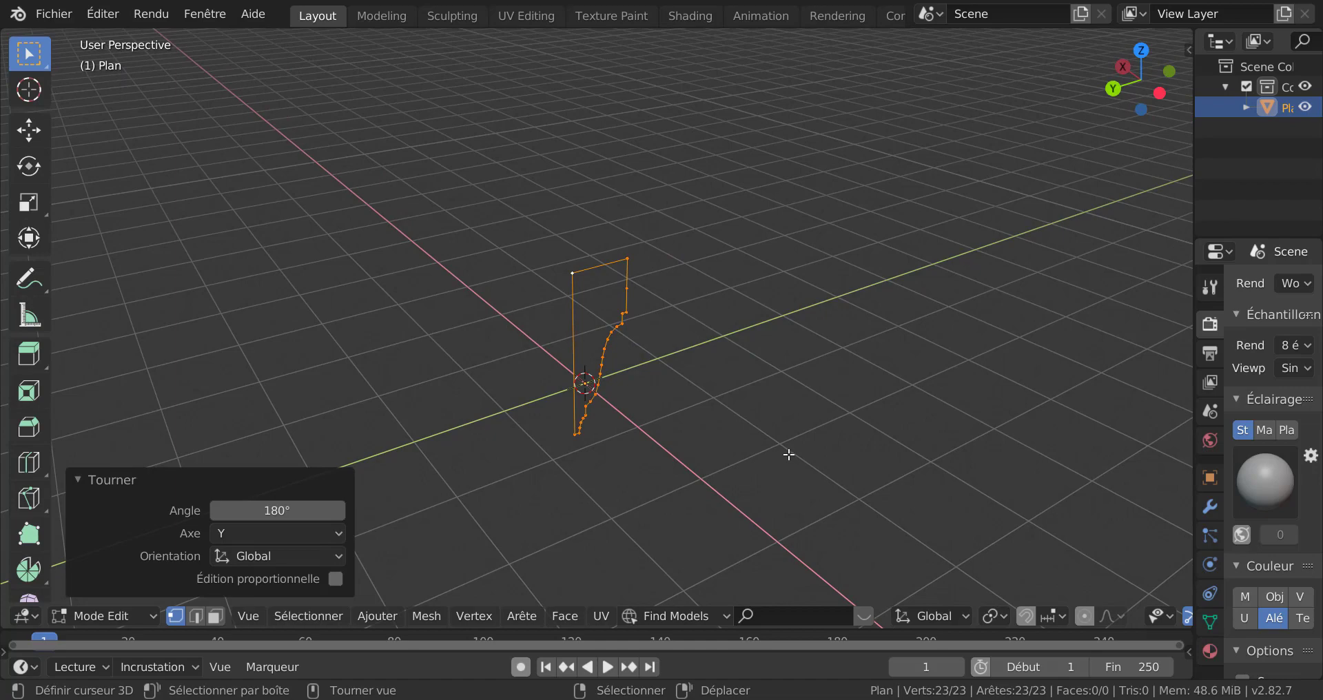
{"action": "key", "text": "g"}
{"action": "key", "text": "y"}
{"action": "key", "text": "Return"}
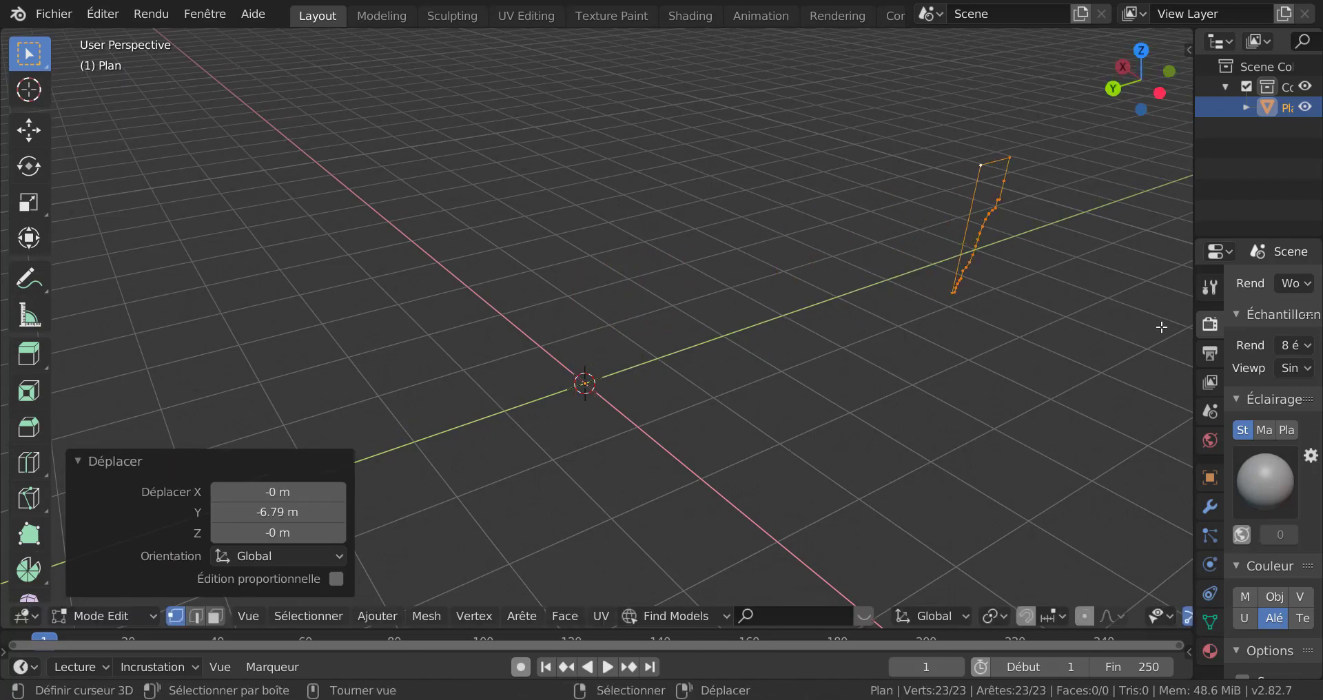
In top view, use the Spin tool to revolve the profile a full 360° around the Z axis at the 3D cursor
{"action": "middle_click_drag", "start_coordinate": [936, 393], "coordinate": [770, 414]}
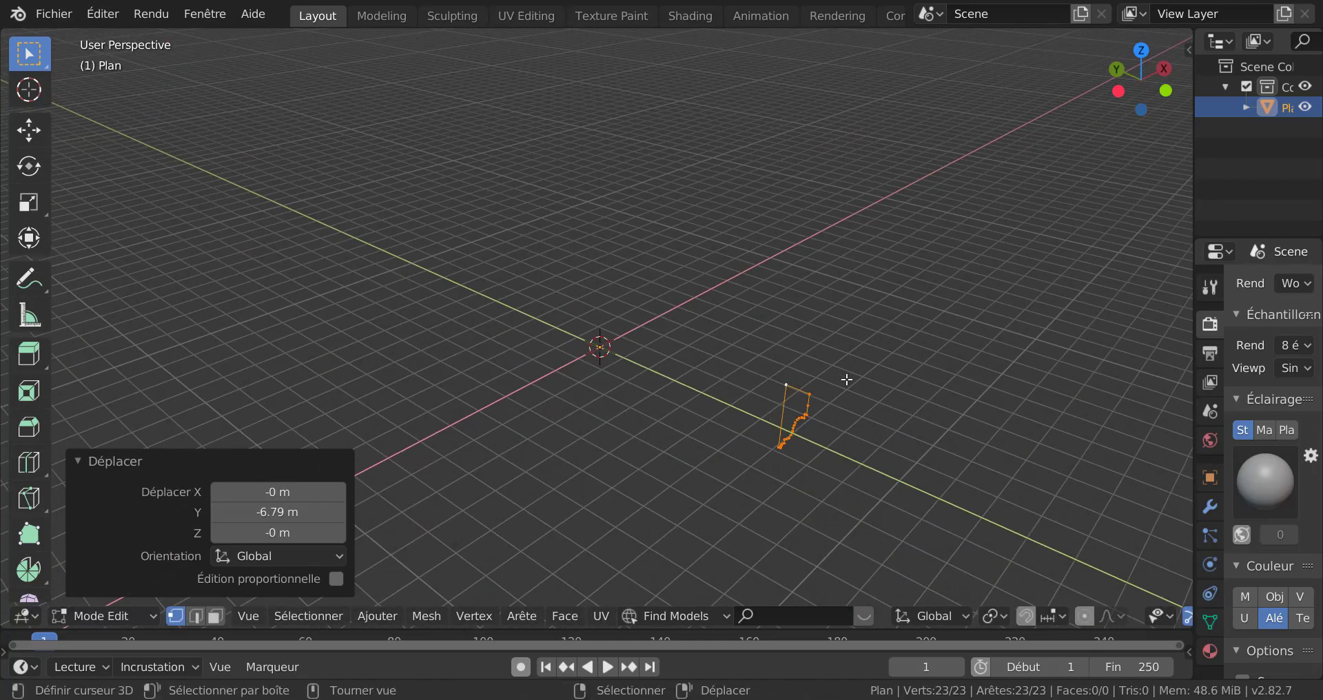
{"action": "key", "text": "KP_7"}
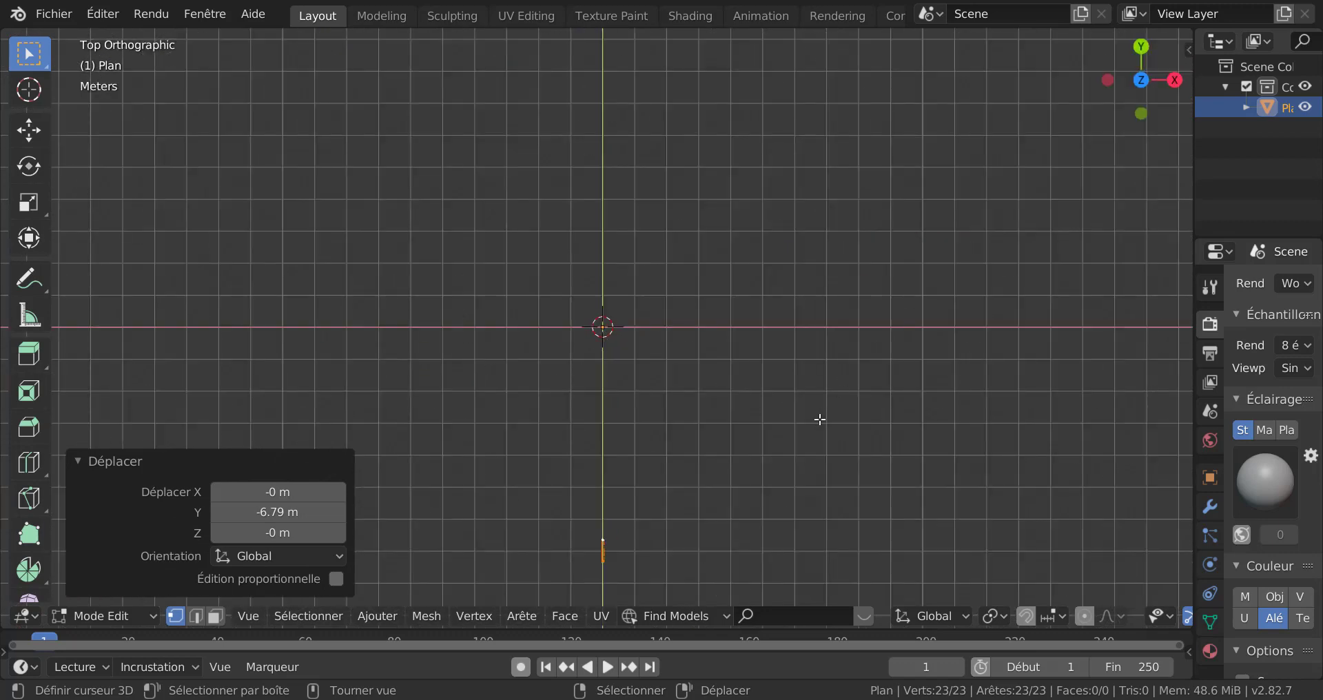
{"action": "middle_click_drag", "start_coordinate": [818, 416], "coordinate": [842, 349], "text": "shift"}
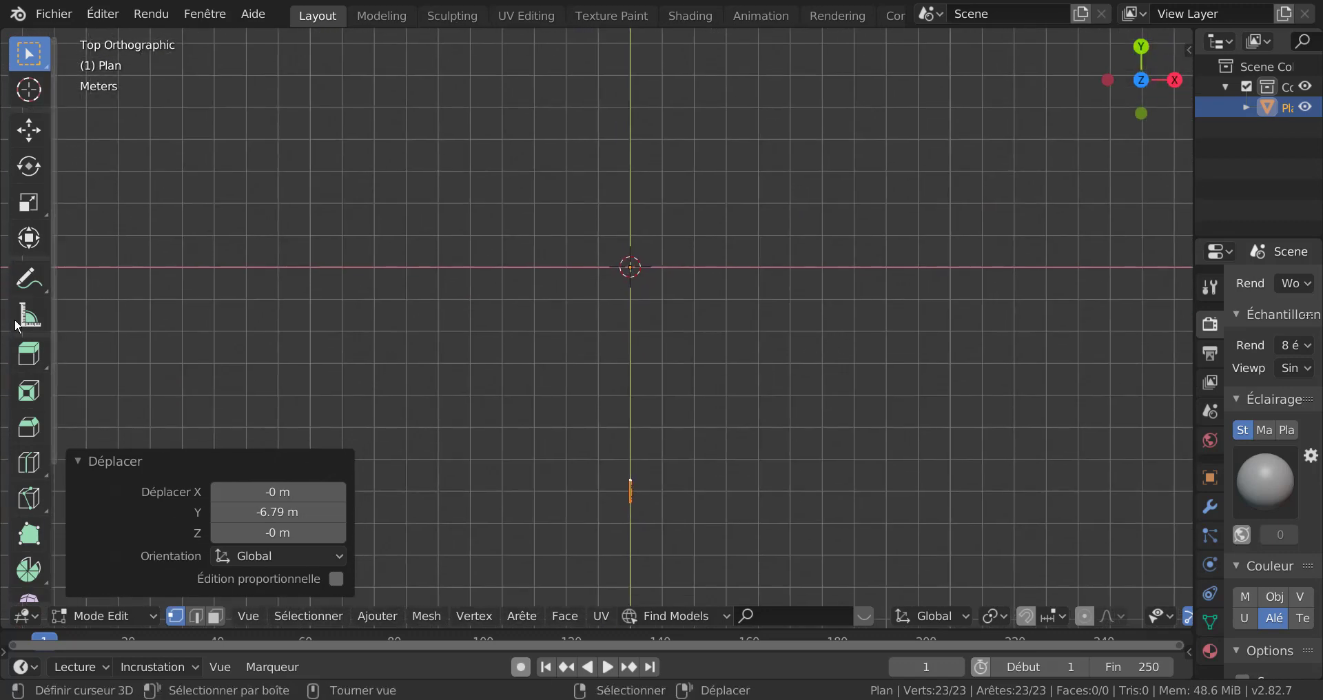
{"action": "left_click", "coordinate": [28, 571]}
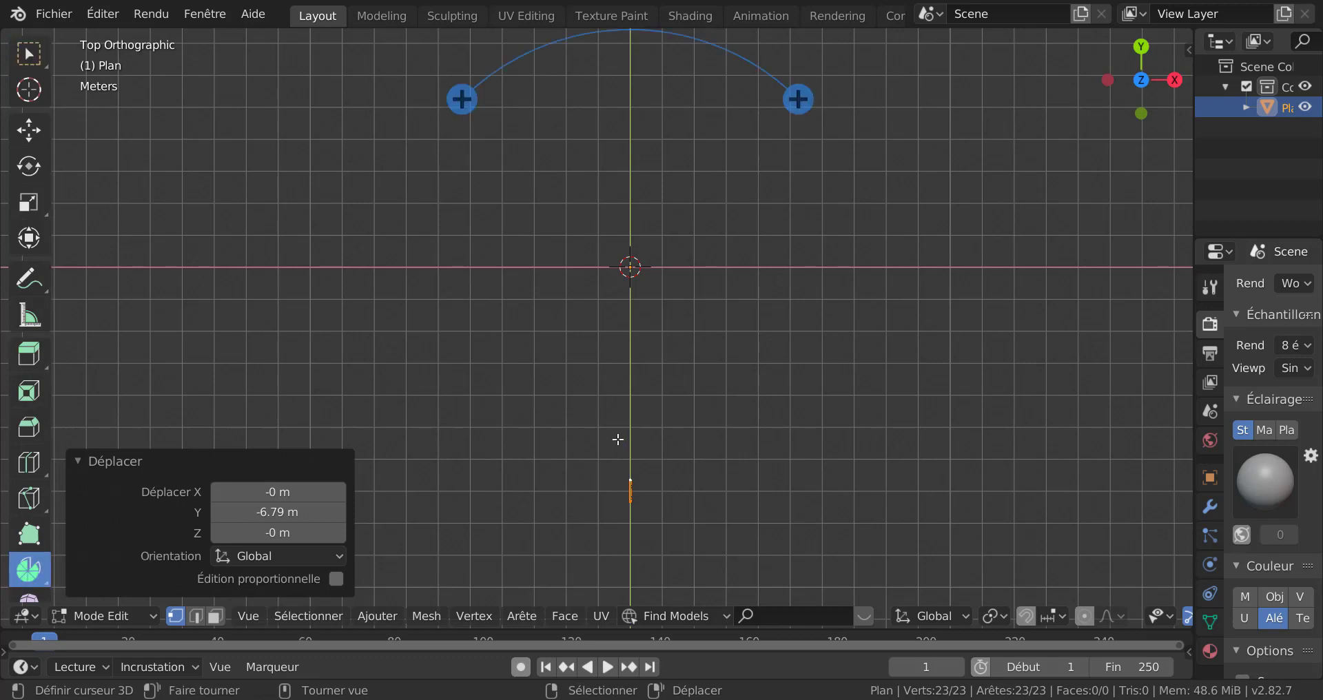
{"action": "left_click", "coordinate": [798, 99]}
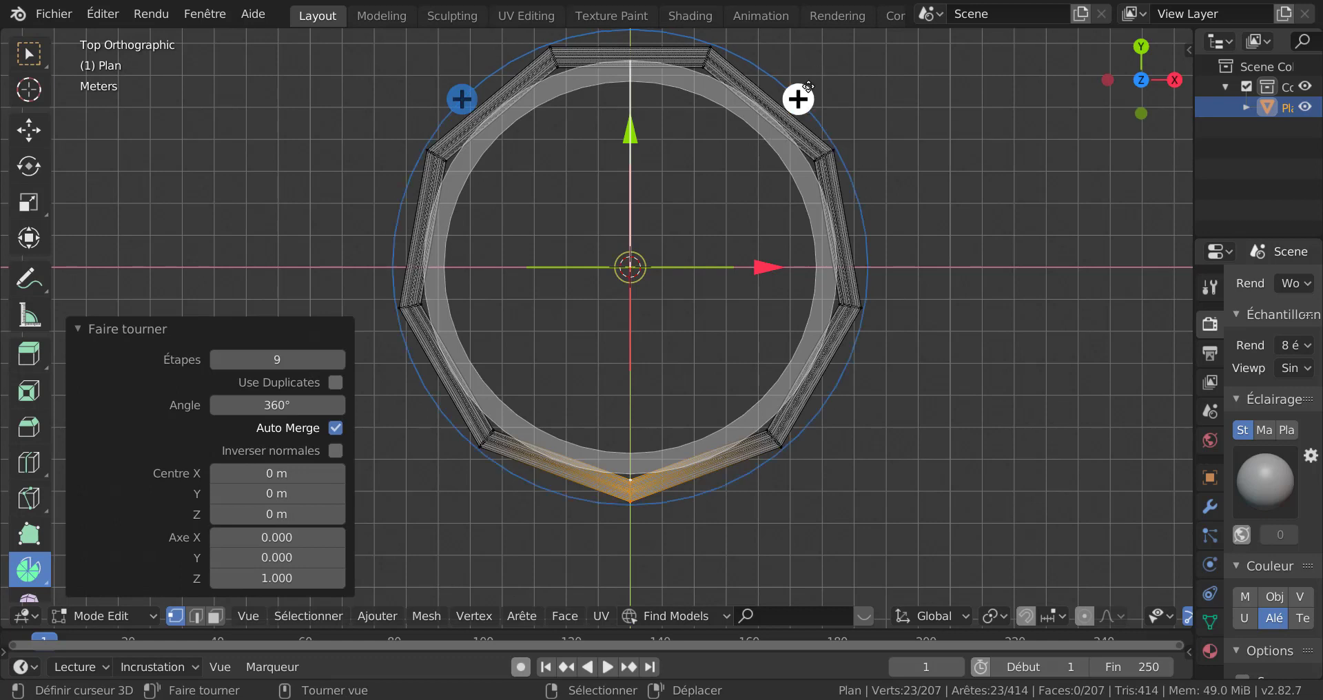
Set the spin's step count to 32 and return to object mode
{"action": "left_click", "coordinate": [292, 359]}
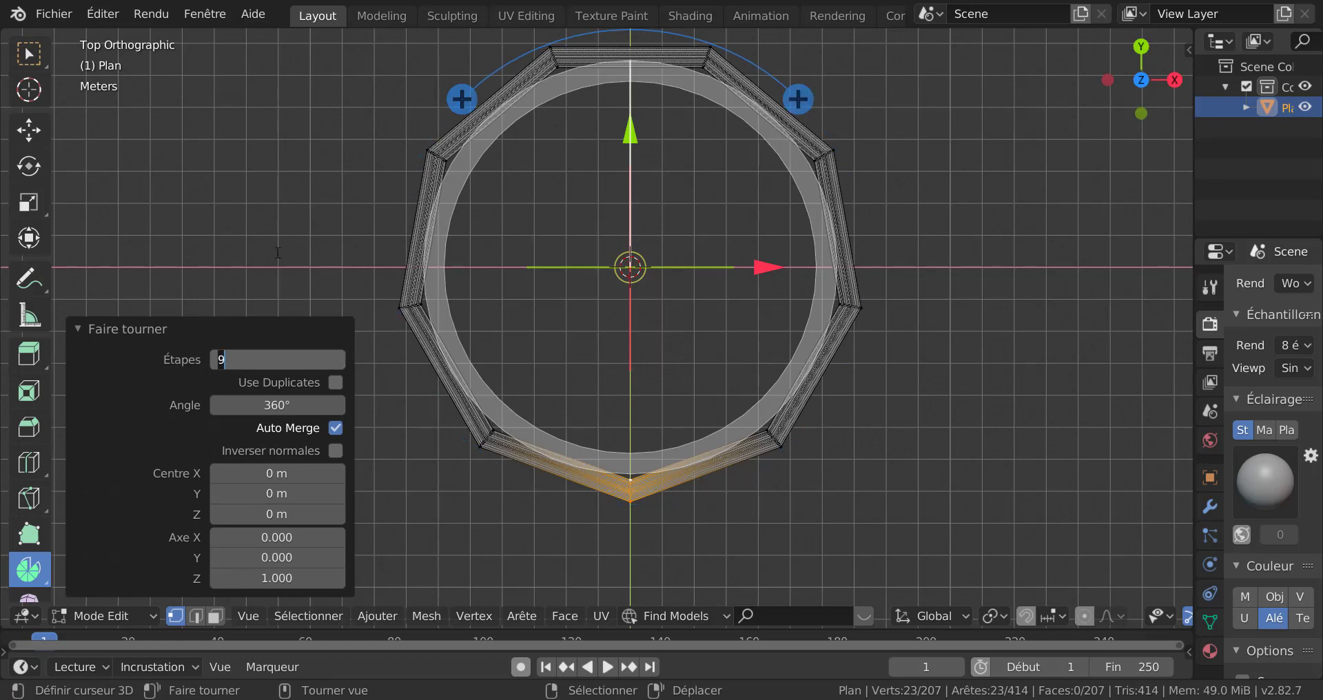
{"action": "type", "text": "32"}
{"action": "key", "text": "Return"}
{"action": "middle_click_drag", "start_coordinate": [1028, 564], "coordinate": [750, 490]}
{"action": "key", "text": "Tab"}
{"action": "key", "text": "Tab"}
{"action": "key", "text": "Tab"}
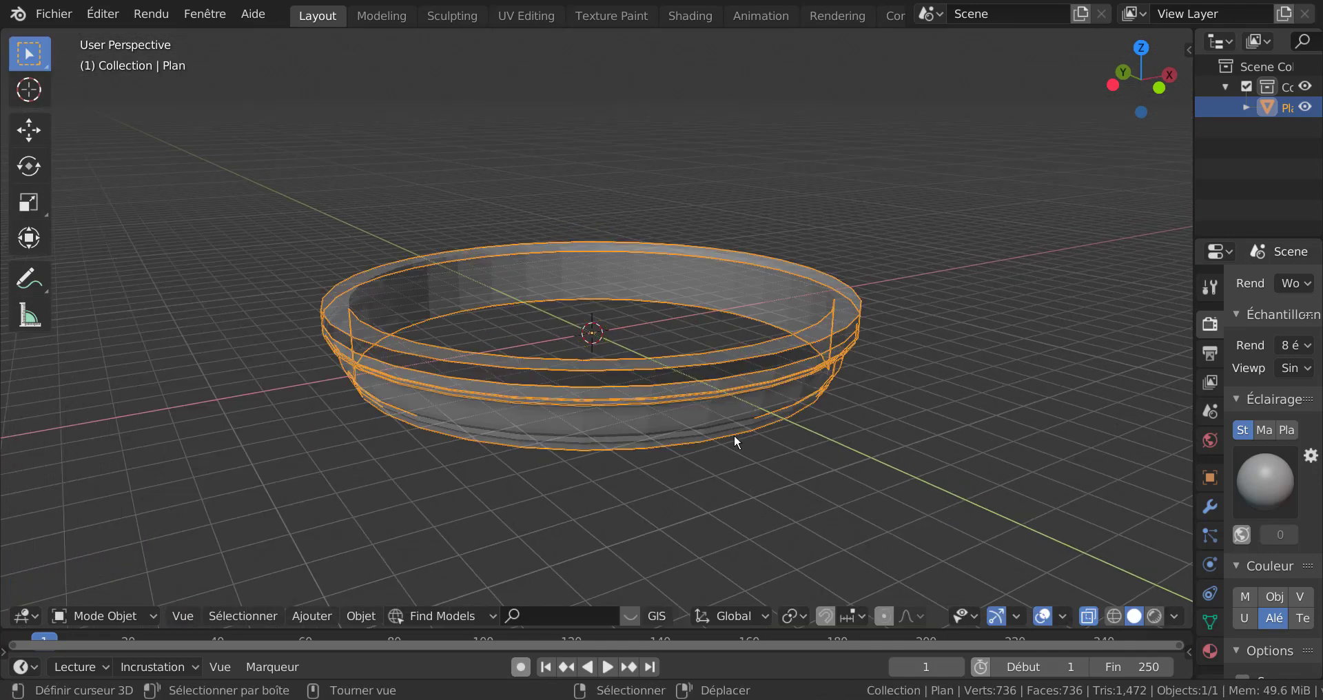
Turn off X-ray display and examine the solid moulding ring from above and from the side
{"action": "middle_click_drag", "start_coordinate": [740, 474], "coordinate": [720, 455]}
{"action": "key", "text": "alt+z"}
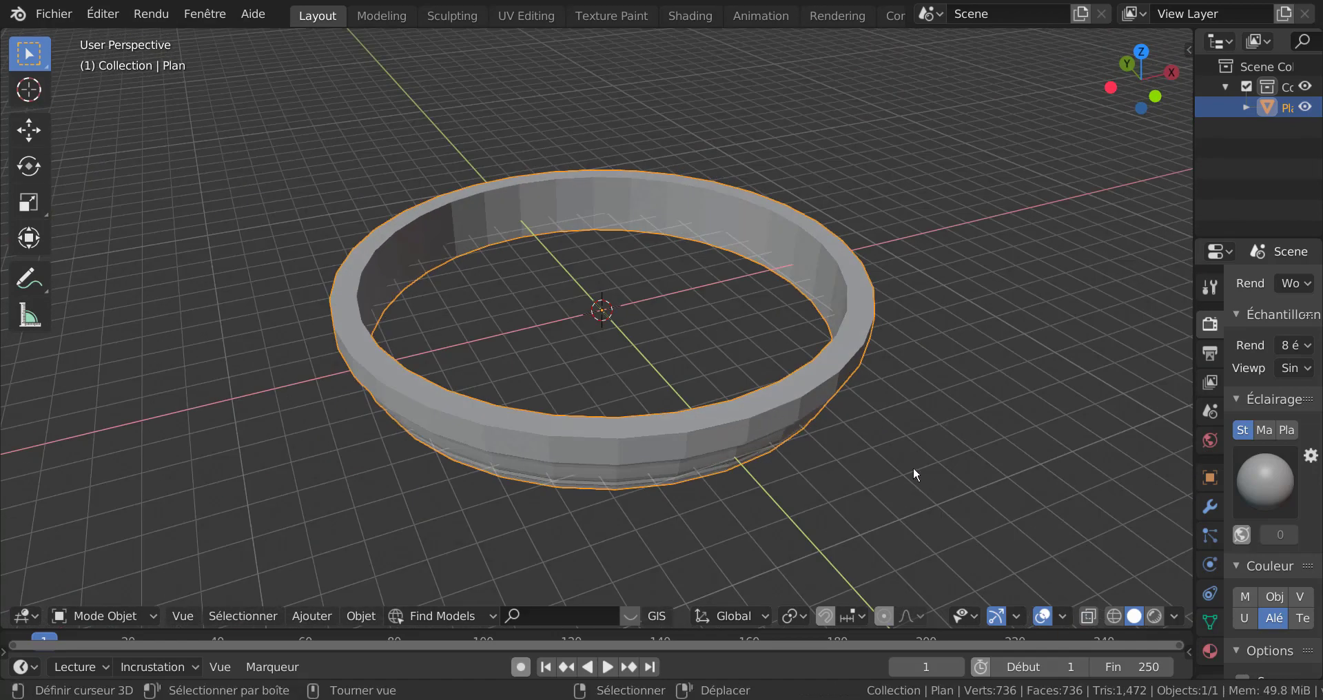
{"action": "scroll", "coordinate": [896, 469], "scroll_direction": "down", "scroll_amount": 4}
{"action": "middle_click_drag", "start_coordinate": [868, 455], "coordinate": [865, 418]}
{"action": "scroll", "coordinate": [717, 475], "scroll_direction": "up", "scroll_amount": 5}
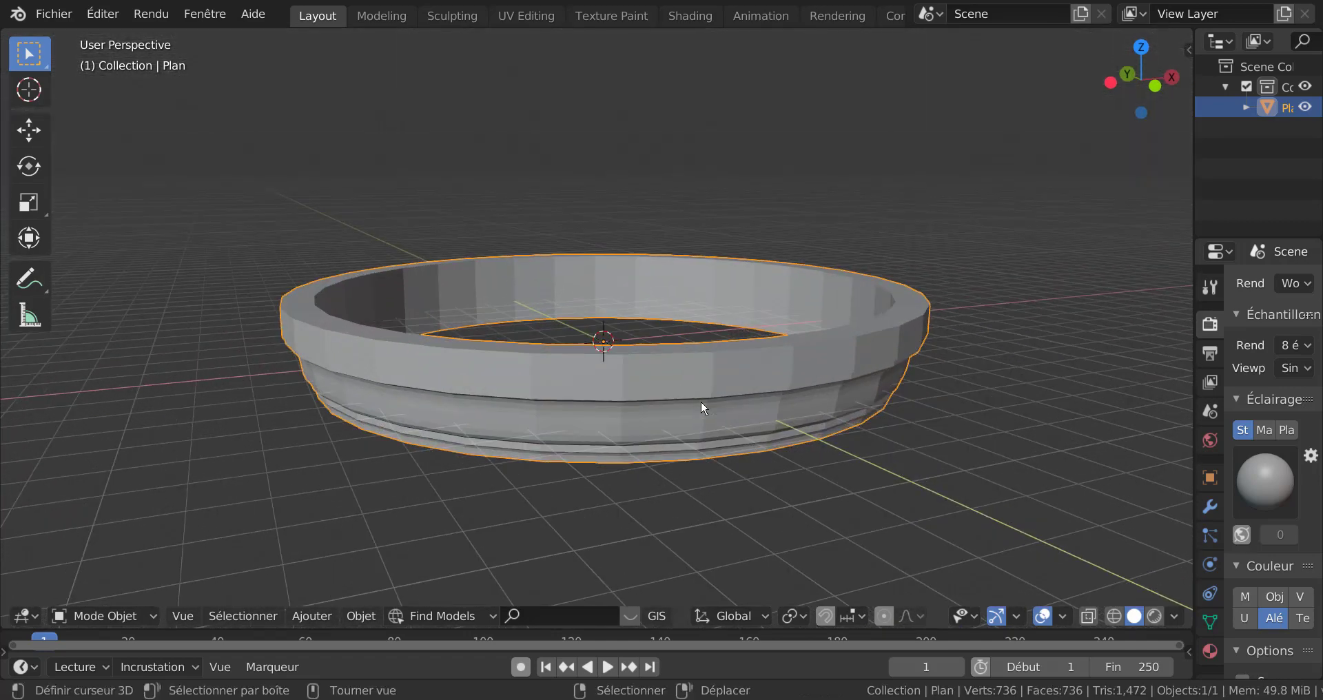
{"action": "middle_click_drag", "start_coordinate": [946, 433], "coordinate": [866, 457]}
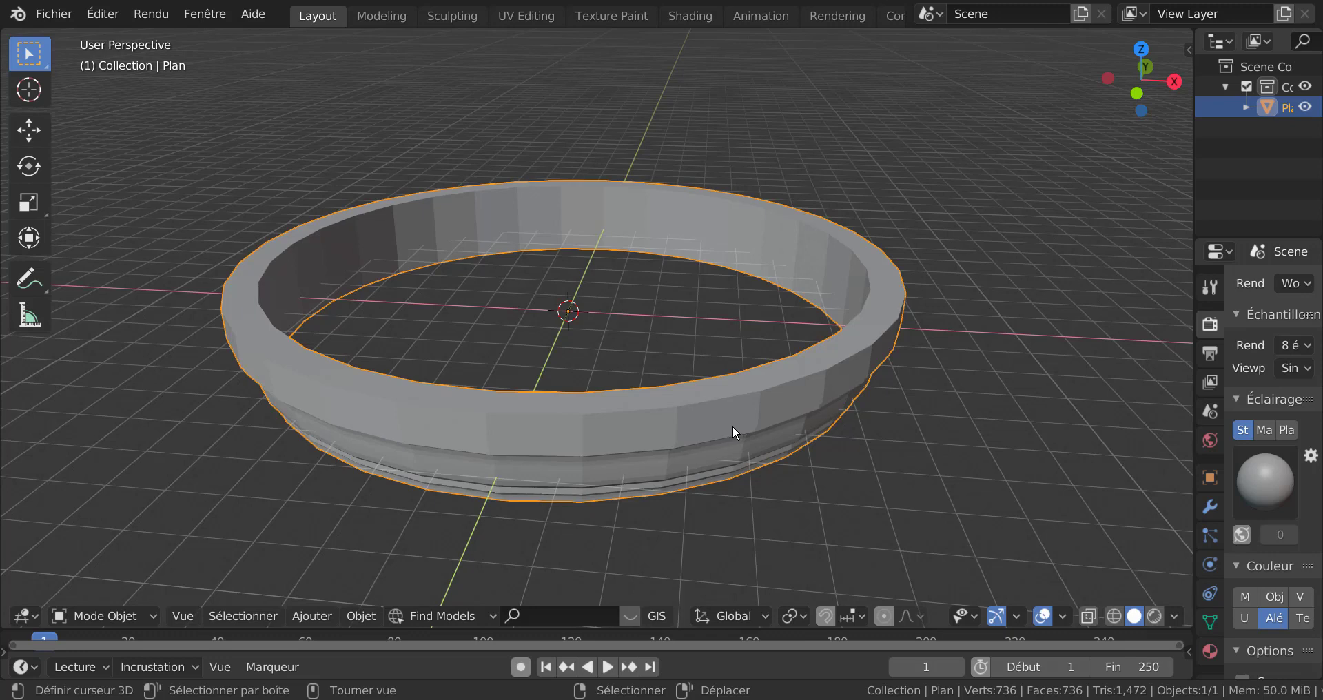
In top view, add a cube mesh at the 3D cursor and scale it uniformly to about 0.546
{"action": "key", "text": "KP_7"}
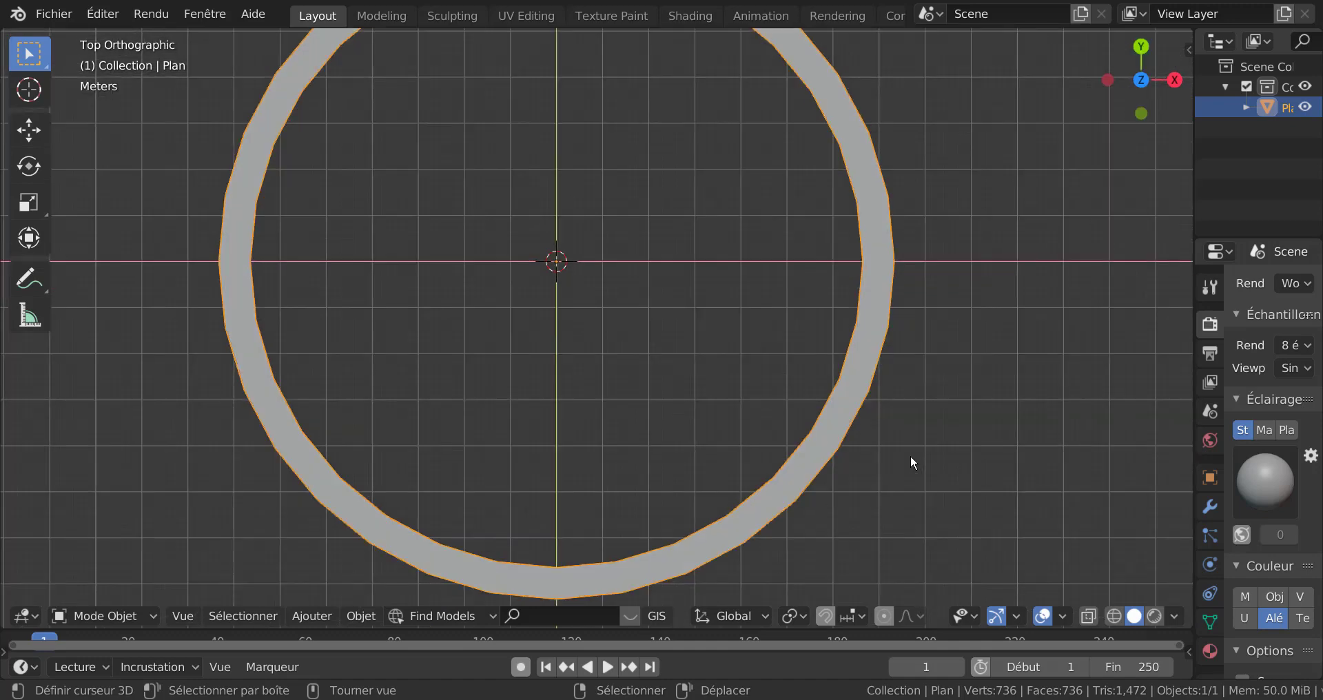
{"action": "scroll", "coordinate": [912, 454], "scroll_direction": "down", "scroll_amount": 2}
{"action": "left_click", "coordinate": [312, 616]}
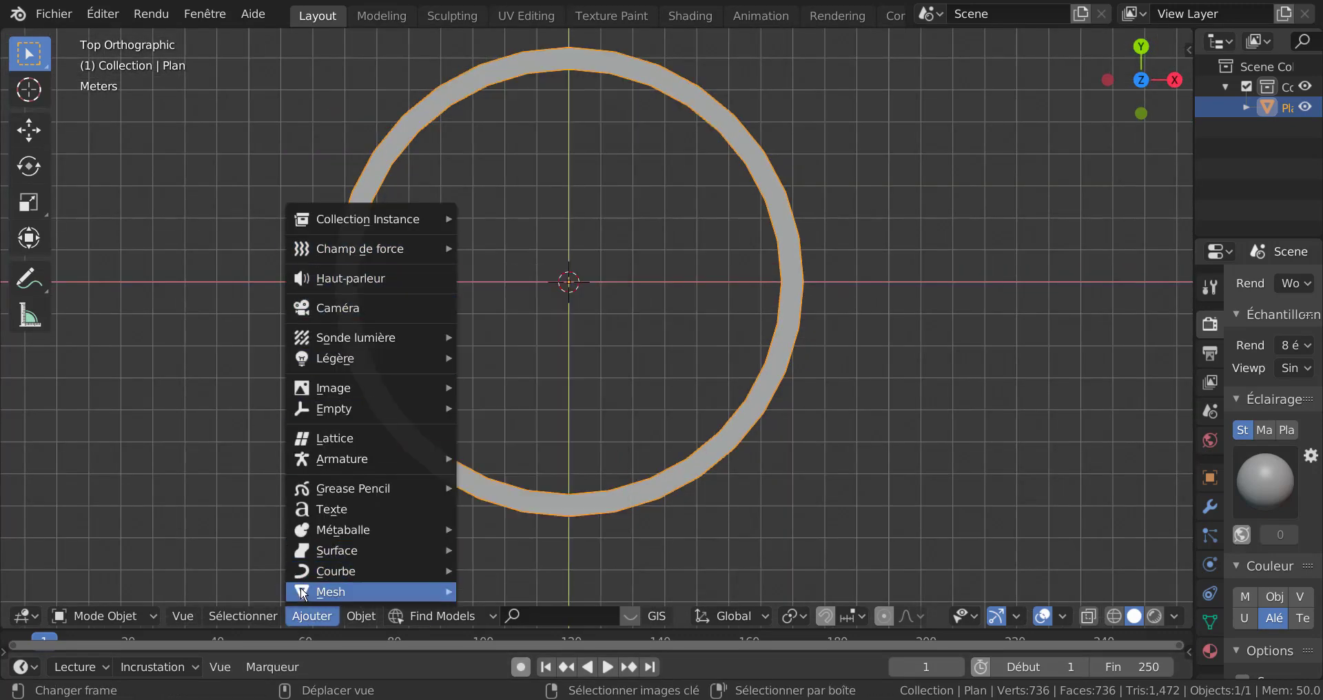
{"action": "mouse_move", "coordinate": [303, 595]}
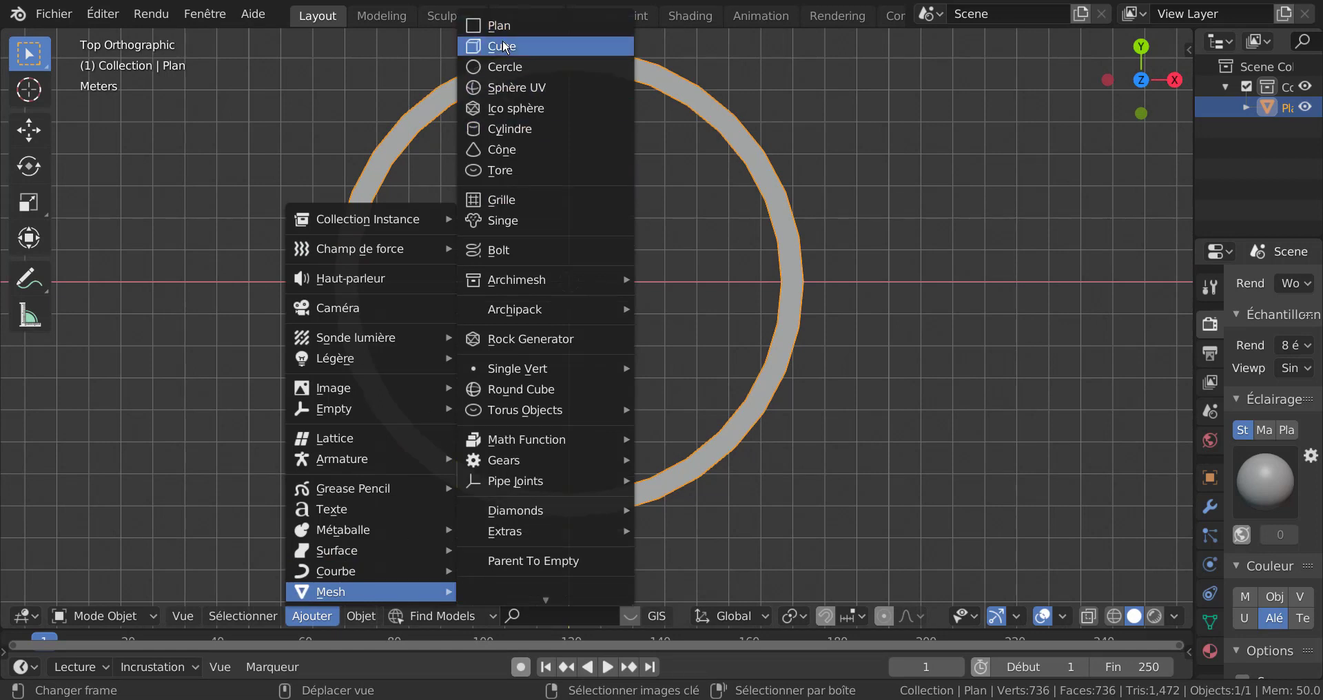
{"action": "left_click", "coordinate": [506, 46]}
{"action": "key", "text": "s"}
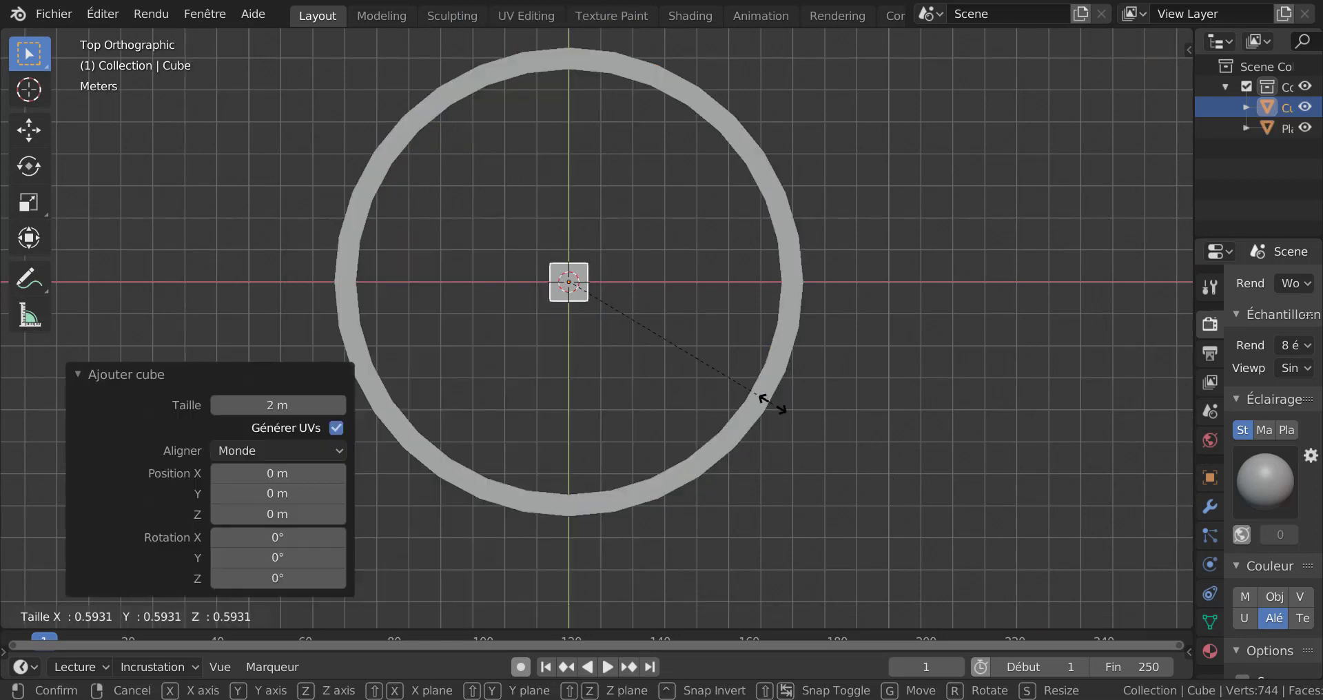
{"action": "left_click", "coordinate": [756, 393]}
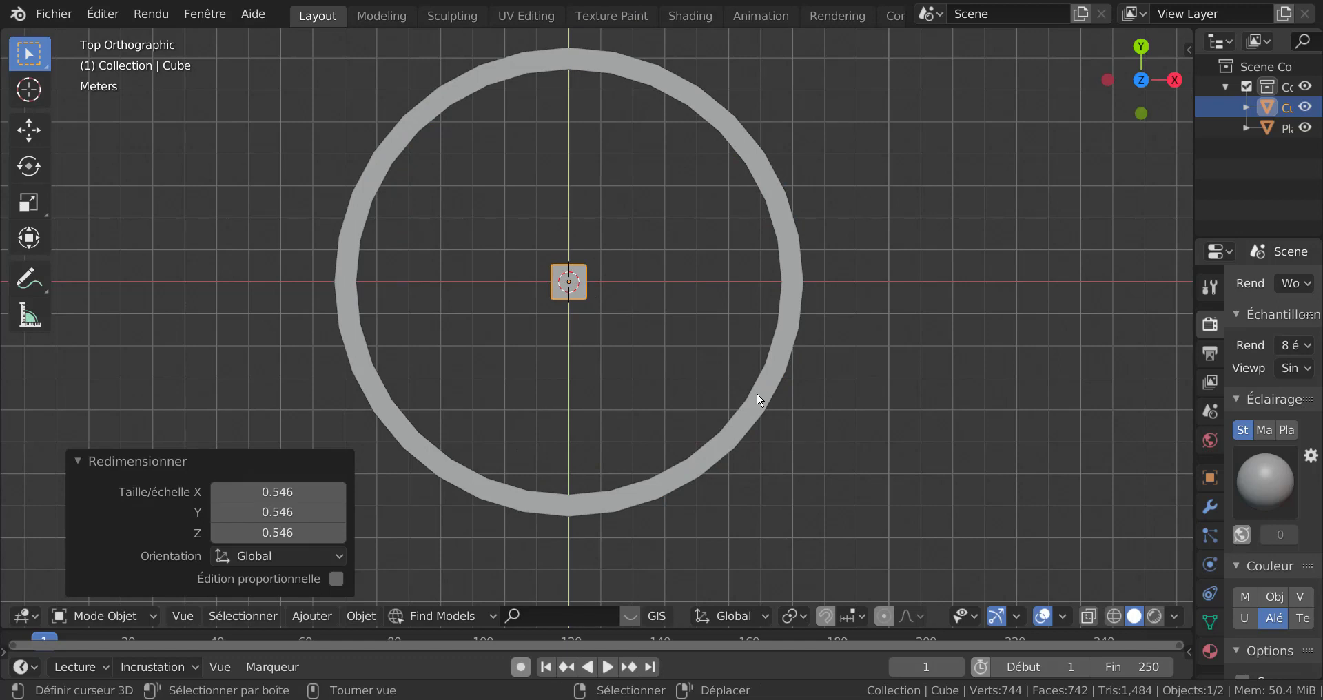
Stretch the cube along Y by a factor of about 3.065 to form an elongated block
{"action": "key", "text": "s"}
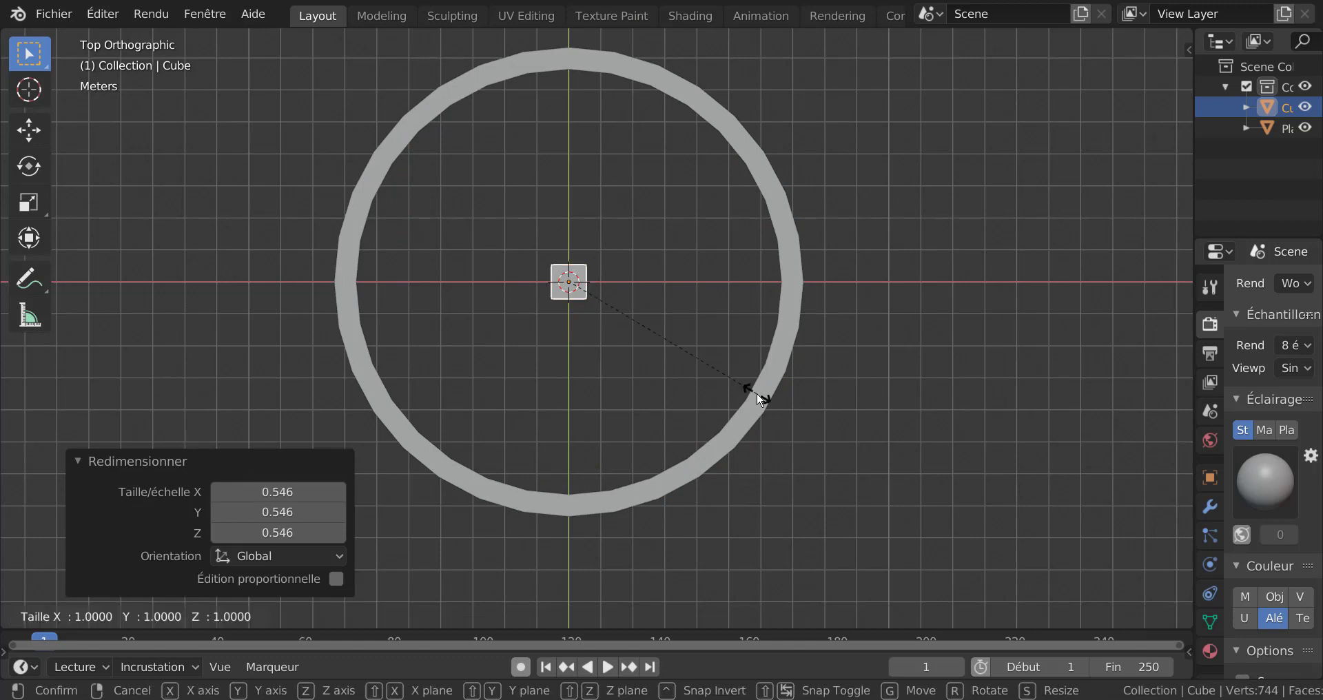
{"action": "key", "text": "y"}
{"action": "left_click", "coordinate": [805, 405]}
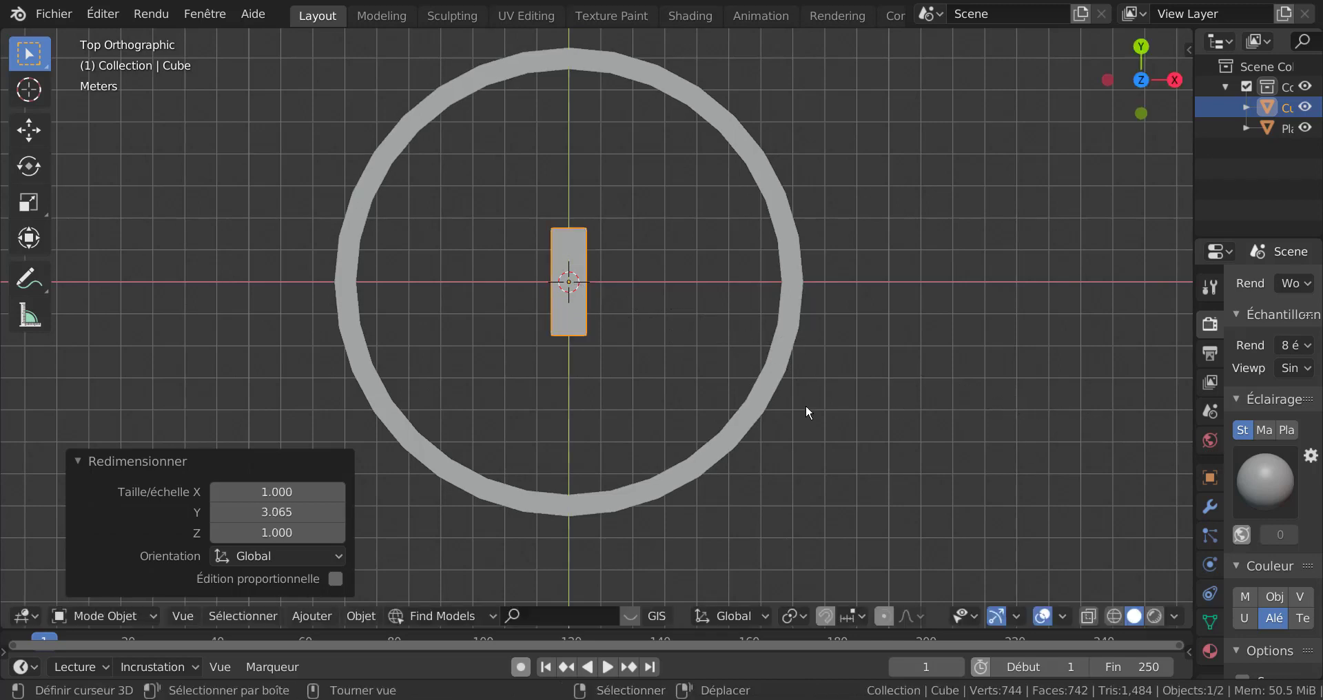
Move the block about -6.78 m along Y in total so it straddles the wall of the moulding ring
{"action": "key", "text": "g"}
{"action": "key", "text": "y"}
{"action": "left_click", "coordinate": [830, 592]}
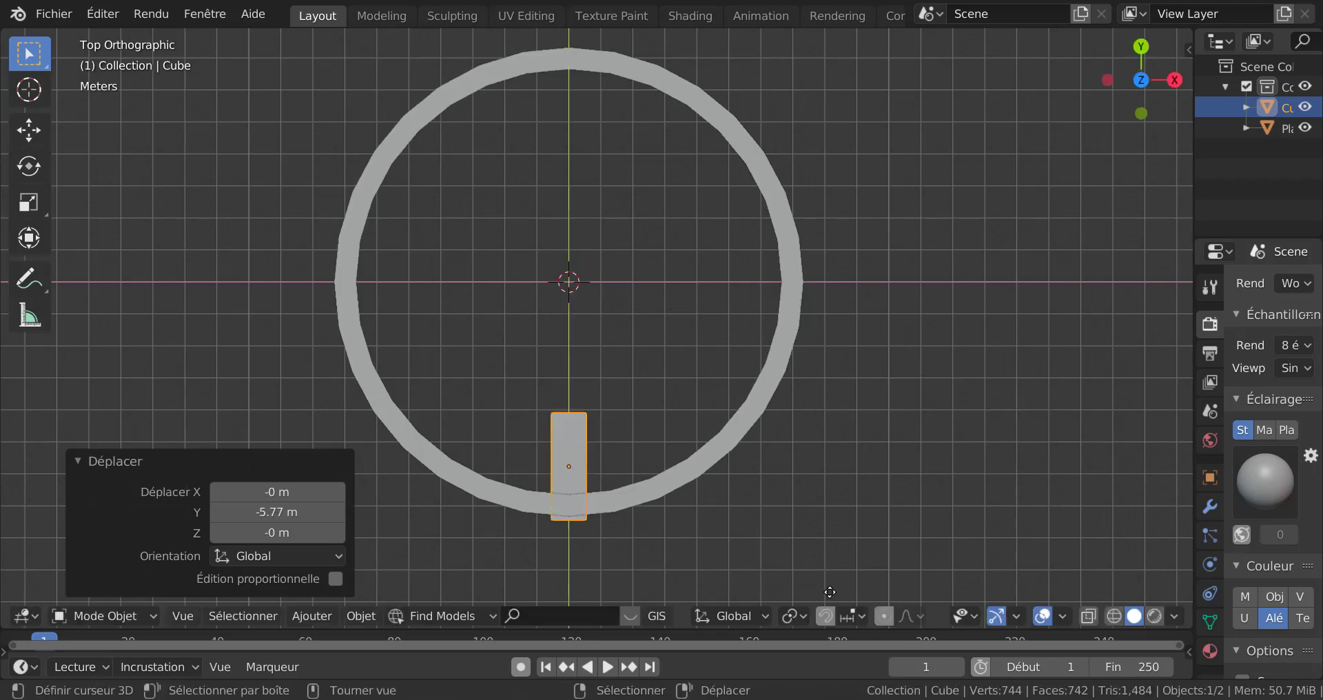
{"action": "key", "text": "g"}
{"action": "key", "text": "y"}
{"action": "left_click", "coordinate": [854, 551]}
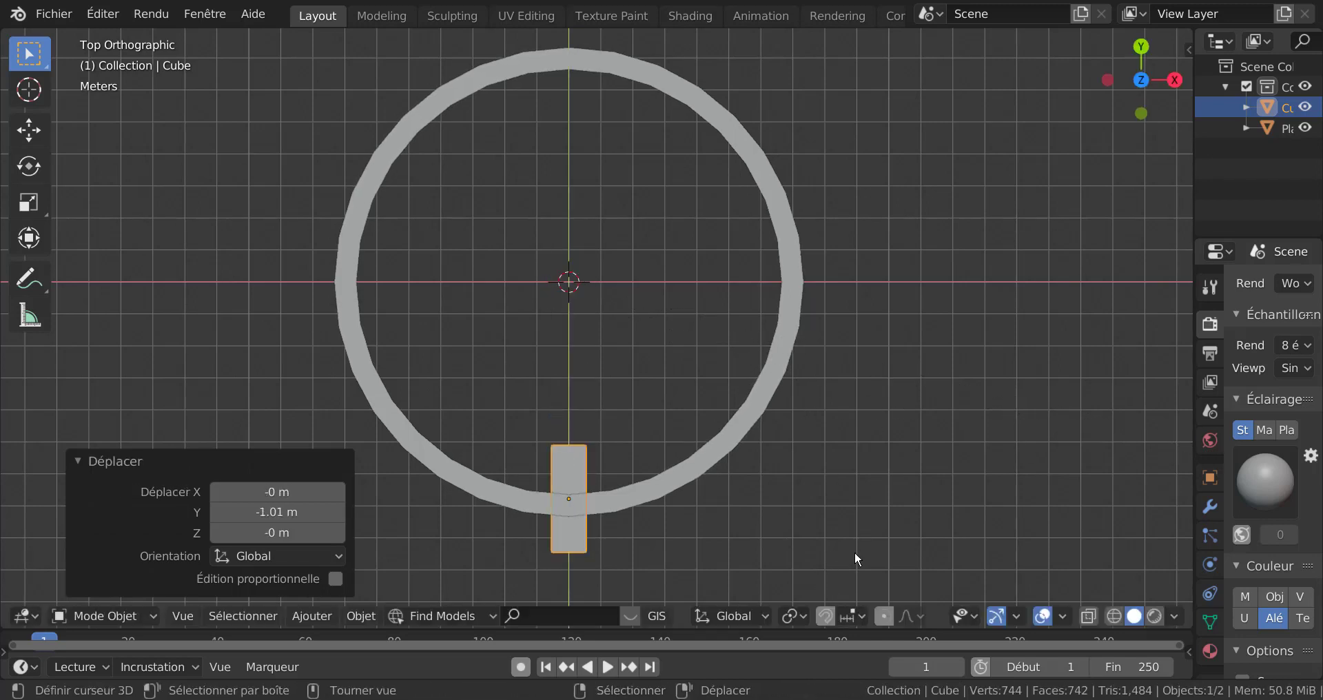
Scale the block along Z by about 2.353 and raise it about 0.677 m along Z
{"action": "middle_click_drag", "start_coordinate": [854, 551], "coordinate": [684, 442]}
{"action": "key", "text": "s"}
{"action": "key", "text": "z"}
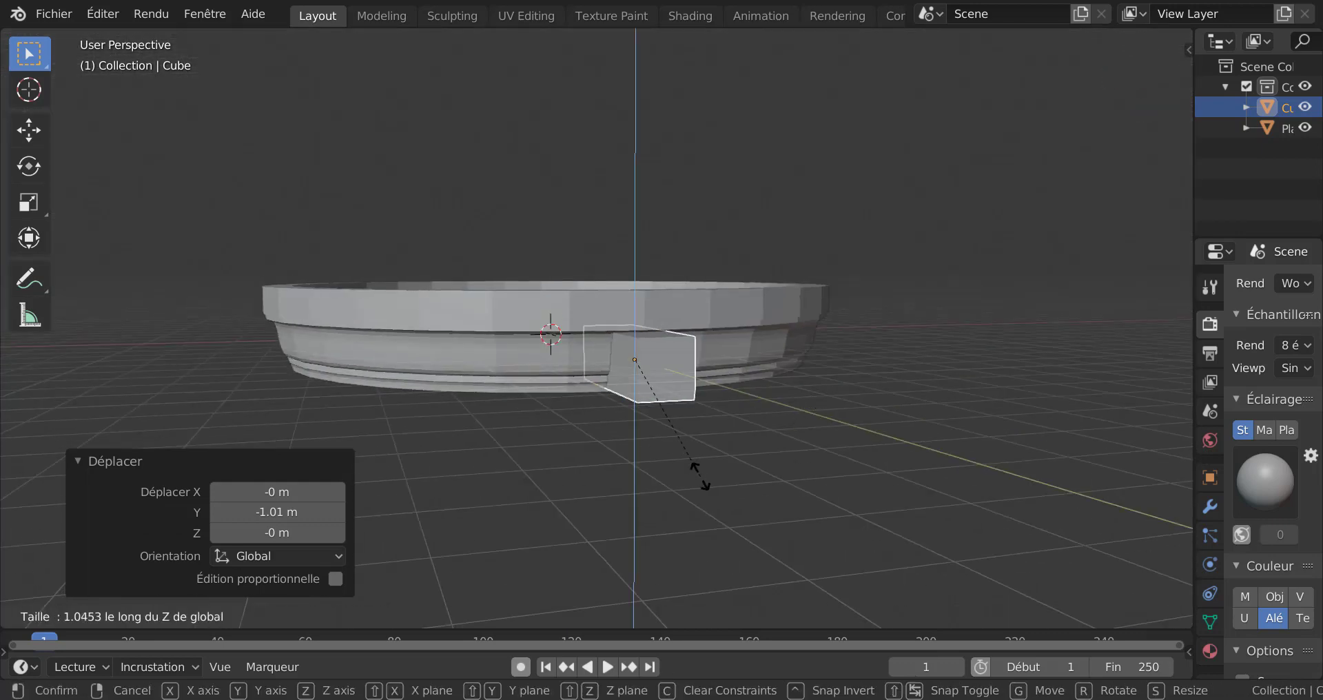
{"action": "left_click", "coordinate": [892, 518]}
{"action": "key", "text": "g"}
{"action": "key", "text": "z"}
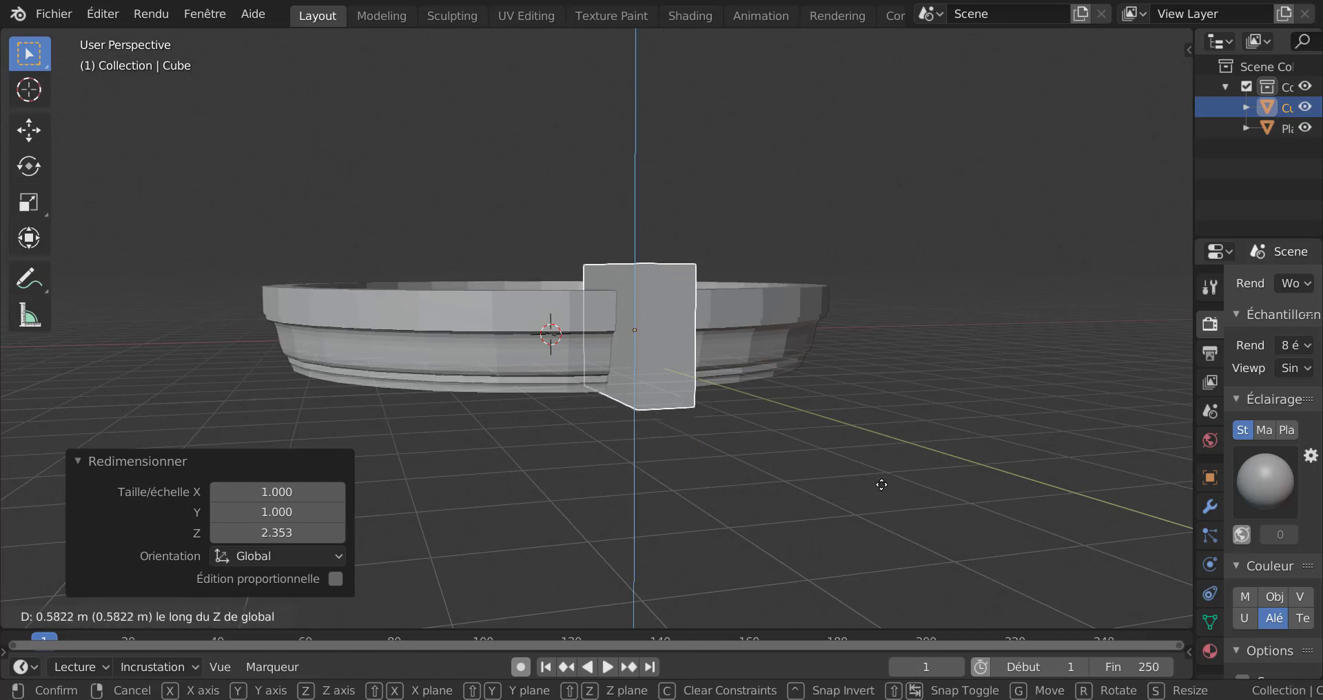
{"action": "left_click", "coordinate": [882, 482]}
Scale the block by a further 1.182 along Z so it extends above and below the ring
{"action": "key", "text": "s"}
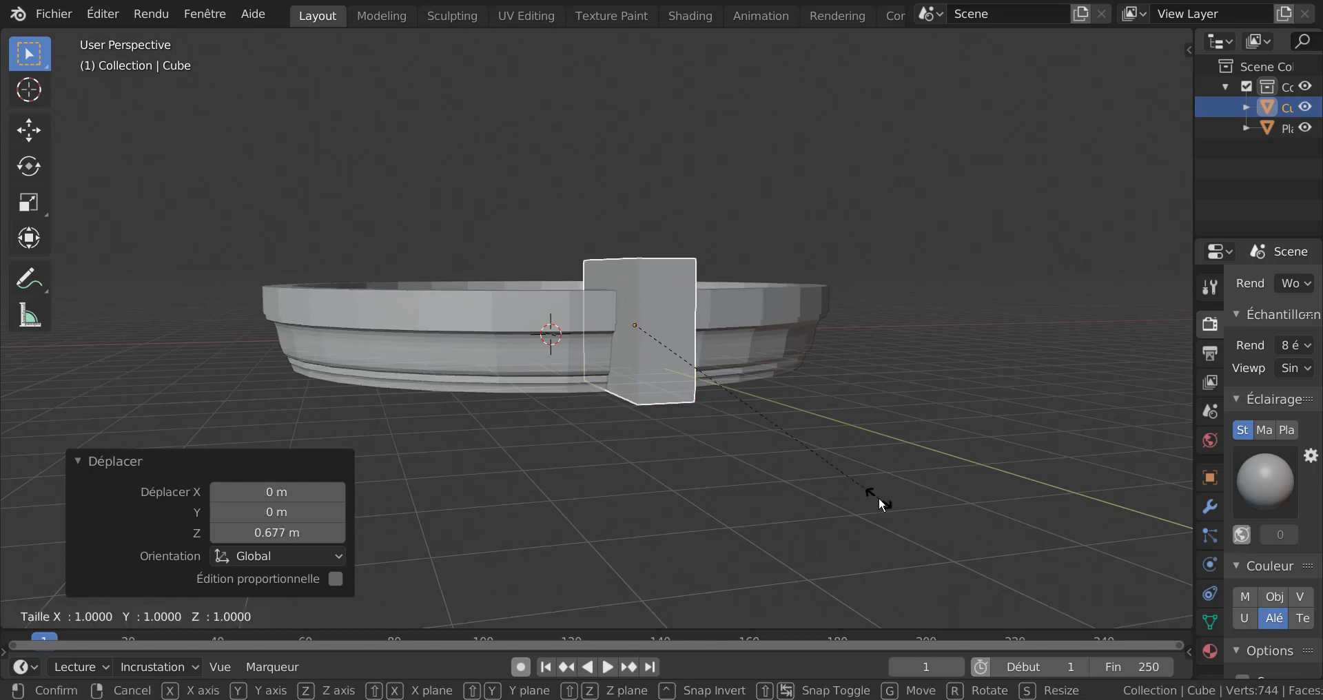
{"action": "key", "text": "z"}
{"action": "left_click", "coordinate": [924, 530]}
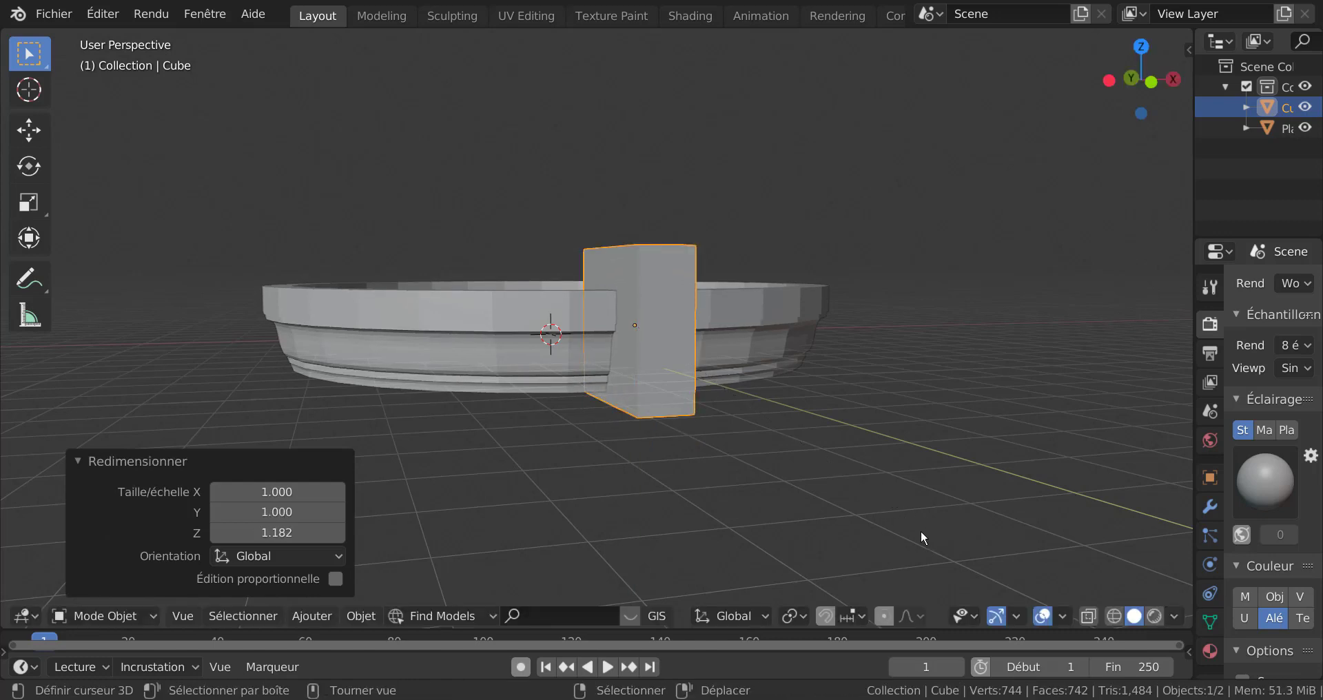
{"action": "key", "text": "KP_1"}
{"action": "scroll", "coordinate": [544, 303], "scroll_direction": "up", "scroll_amount": 3}
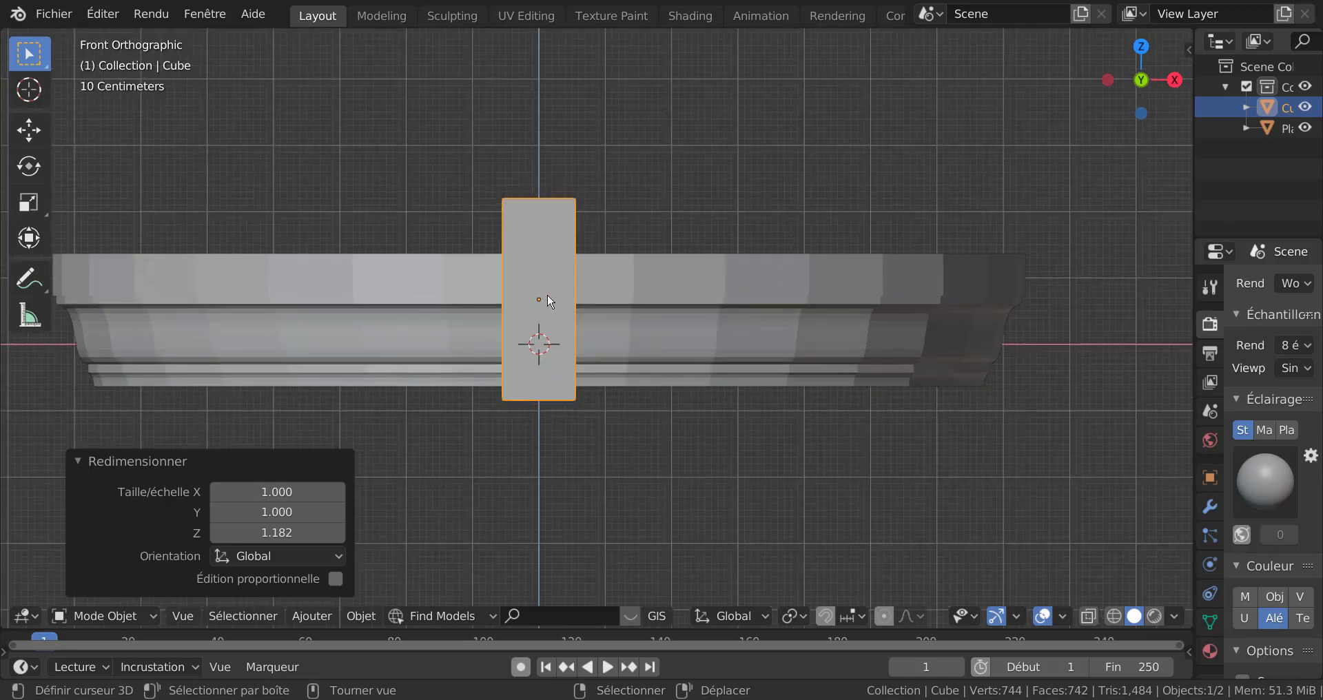
{"action": "scroll", "coordinate": [577, 471], "scroll_direction": "down", "scroll_amount": 2}
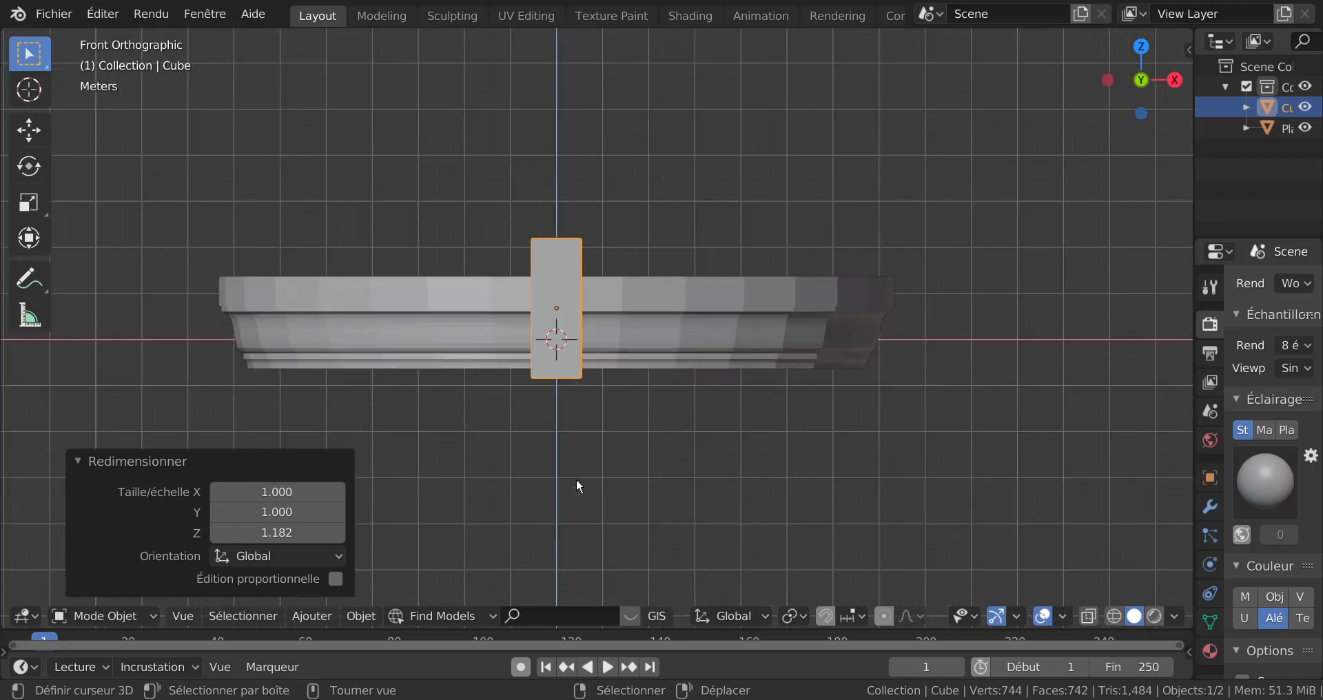
{"action": "middle_click_drag", "start_coordinate": [577, 480], "coordinate": [632, 429]}
In edit mode and top view, spin the whole block a full 360° around the 3D cursor
{"action": "key", "text": "KP_7"}
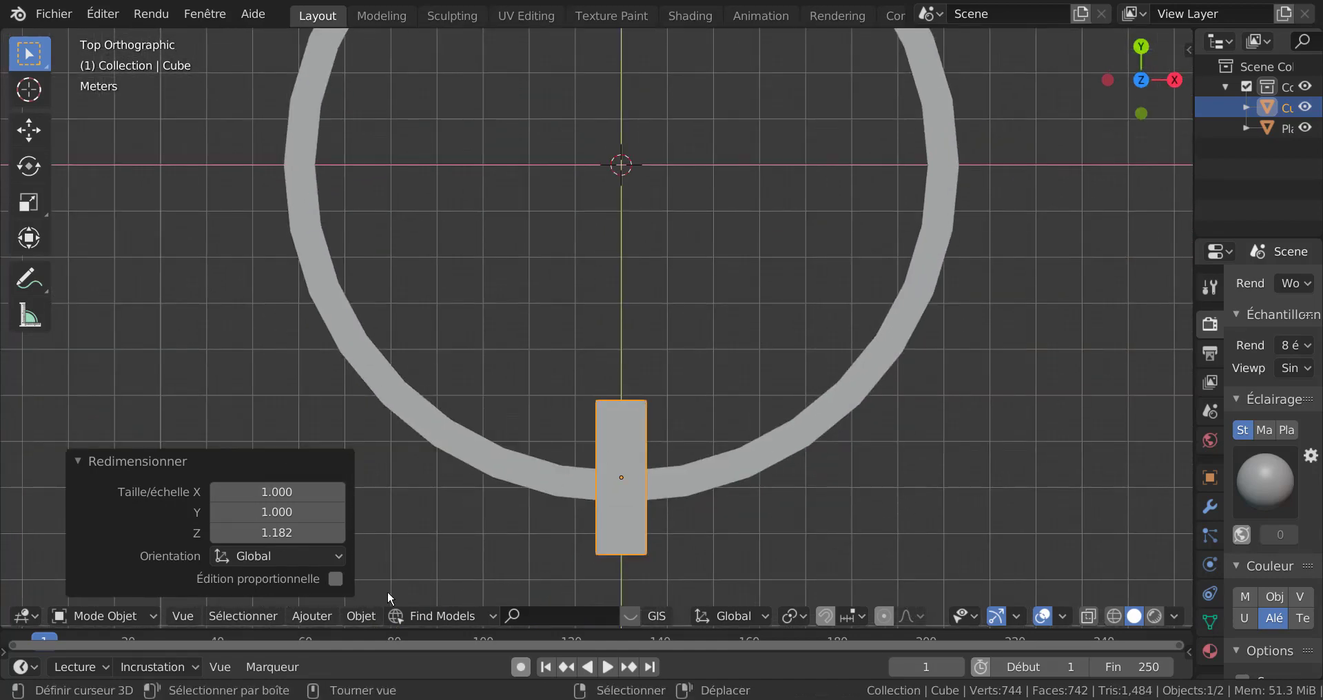
{"action": "scroll", "coordinate": [627, 369], "scroll_direction": "down", "scroll_amount": 2}
{"action": "middle_click_drag", "start_coordinate": [627, 369], "coordinate": [648, 415], "text": "shift"}
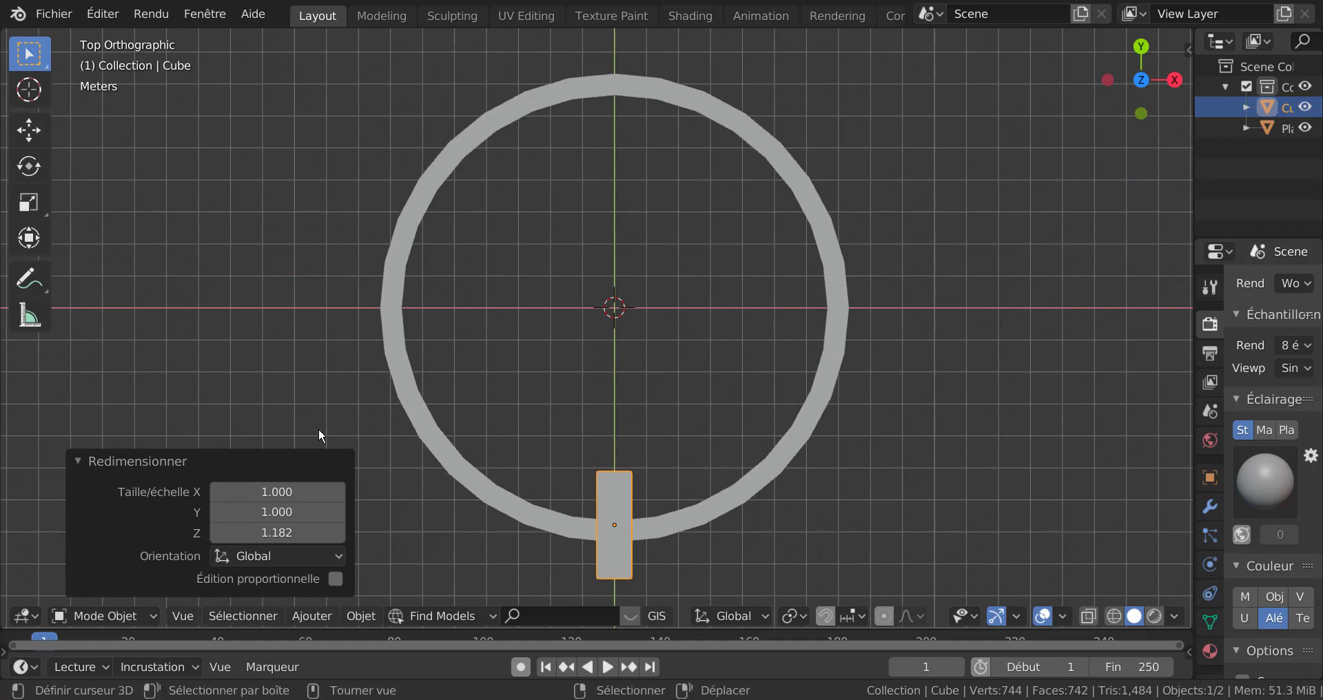
{"action": "key", "text": "Tab"}
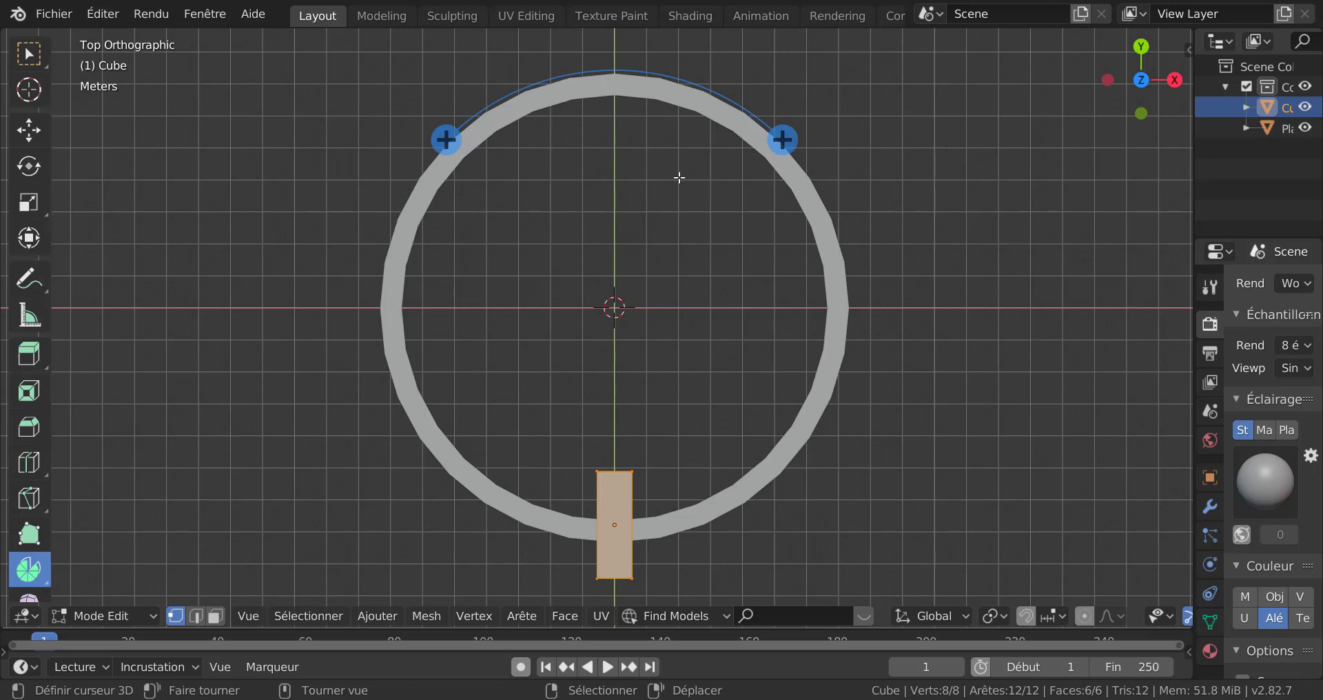
{"action": "left_click_drag", "start_coordinate": [783, 137], "coordinate": [607, 195]}
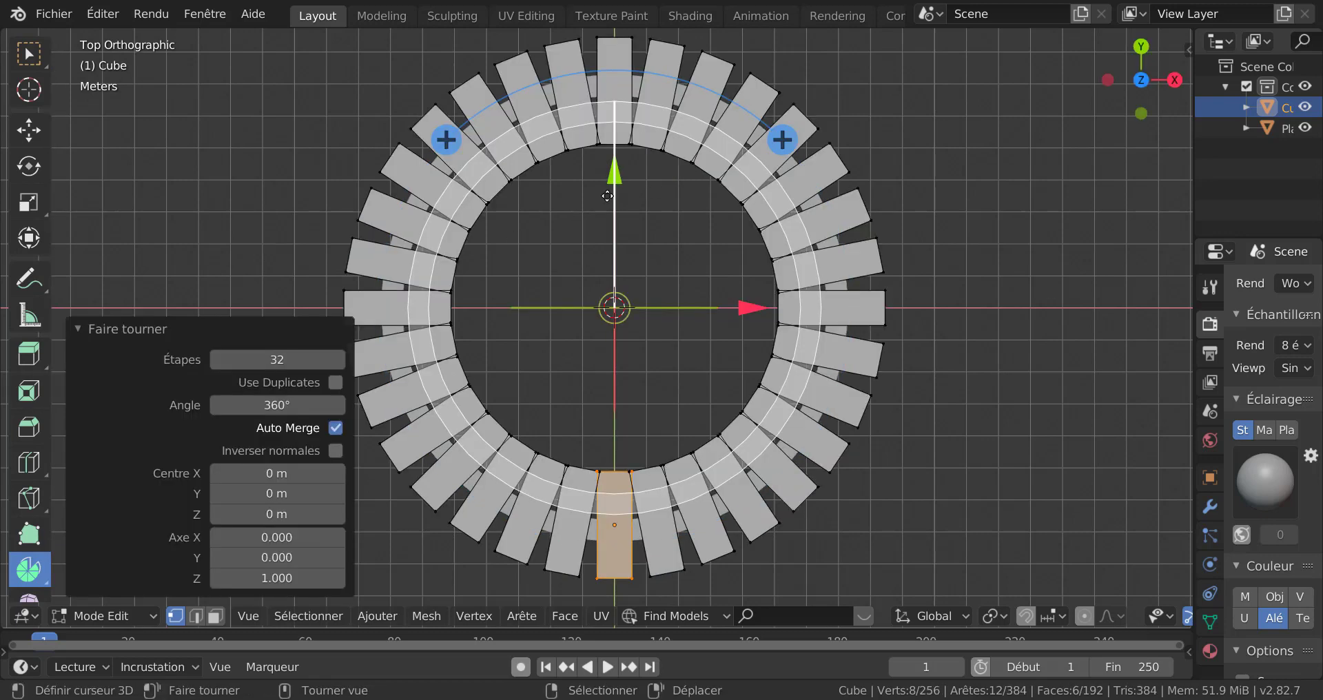
Set the block spin's step count to 16 and return to object mode
{"action": "double_click", "coordinate": [277, 359]}
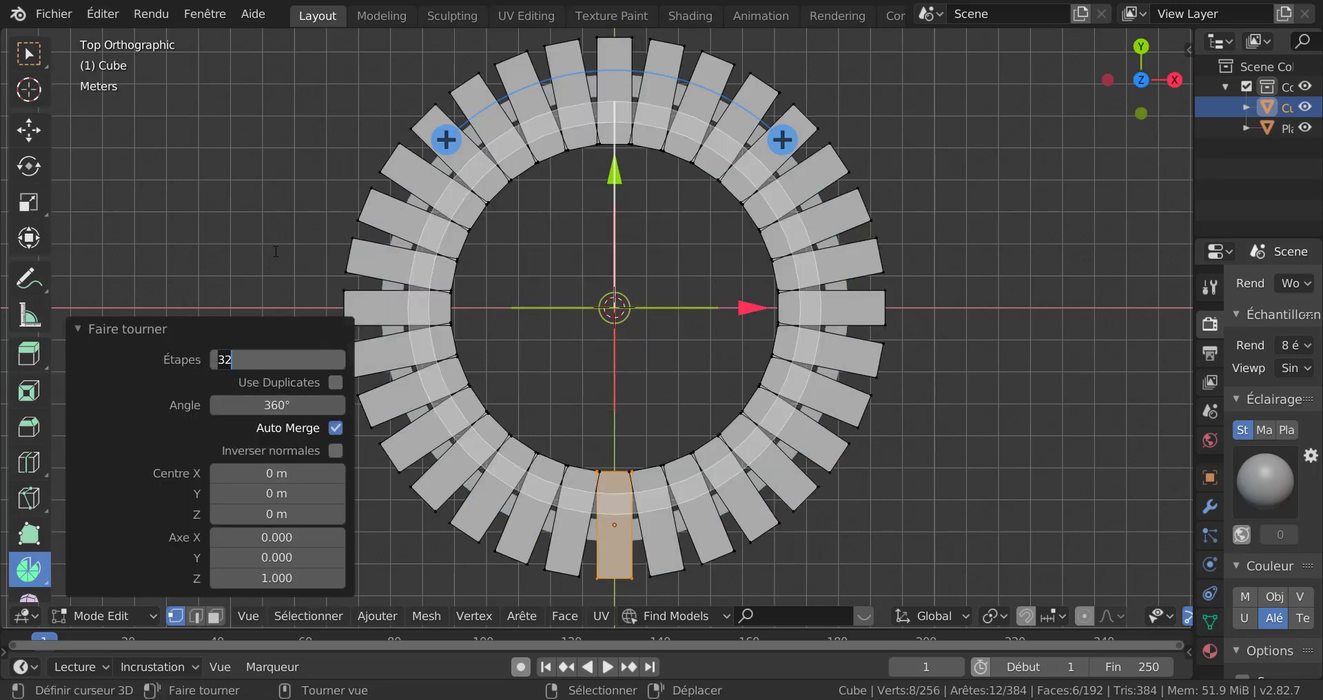
{"action": "type", "text": "16"}
{"action": "key", "text": "Return"}
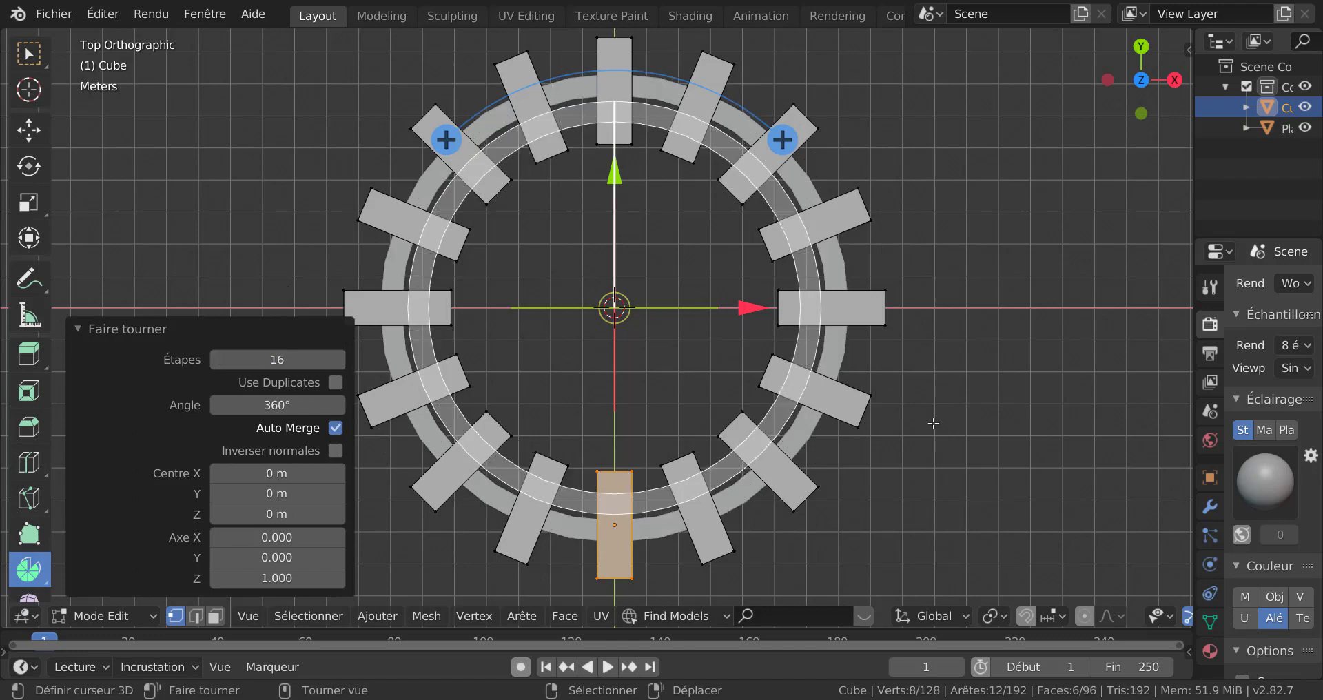
{"action": "middle_click_drag", "start_coordinate": [965, 448], "coordinate": [988, 358]}
{"action": "key", "text": "Tab"}
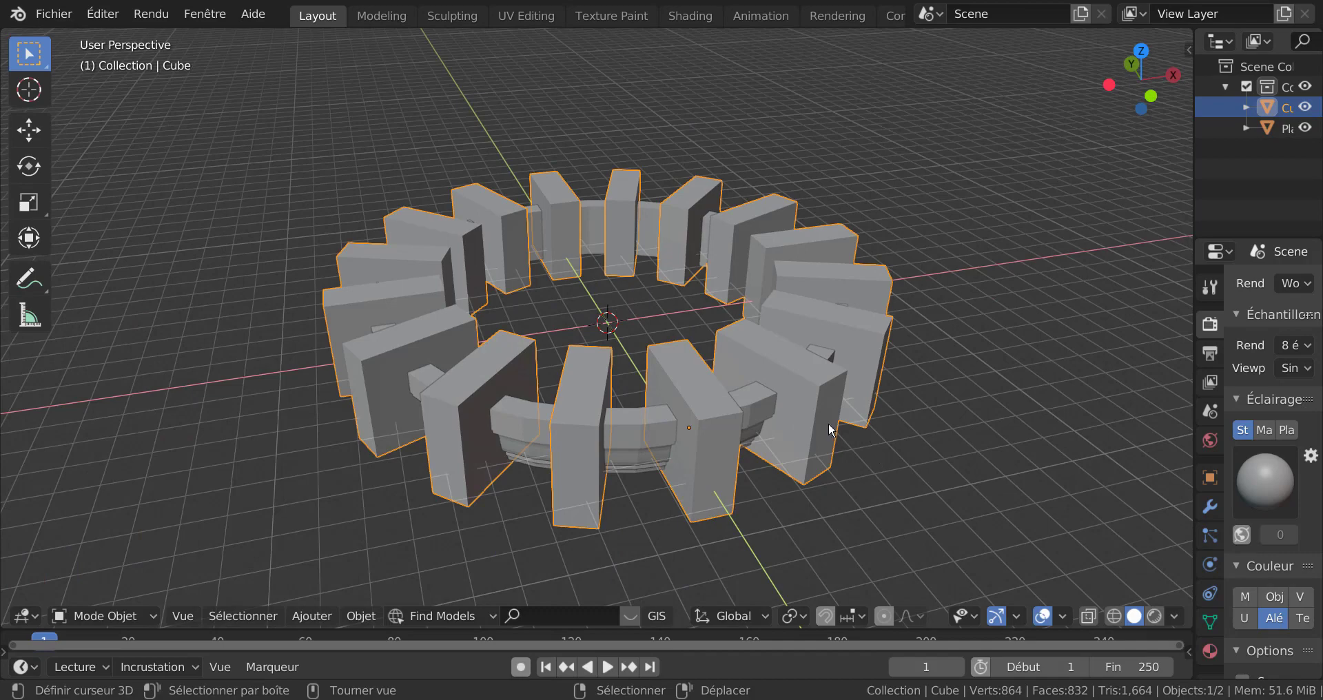
Select the ring of blocks and then the moulding as active object, and subtract the blocks with a Bool Tool difference
{"action": "middle_click_drag", "start_coordinate": [786, 432], "coordinate": [820, 376]}
{"action": "right_click", "coordinate": [693, 373], "text": "shift"}
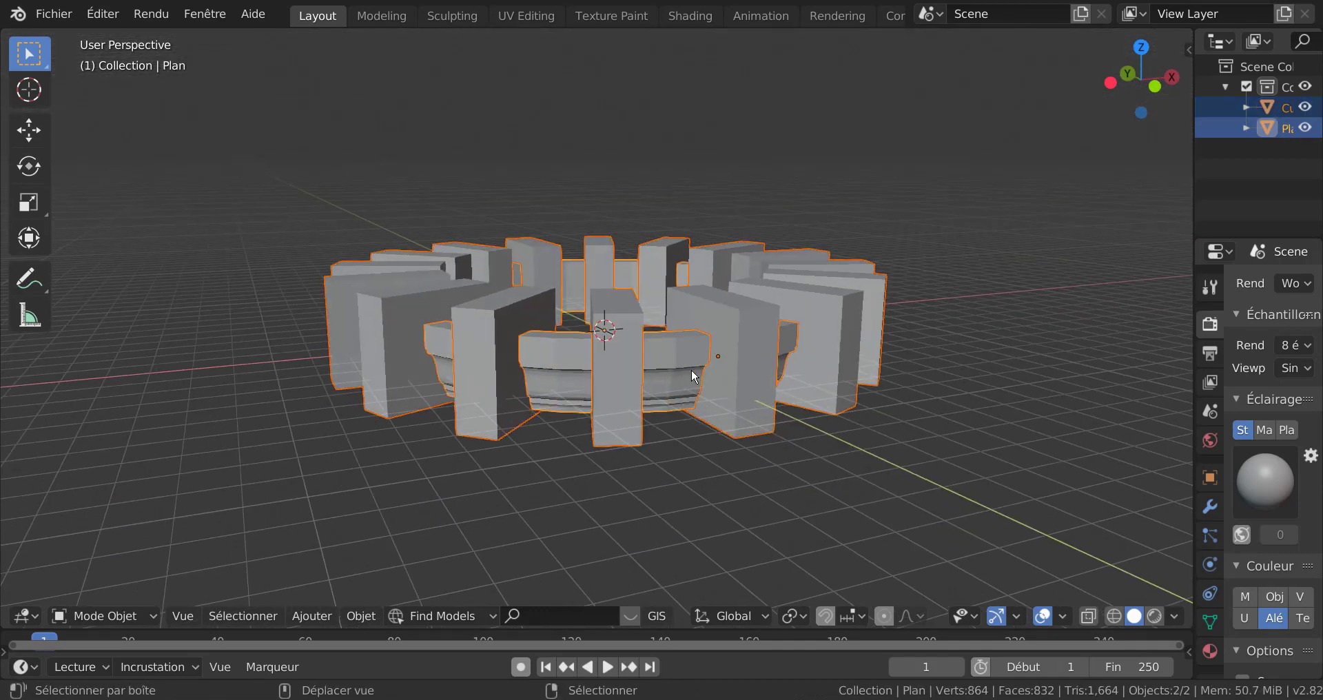
{"action": "middle_click_drag", "start_coordinate": [693, 428], "coordinate": [615, 445]}
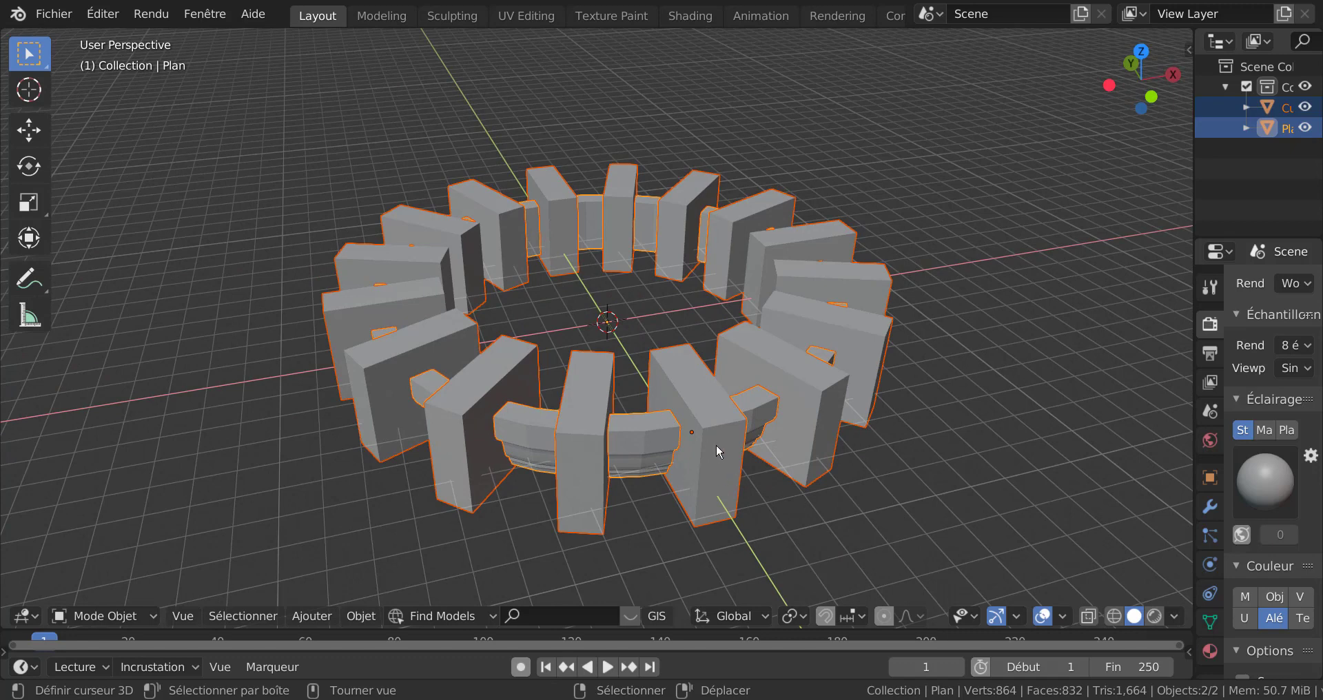
{"action": "right_click", "coordinate": [734, 497]}
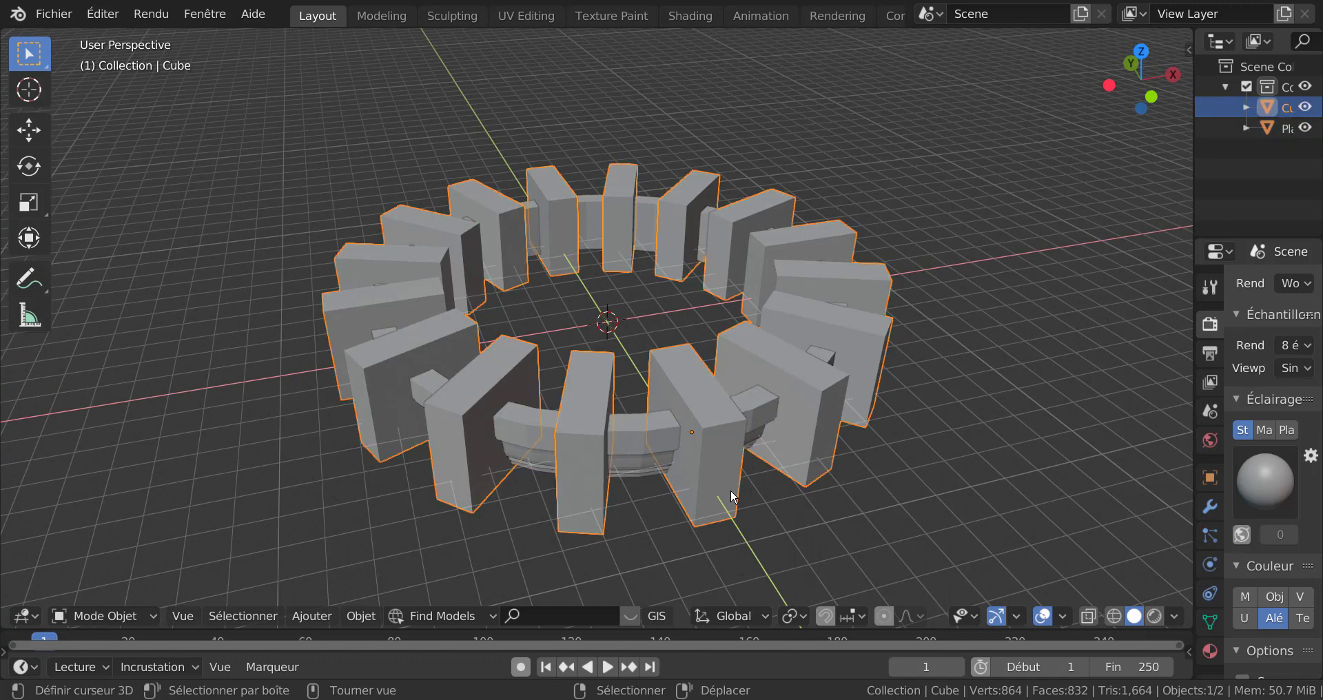
{"action": "right_click", "coordinate": [630, 456], "text": "shift"}
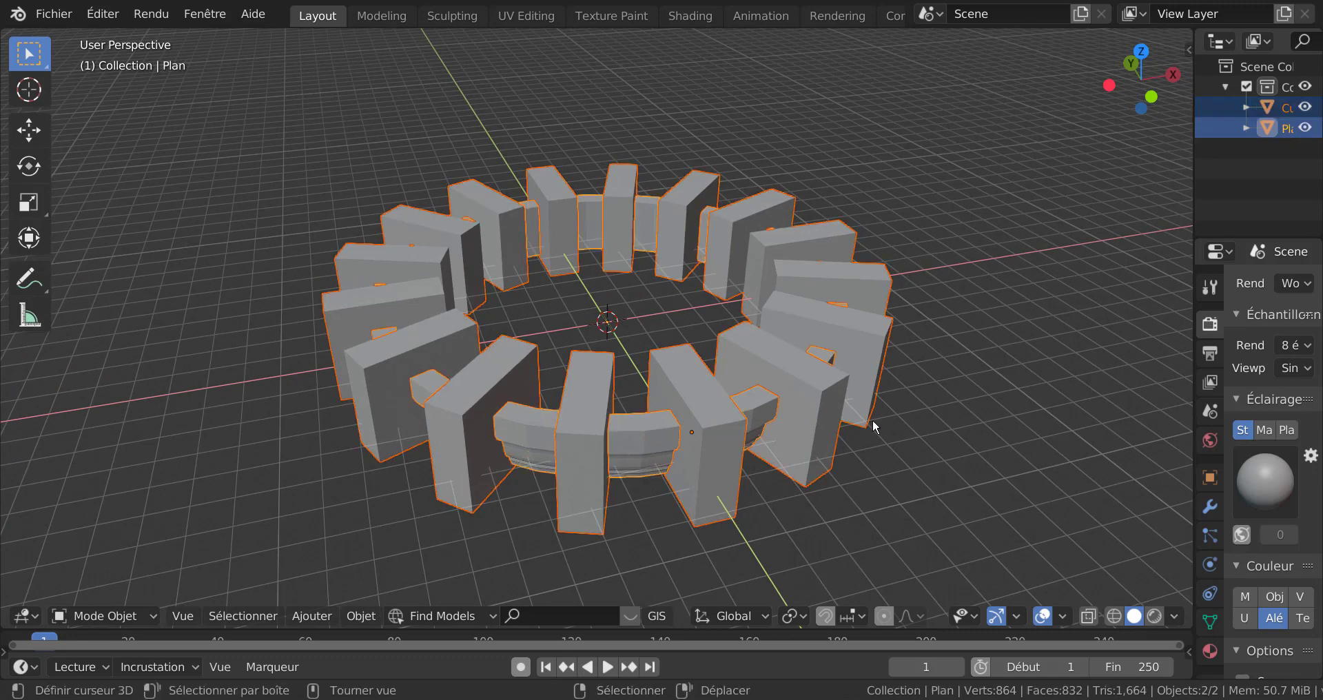
{"action": "key", "text": "ctrl+KP_Multiply"}
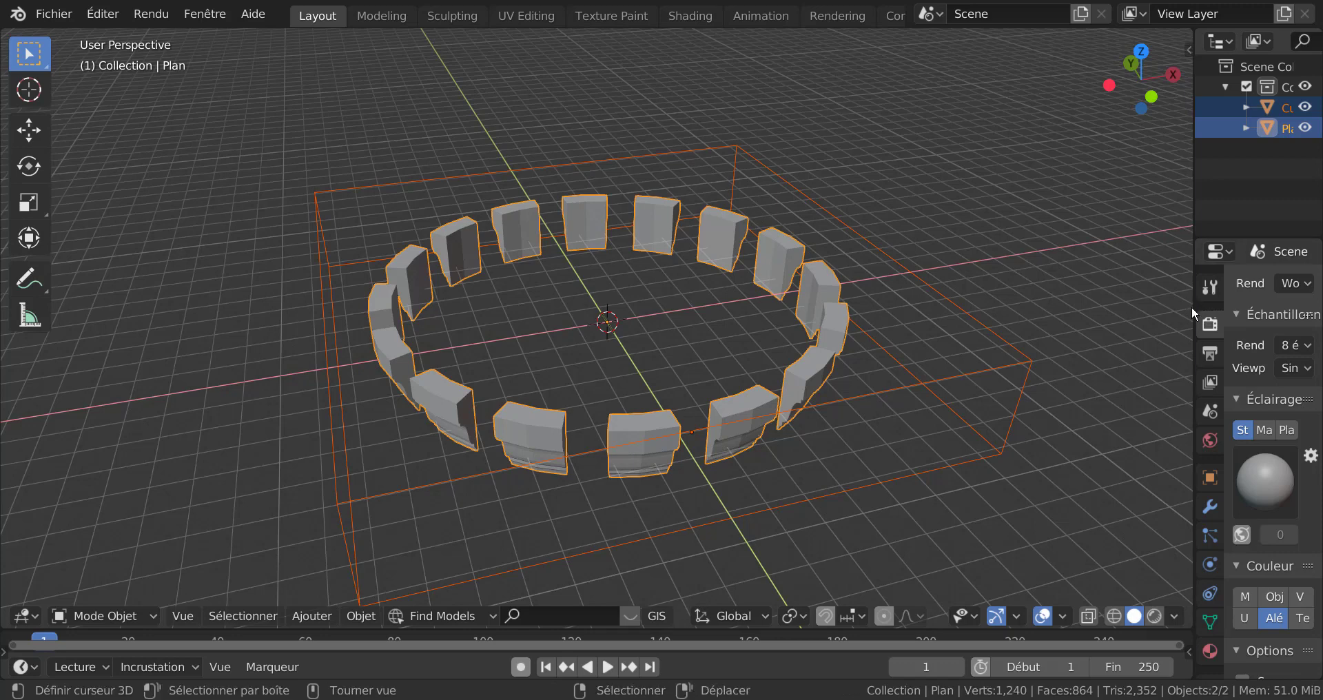
Widen the properties area and apply the moulding's Boolean difference modifier
{"action": "left_click_drag", "start_coordinate": [1193, 305], "coordinate": [1018, 307]}
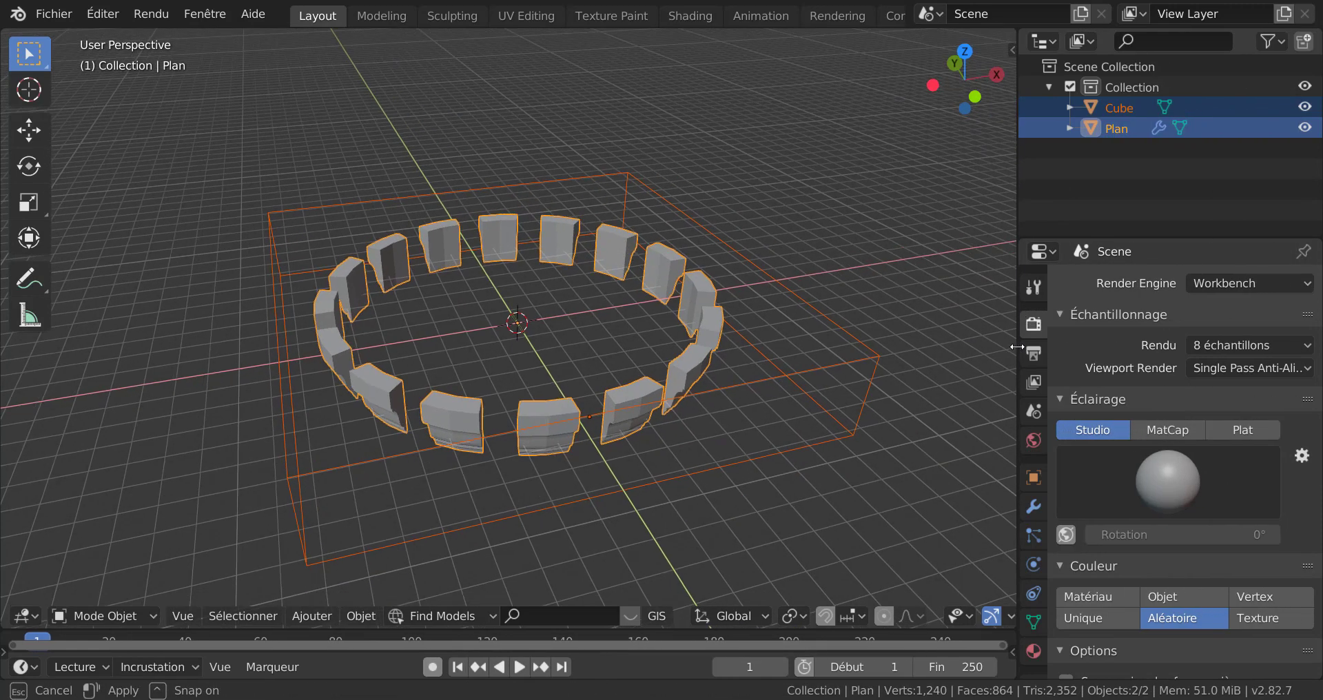
{"action": "left_click", "coordinate": [1033, 507]}
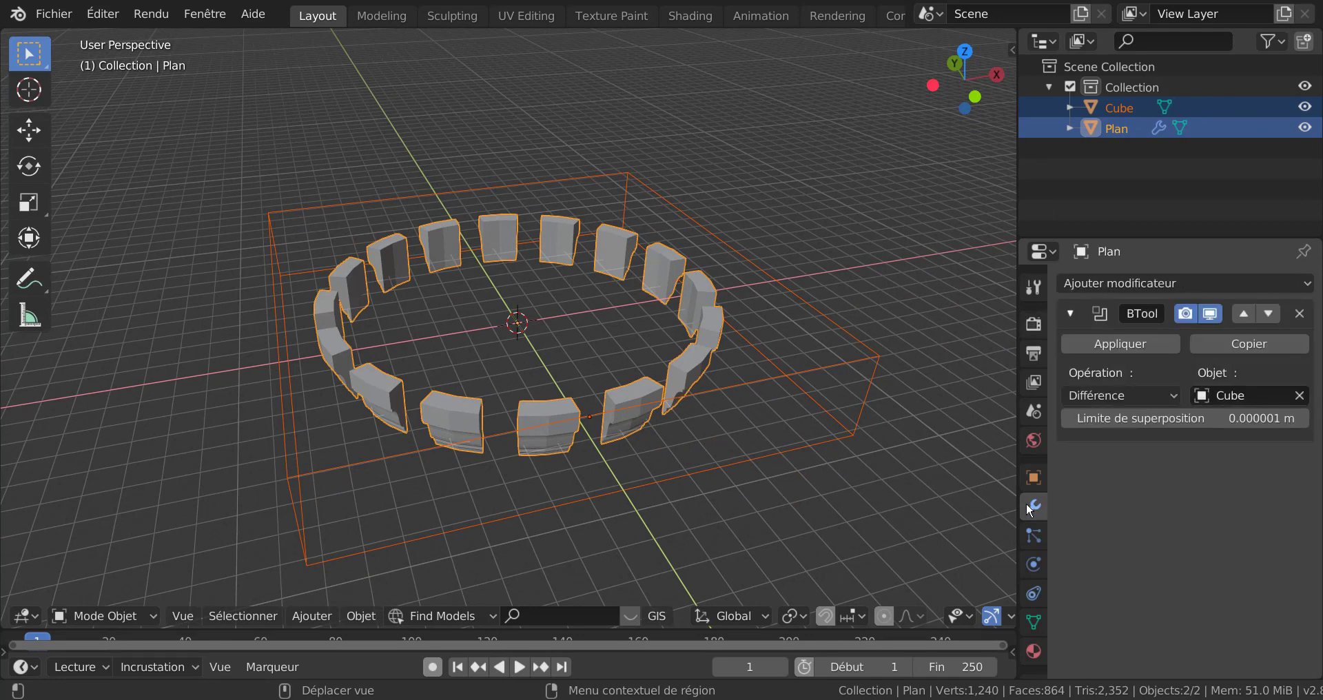
{"action": "left_click", "coordinate": [1118, 346]}
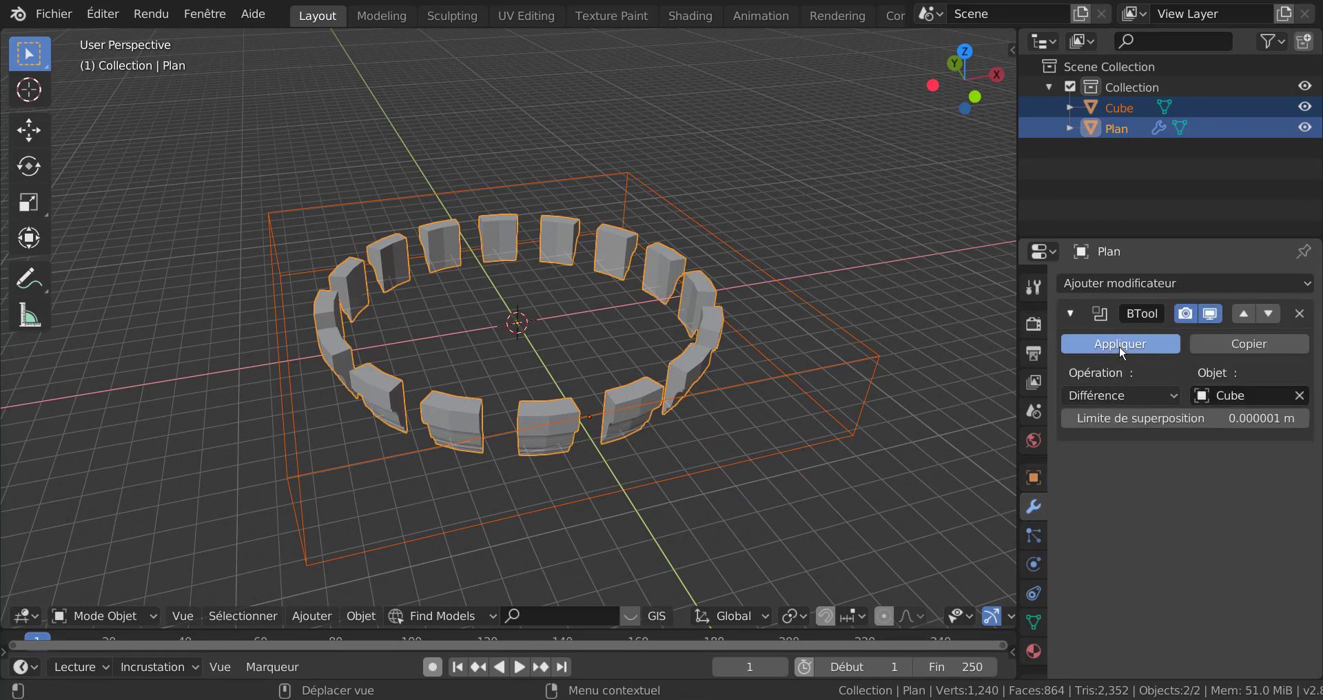
Delete the Cube cutter object, narrow the properties area again and examine the separated cornice segments
{"action": "left_click", "coordinate": [861, 431]}
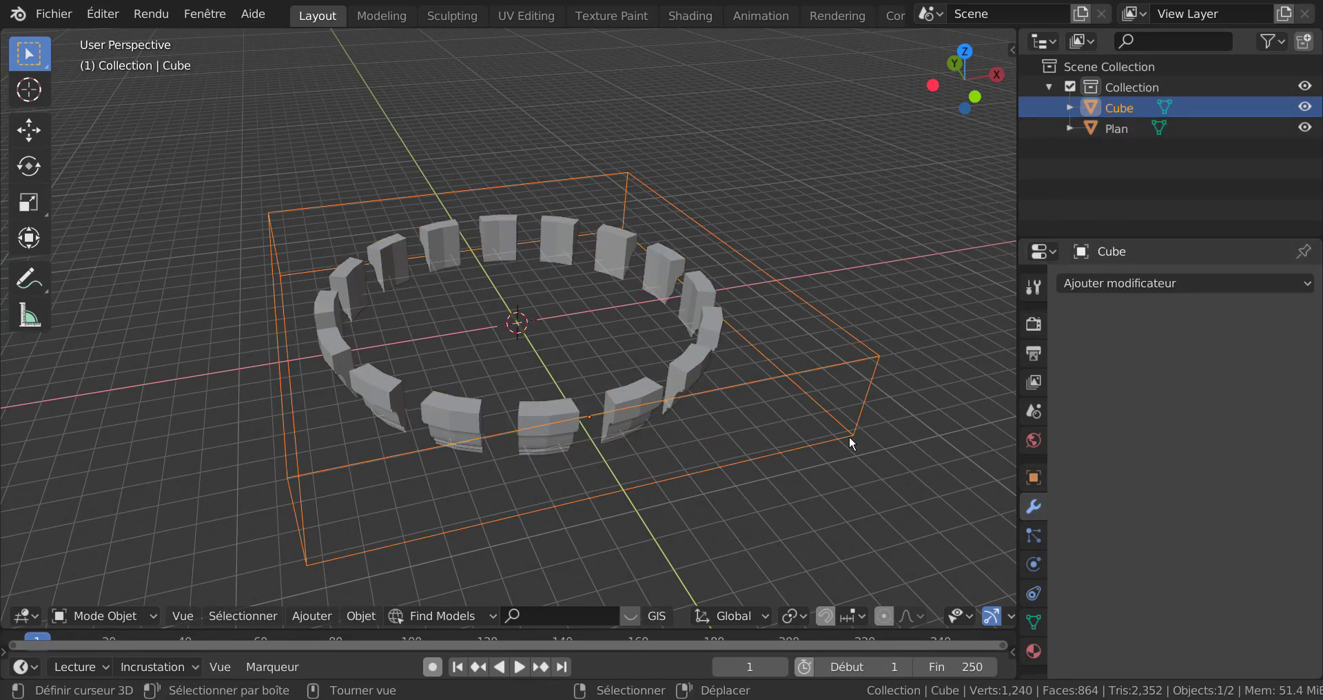
{"action": "key", "text": "Delete"}
{"action": "middle_click_drag", "start_coordinate": [849, 436], "coordinate": [857, 397]}
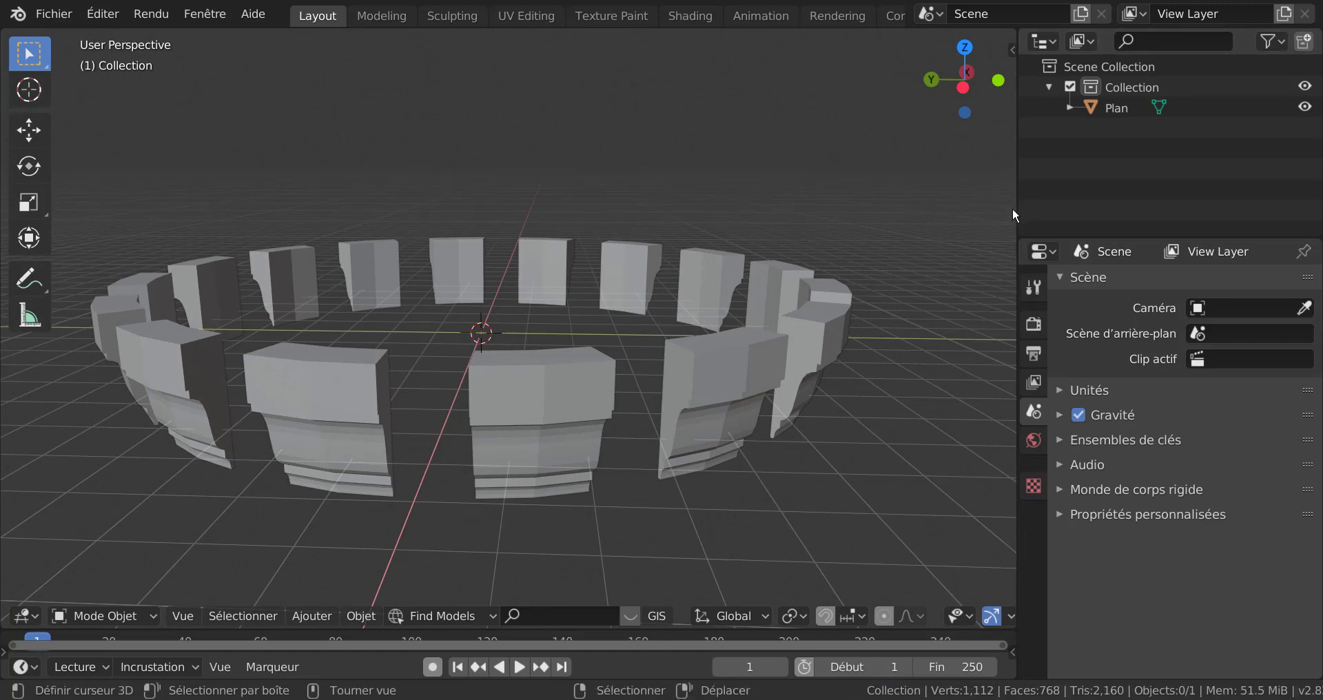
{"action": "left_click_drag", "start_coordinate": [1015, 204], "coordinate": [1236, 200]}
{"action": "scroll", "coordinate": [1042, 333], "scroll_direction": "down", "scroll_amount": 2}
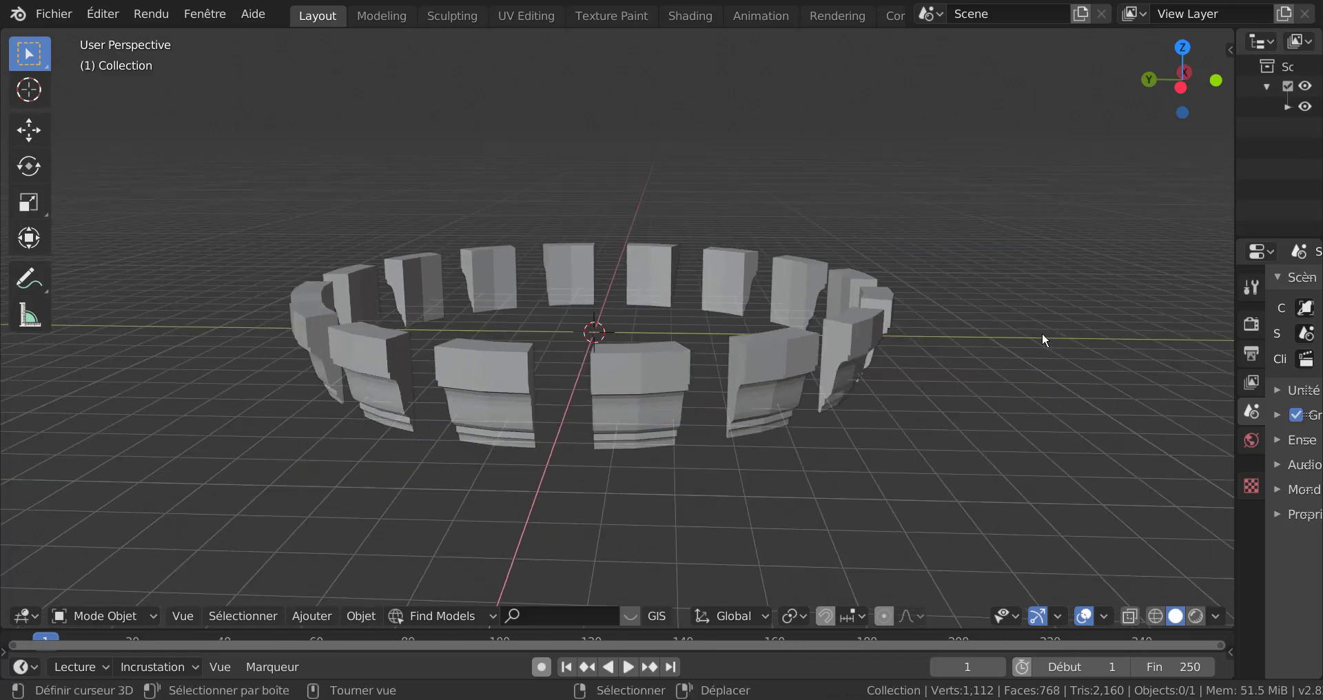
{"action": "middle_click_drag", "start_coordinate": [1042, 332], "coordinate": [1055, 361]}
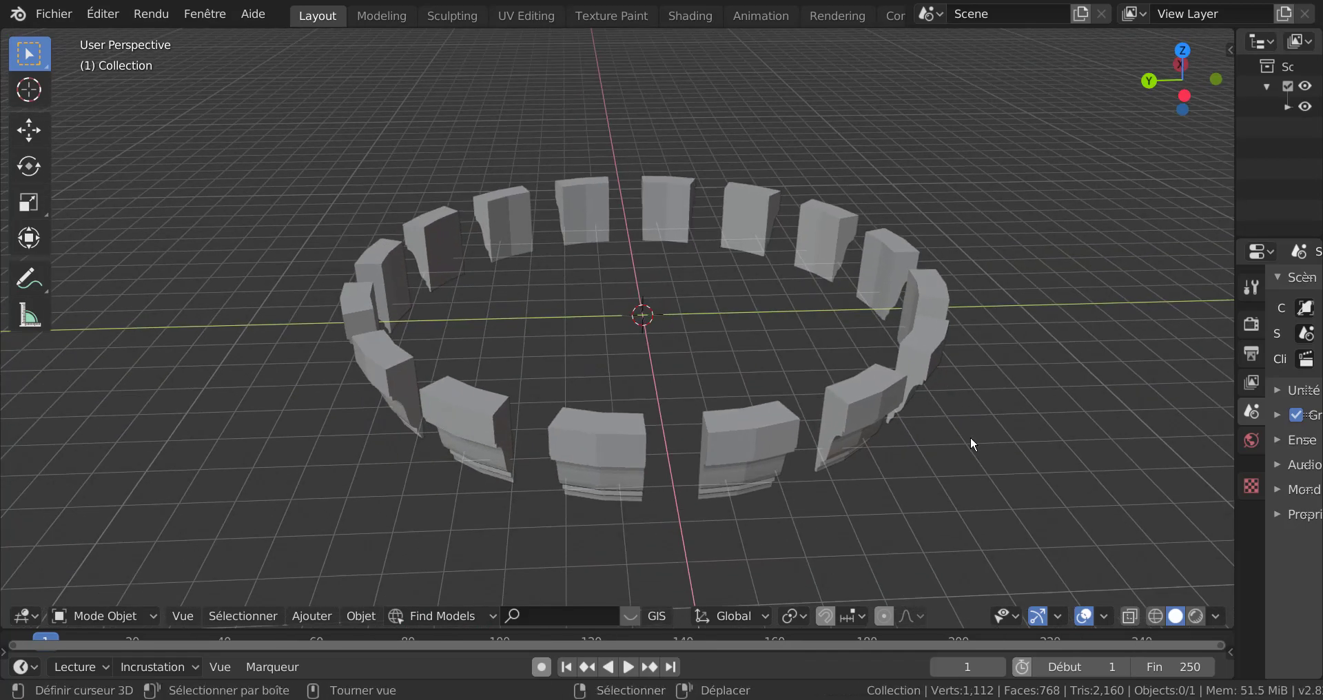
{"action": "scroll", "coordinate": [971, 441], "scroll_direction": "up", "scroll_amount": 3}
{"action": "middle_click_drag", "start_coordinate": [970, 436], "coordinate": [966, 419]}
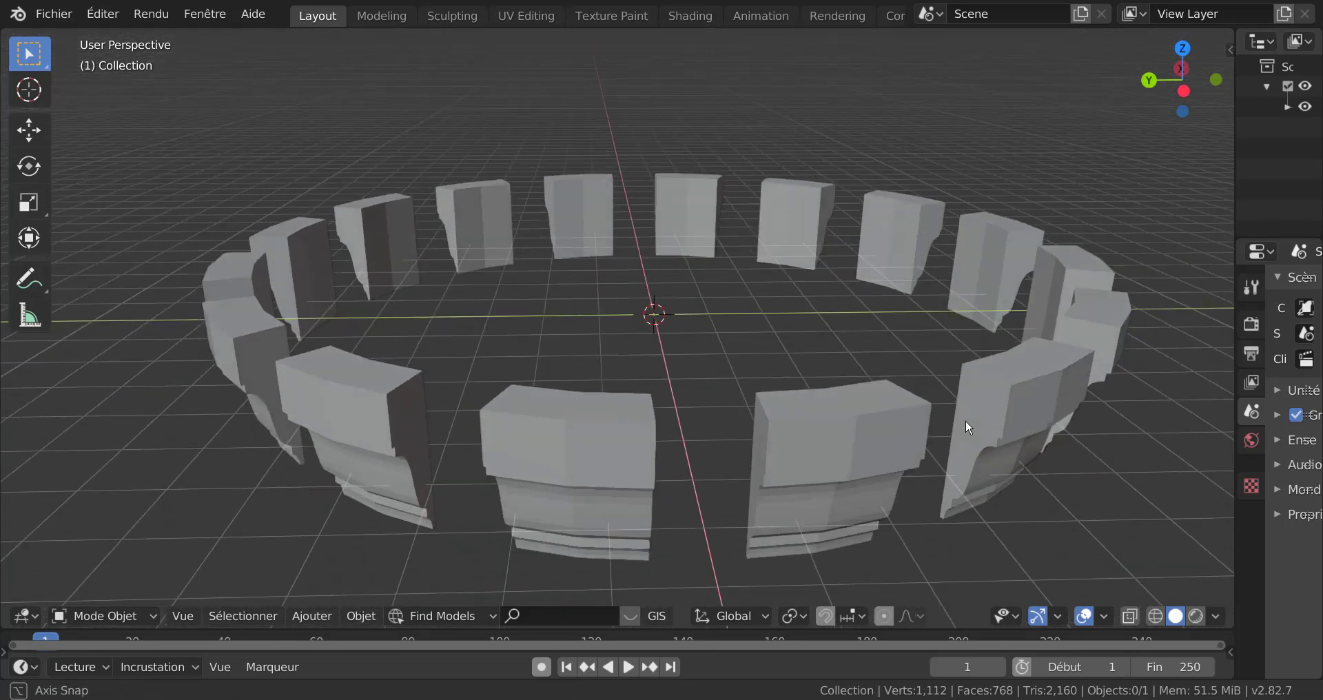